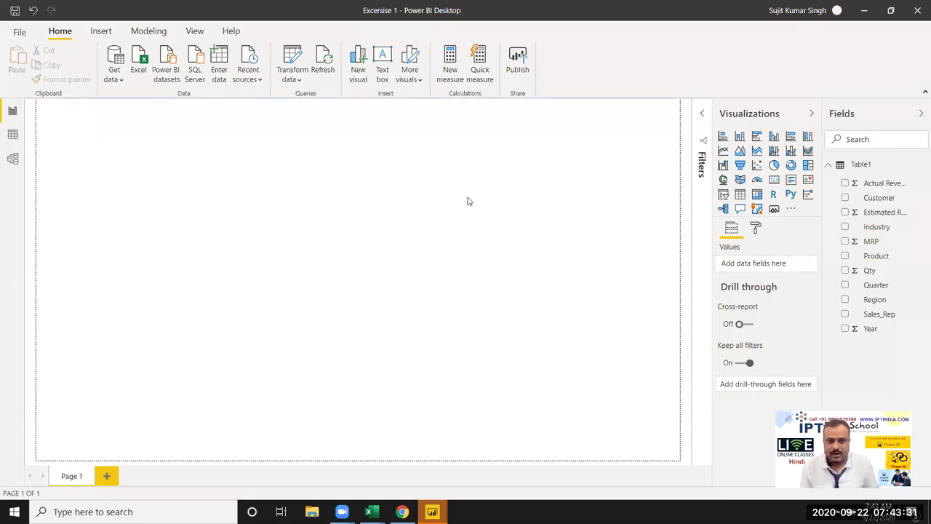
Look over the reference dashboard image in Gmail, then come back to Power BI Desktop.
key(alt+Tab)
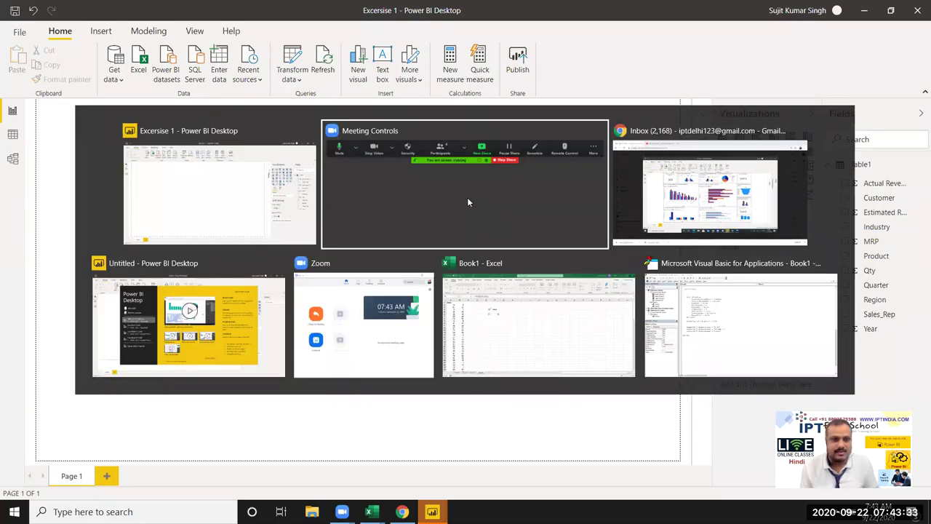
key(Tab)
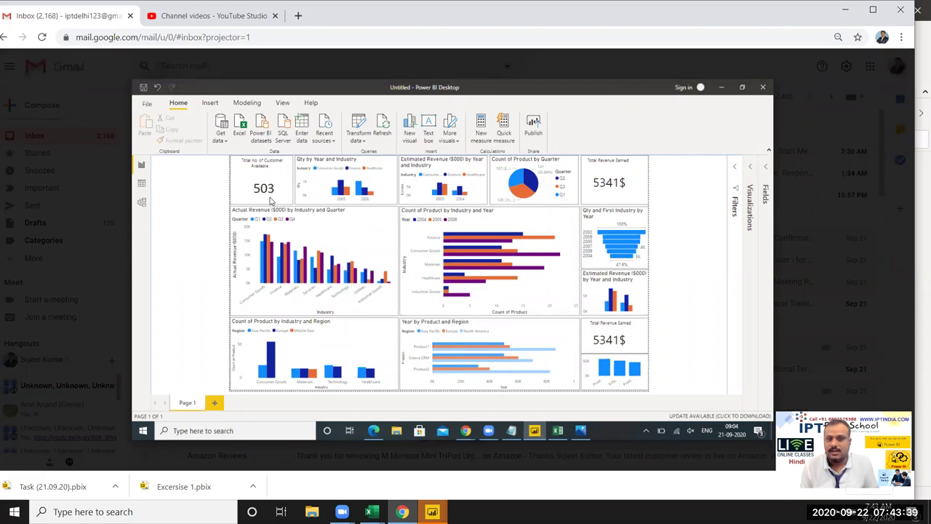
key(alt+Tab)
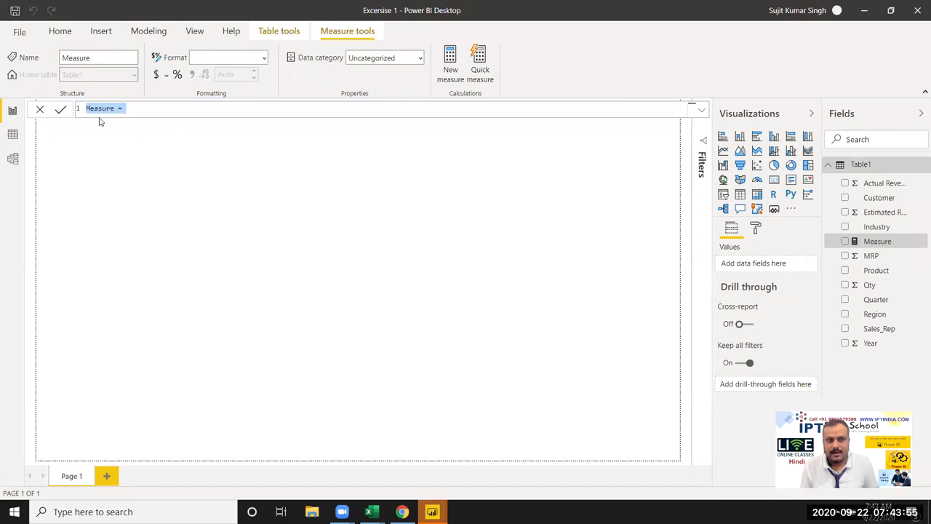
Define the measure as Total Qty = SUM(Table1[Qty]) in the formula bar.
double_click(100, 108)
text(T)
key(BackSpace)
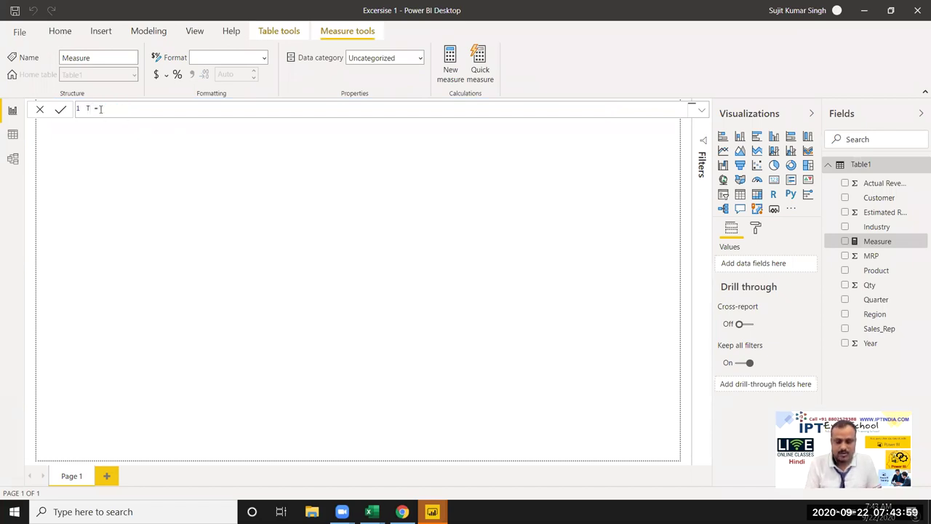
text(al Qty)
key(End)
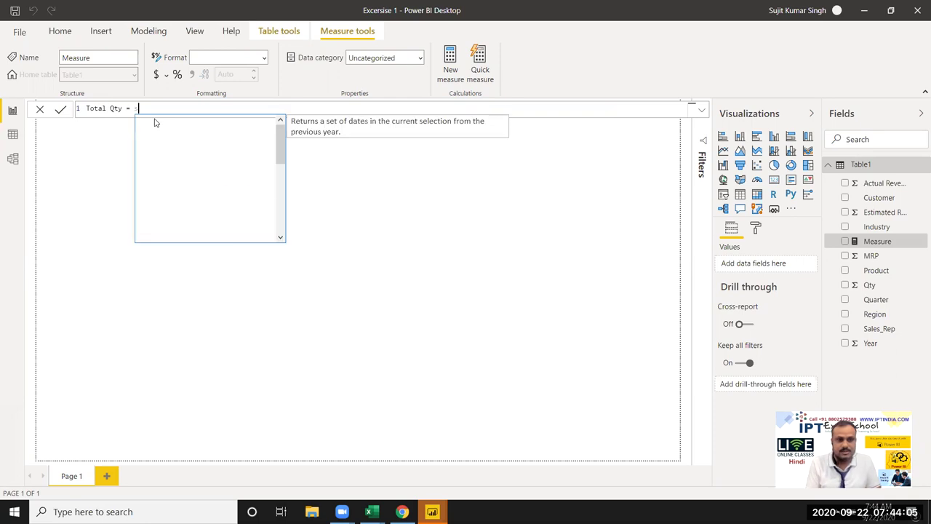
text(um)
key(Tab)
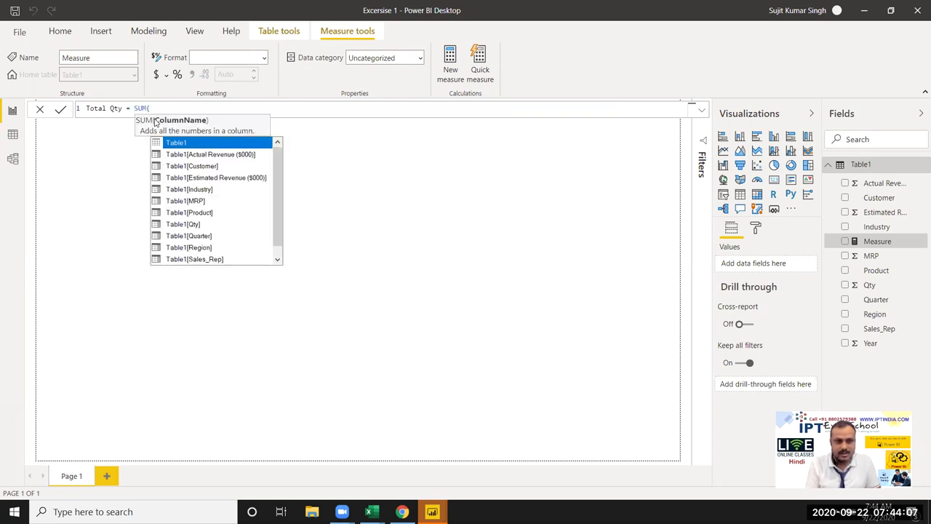
key(Down)
key(Down)
key(Down)
key(Down)
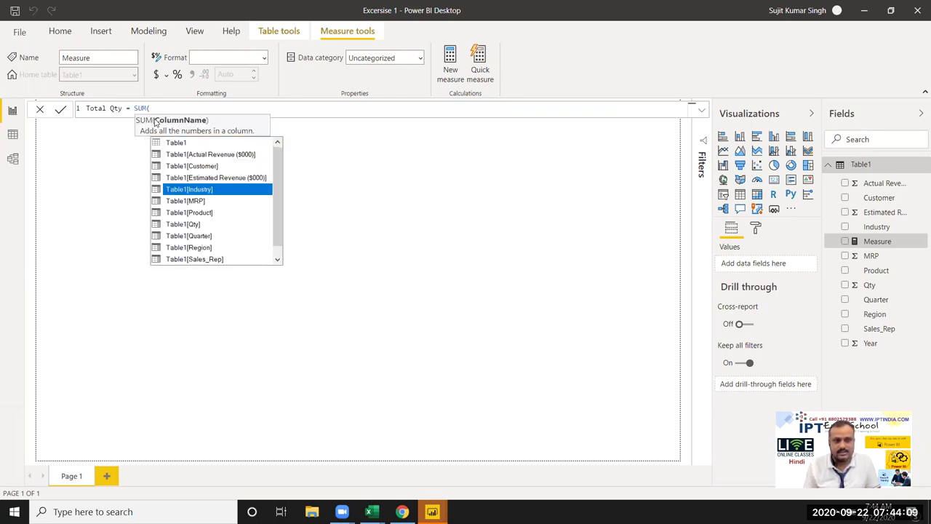
key(Down)
key(Down)
key(Down)
key(Tab)
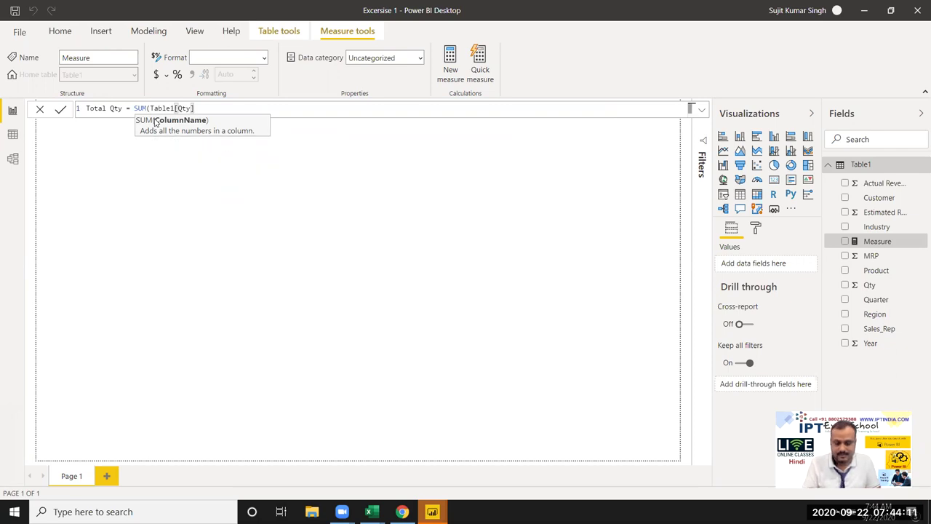
text())
key(Return)
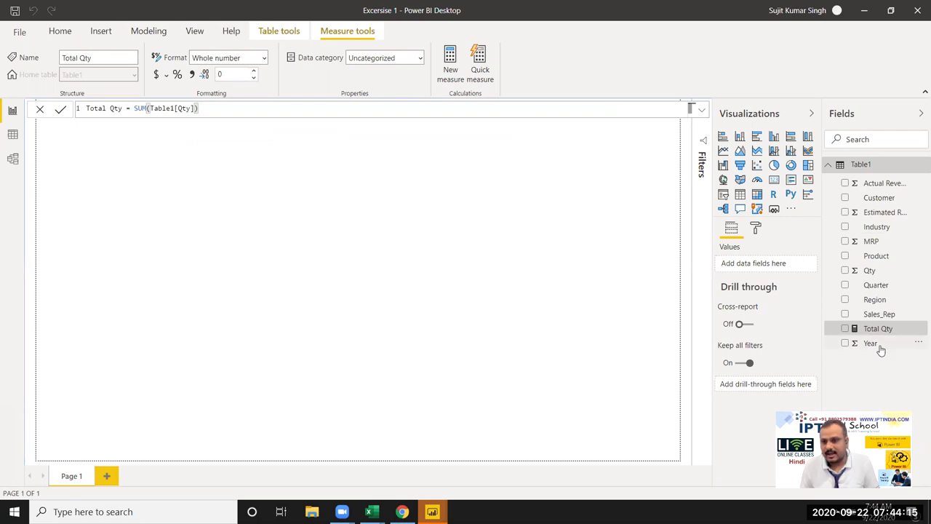
Add a Card visual showing Total Qty (26K), discarding a trial table visual first.
drag(872, 336, 119, 194)
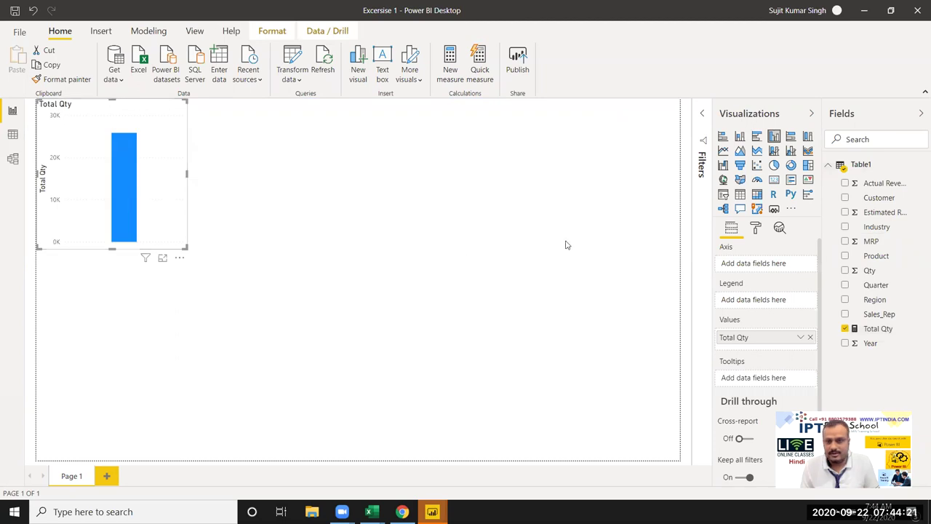
click(740, 194)
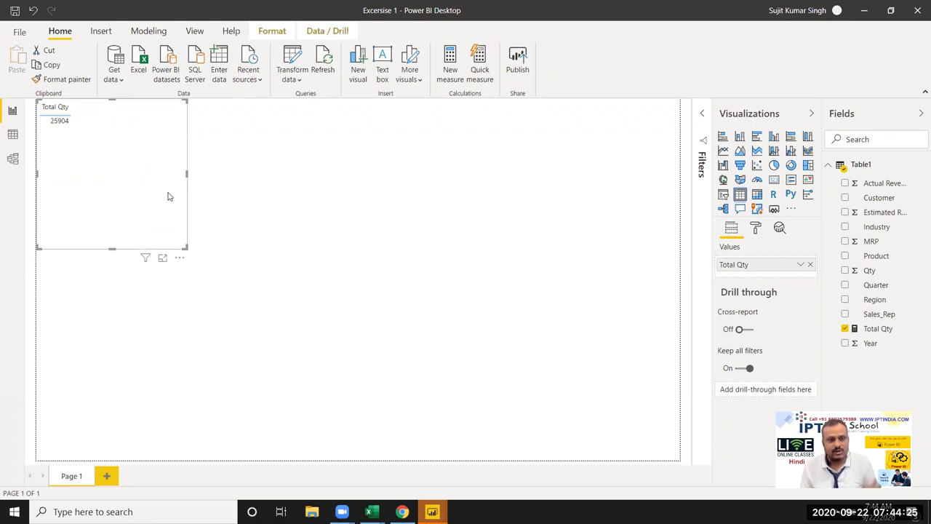
key(Delete)
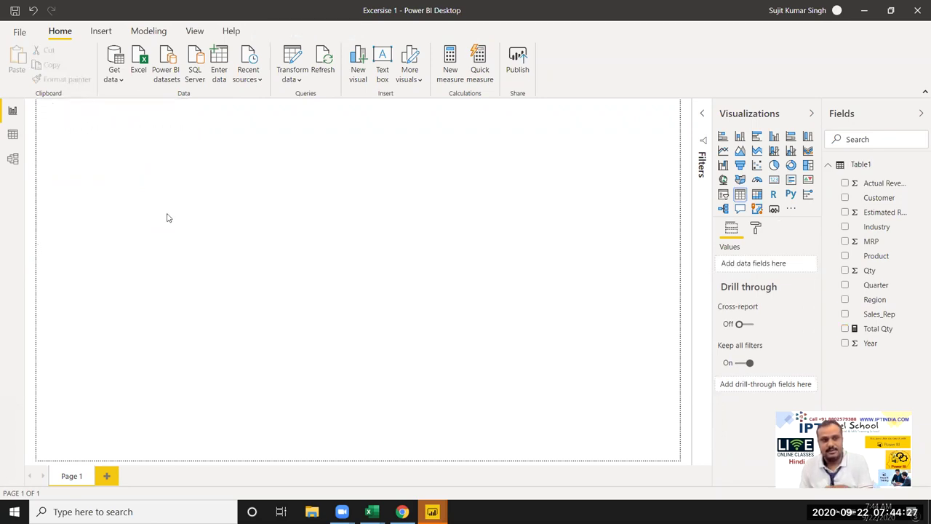
click(774, 183)
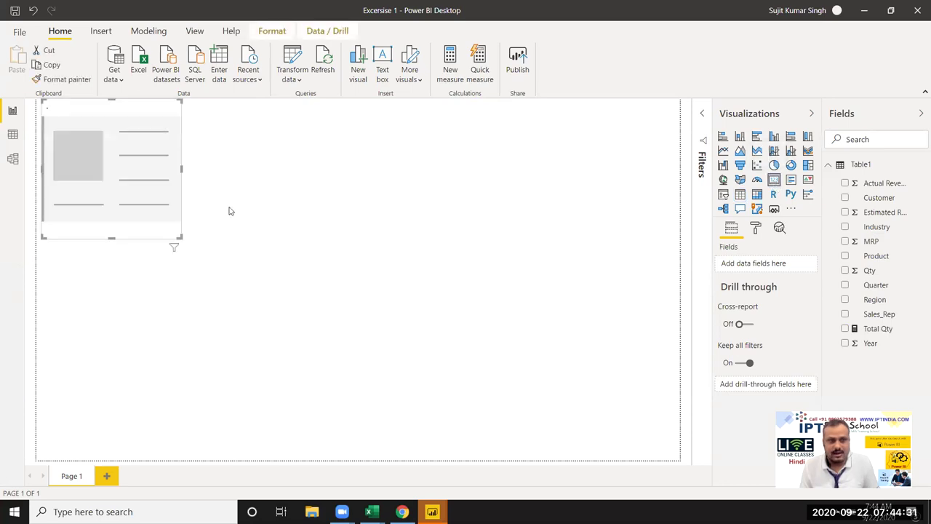
drag(877, 329, 106, 183)
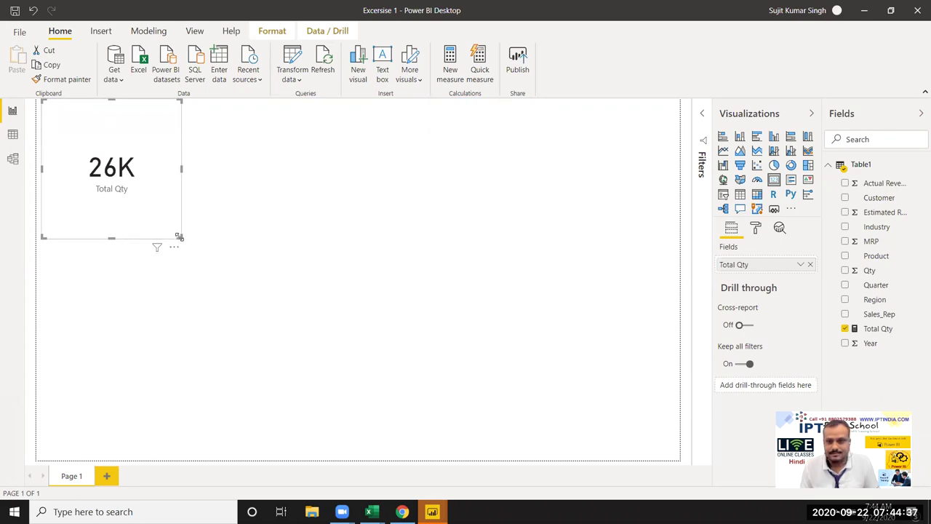
click(755, 228)
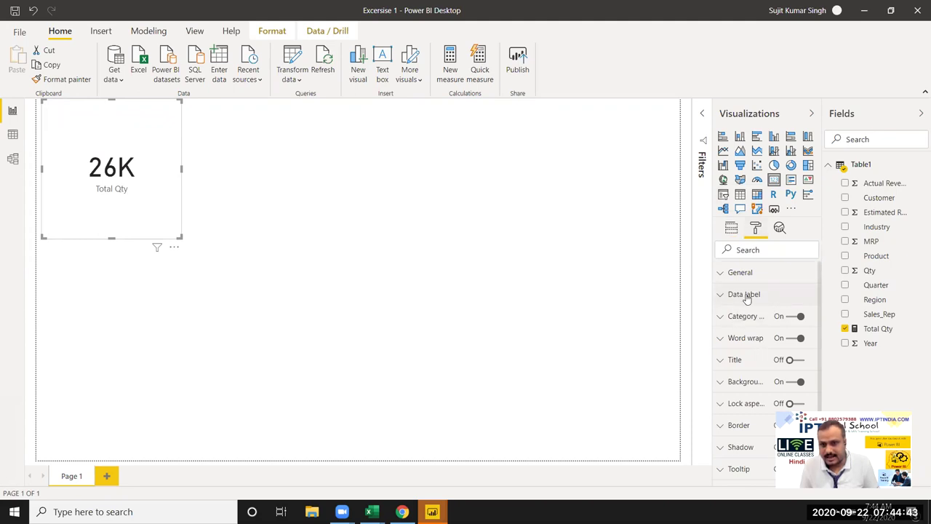
Set the card's data label display units to None so it shows 25904.
click(746, 298)
scroll(762, 309, down, 2)
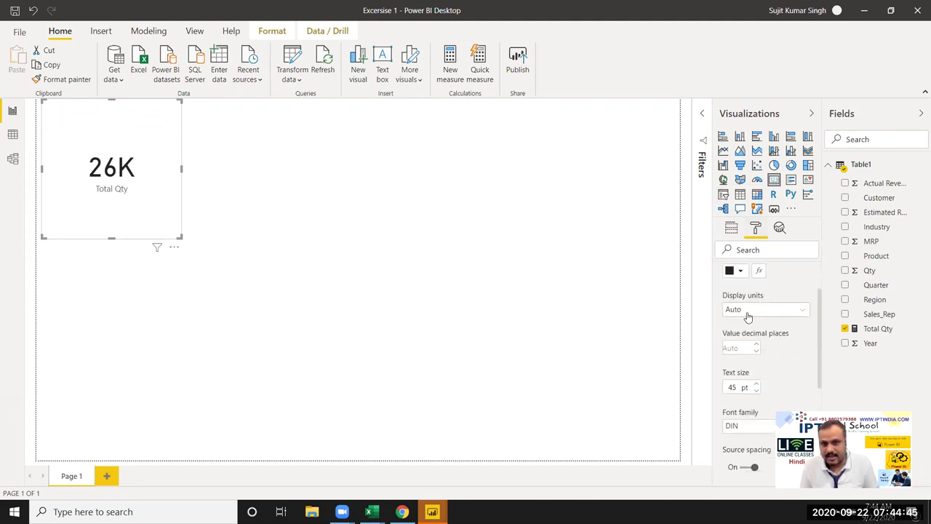
click(747, 313)
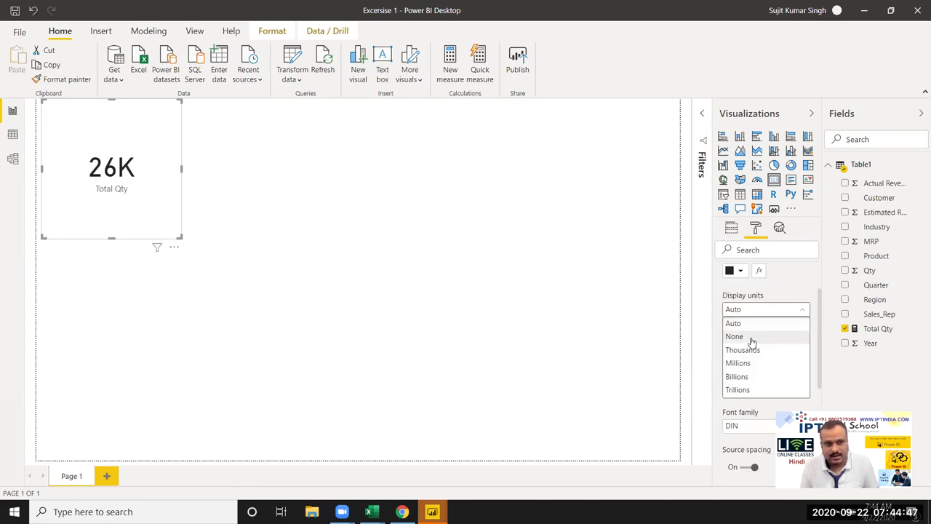
click(752, 337)
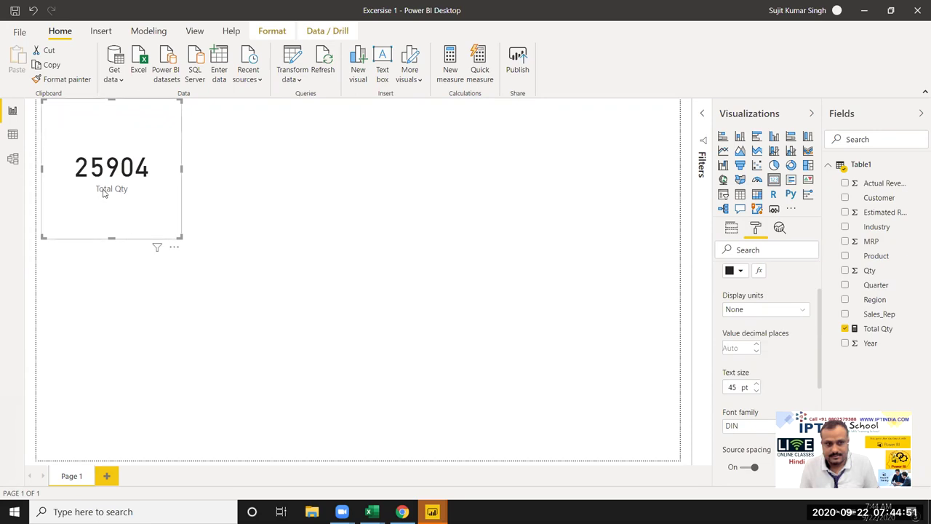
scroll(763, 276, down, 2)
scroll(761, 279, up, 2)
scroll(734, 276, up, 1)
click(719, 294)
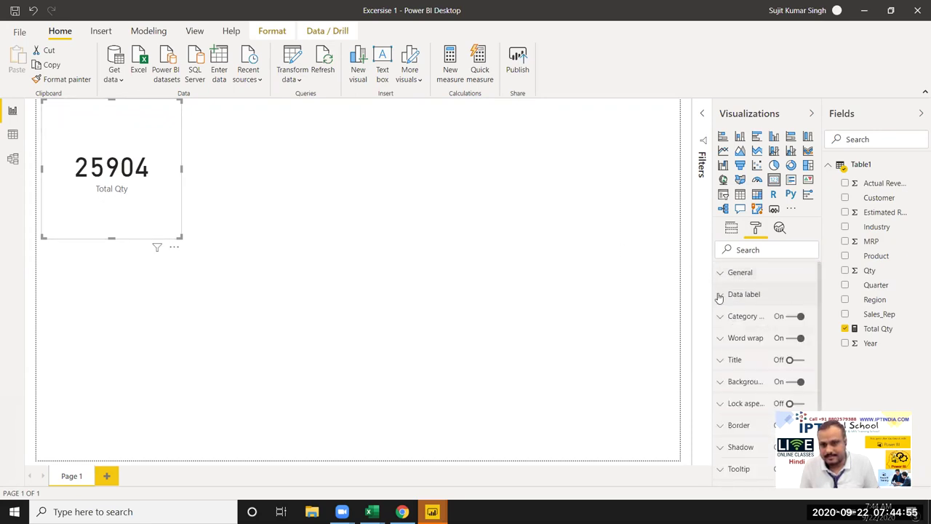
Turn on the card title and set its text to 'Total Sales Year 2020'.
click(800, 361)
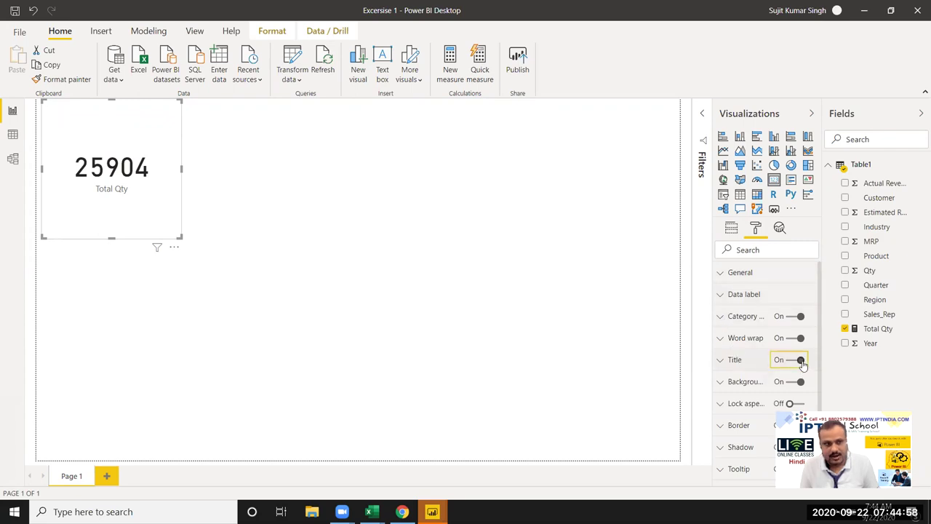
click(742, 360)
scroll(744, 361, down, 2)
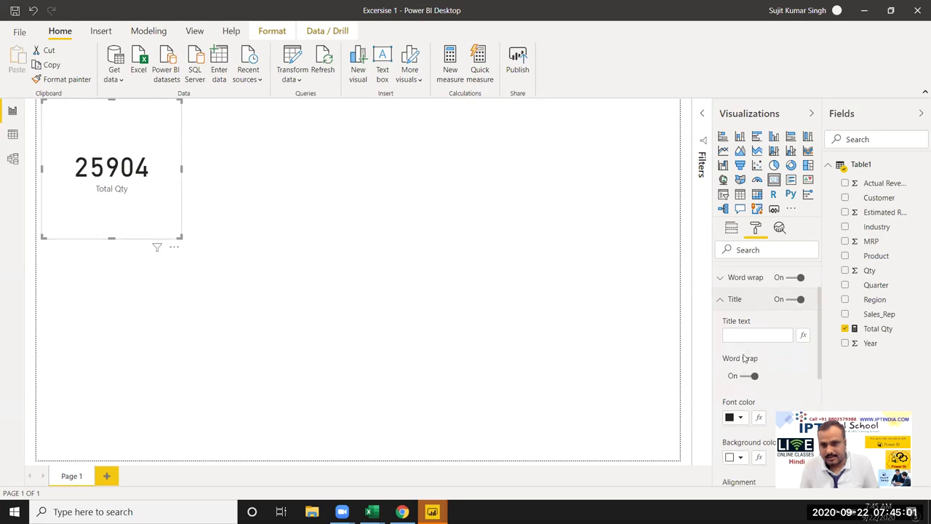
click(740, 336)
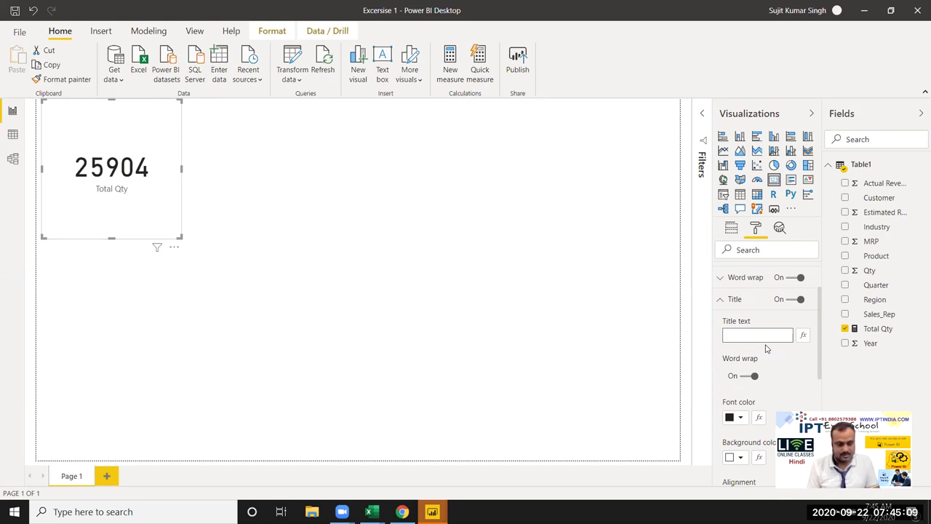
text(Sales )
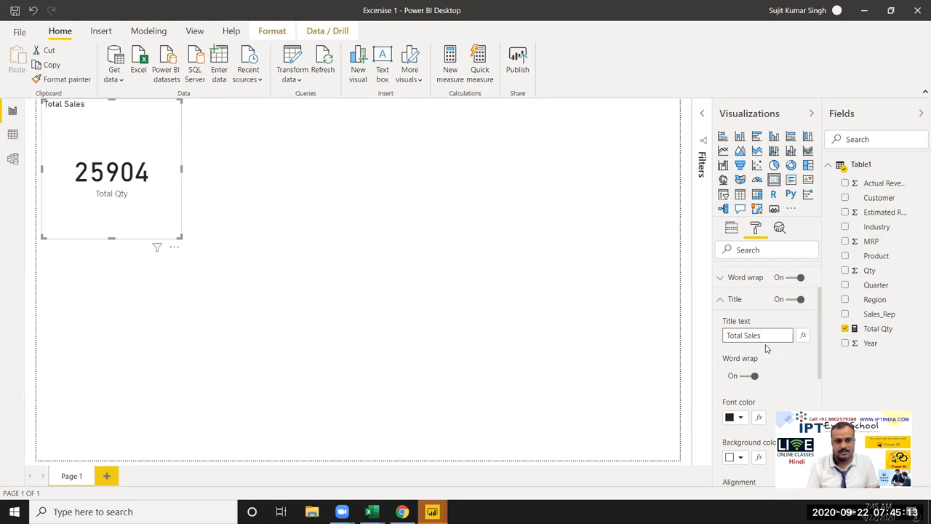
text(Year 2020)
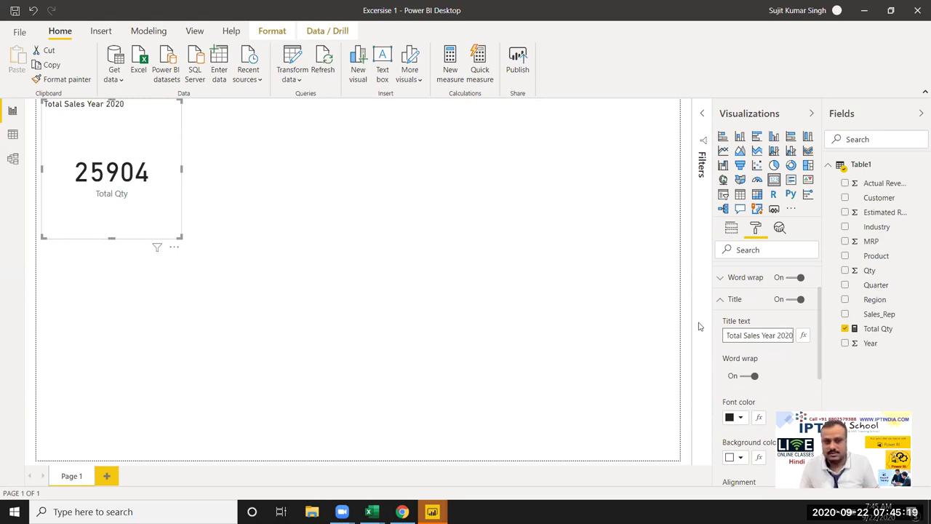
key(Tab)
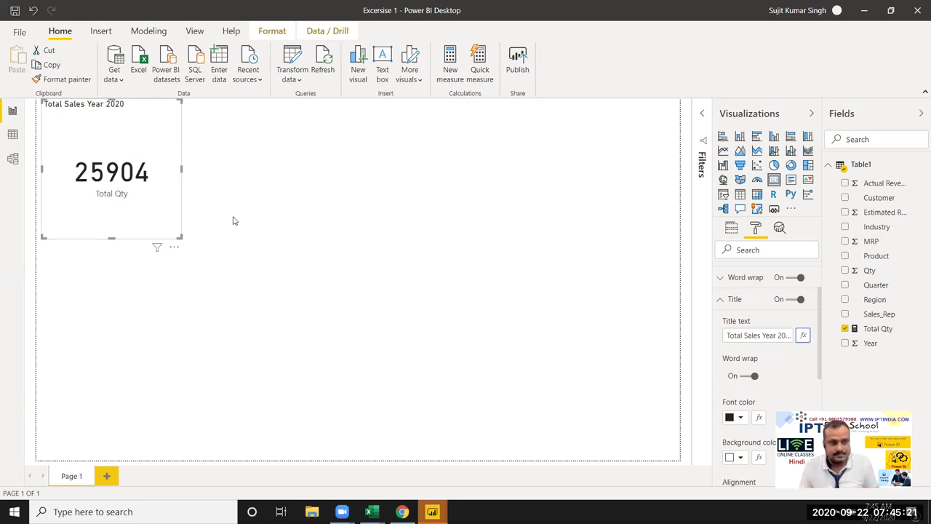
click(233, 221)
Shrink the Total Sales Year 2020 card and move it down and to the right.
click(172, 243)
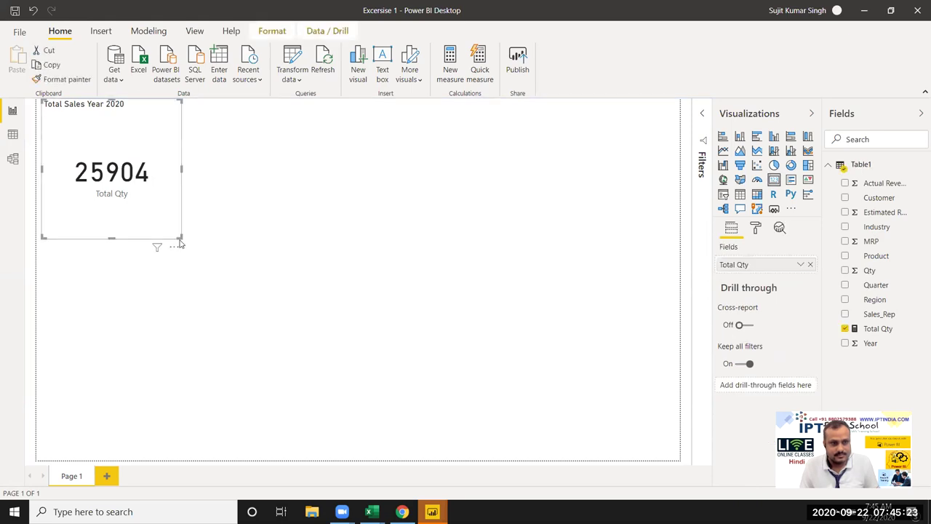
drag(180, 240, 145, 162)
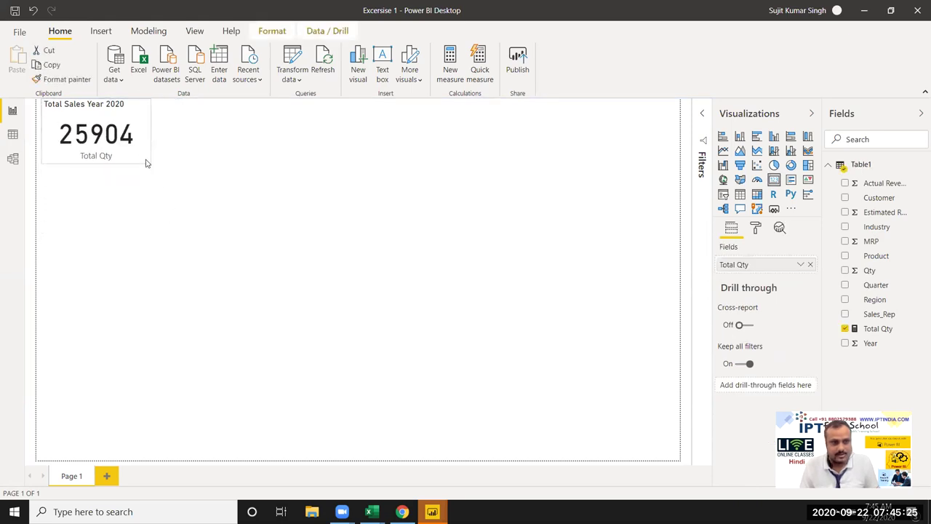
mouse_move(130, 154)
mouse_down()
mouse_move(151, 185)
mouse_move(140, 180)
mouse_up()
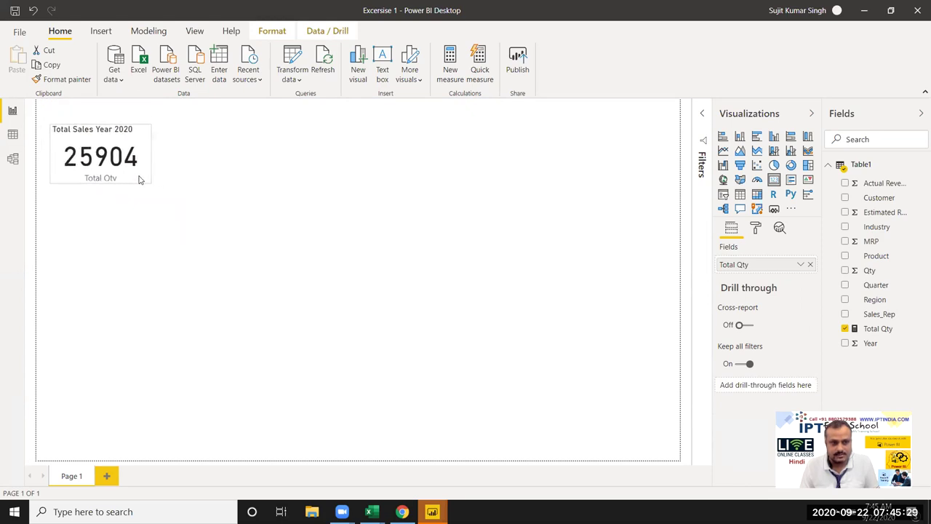
click(230, 349)
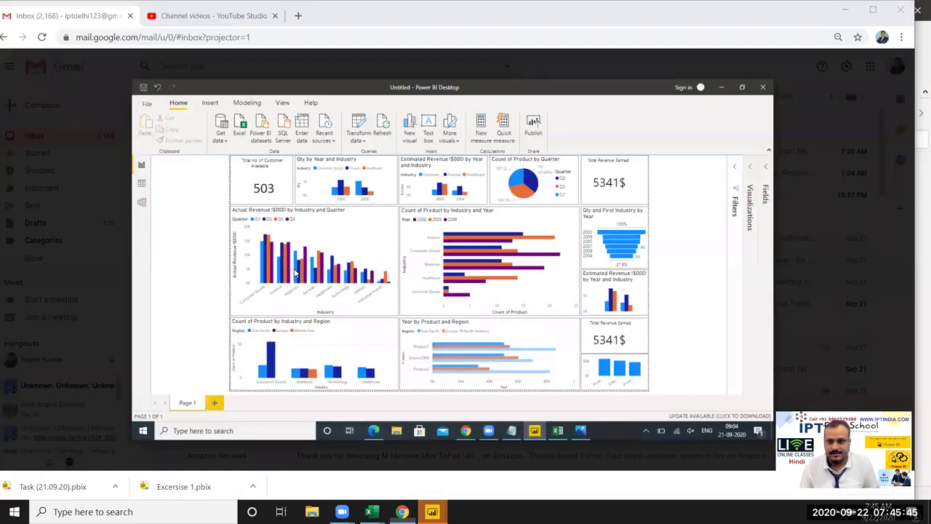
key(alt+Tab)
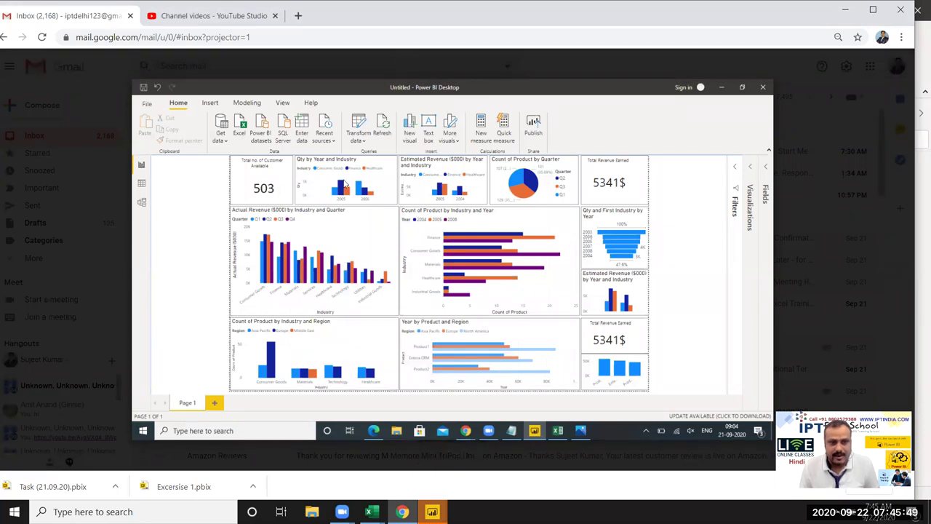
key(alt+Tab)
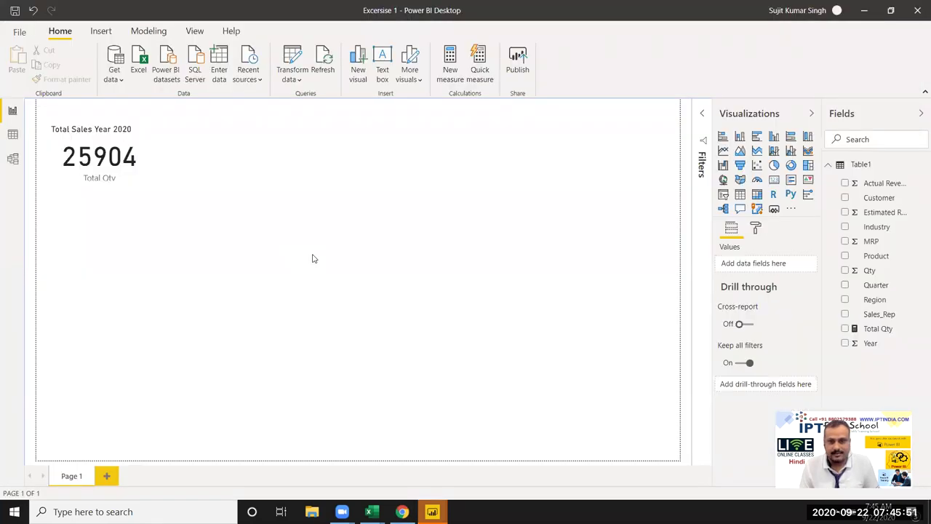
Insert a clustered column chart beside the card with Year and Qty, and adjust its width.
click(774, 136)
mouse_move(110, 265)
mouse_down()
mouse_move(235, 148)
mouse_move(232, 157)
mouse_up()
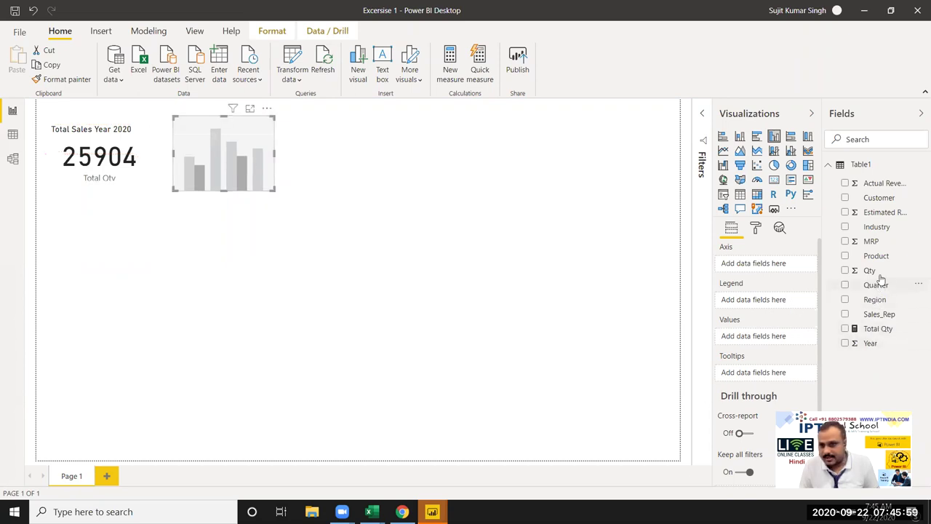
drag(870, 344, 251, 174)
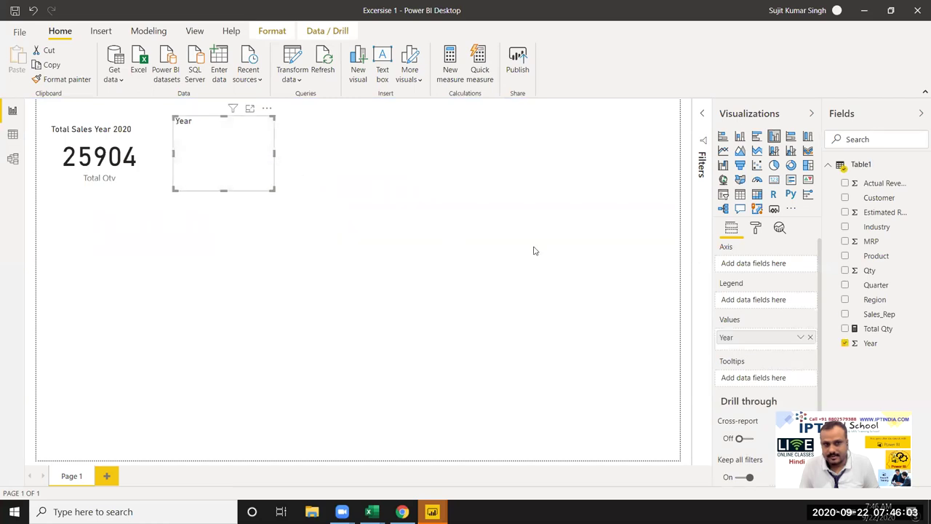
drag(869, 270, 225, 185)
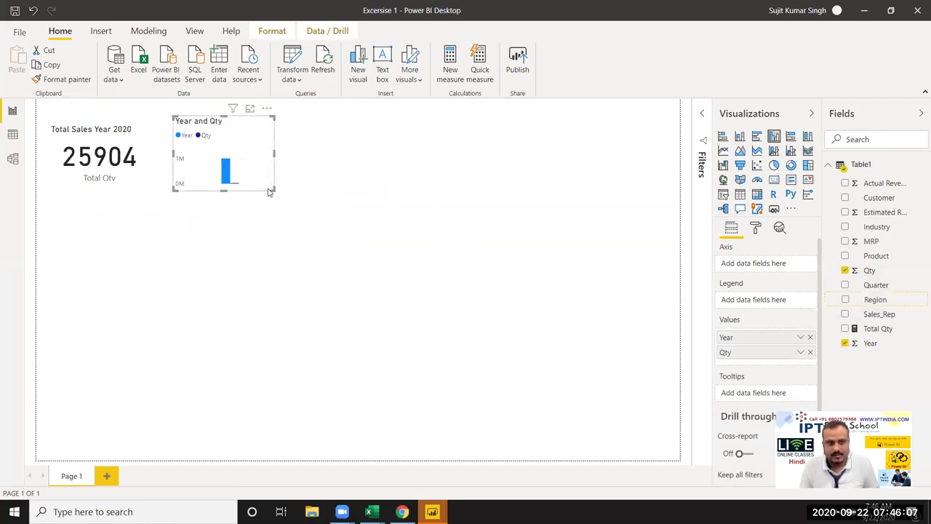
drag(275, 153, 287, 159)
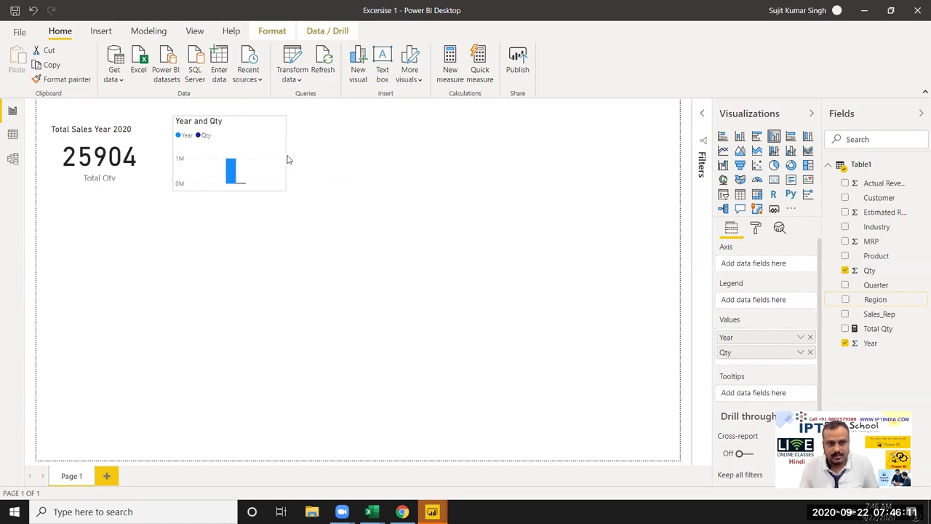
drag(287, 159, 282, 158)
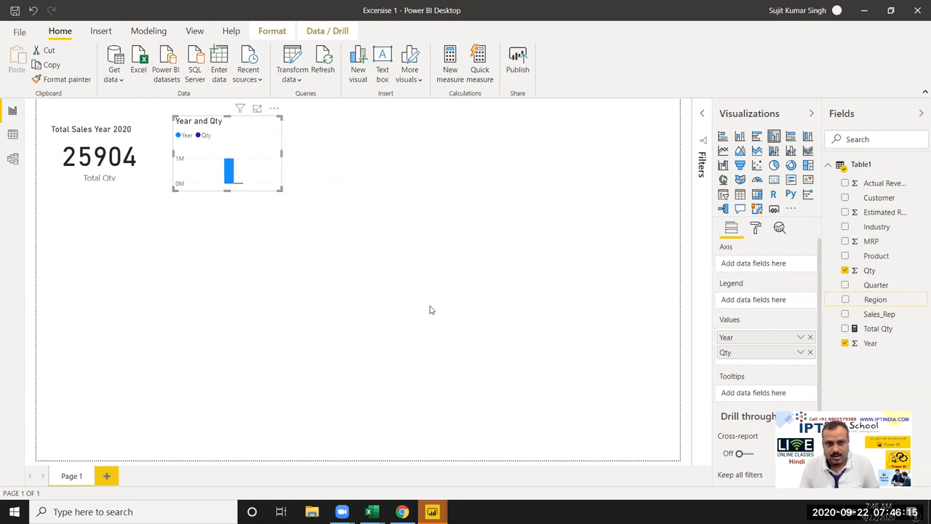
After rechecking the reference dashboard, add Industry to the column chart's axis.
key(alt+Tab)
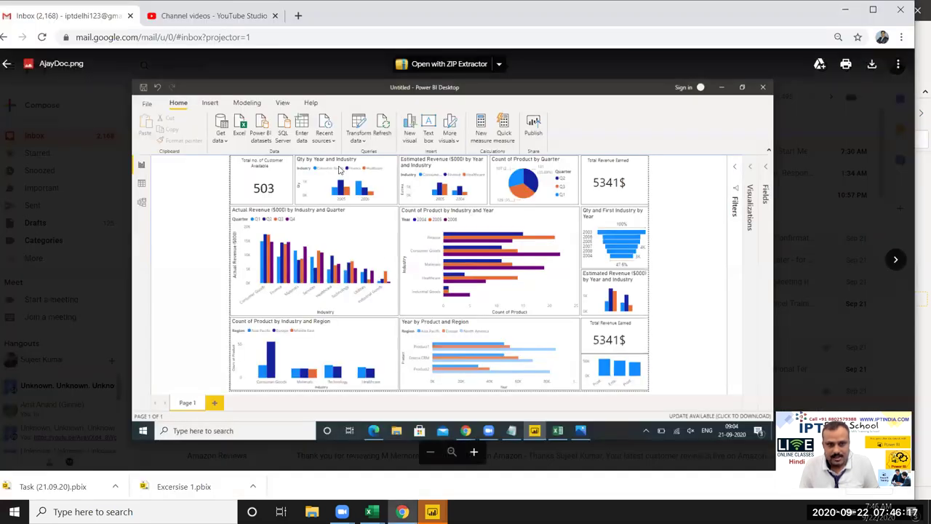
key(alt+Tab)
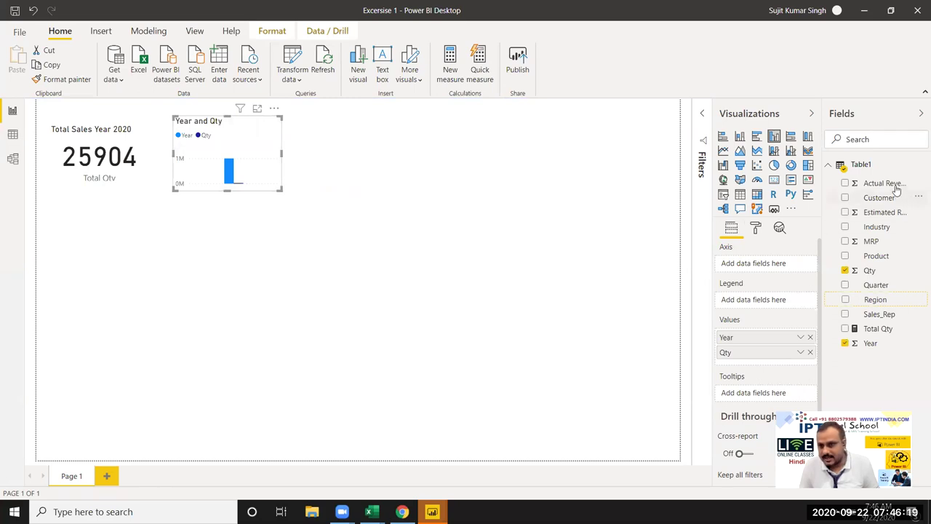
drag(881, 226, 878, 245)
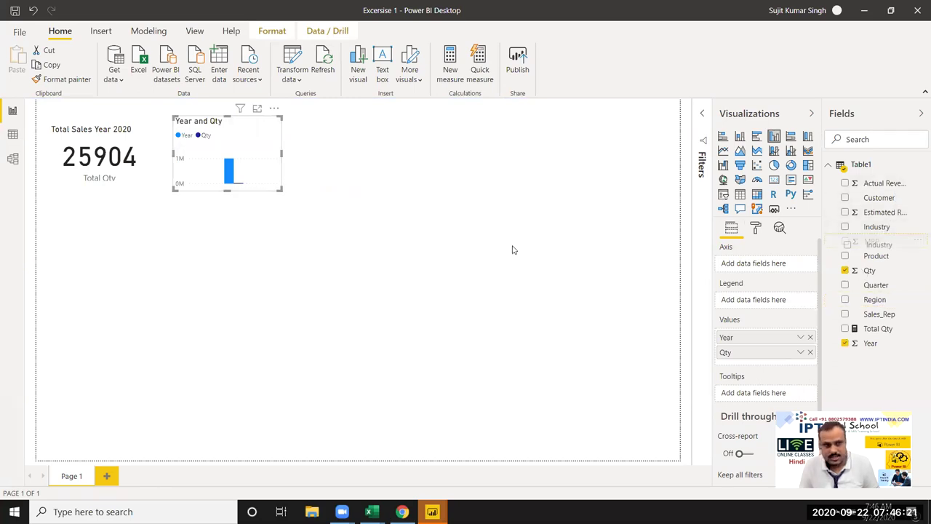
mouse_move(512, 250)
mouse_down()
mouse_move(251, 166)
mouse_move(304, 208)
mouse_move(288, 204)
mouse_move(342, 205)
mouse_move(296, 198)
mouse_up()
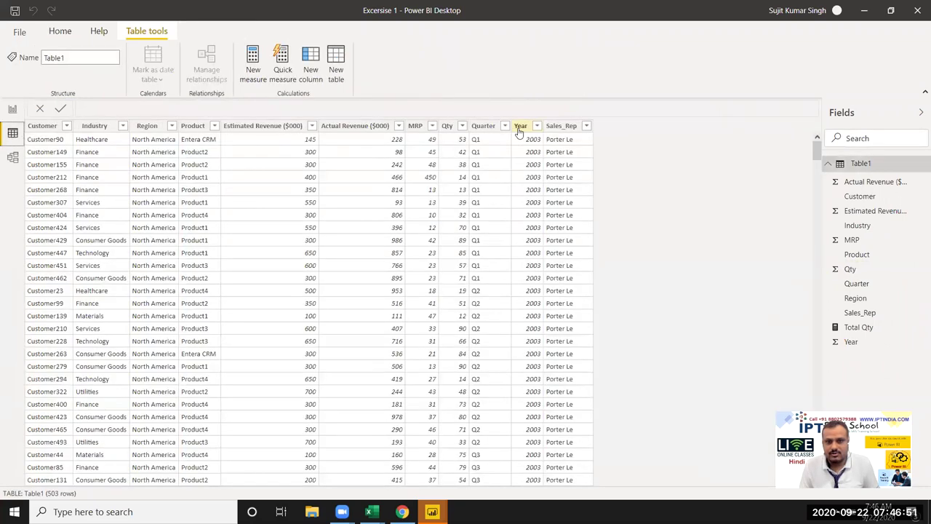
Change the Year column's data type to Text, then return to the report view.
click(520, 128)
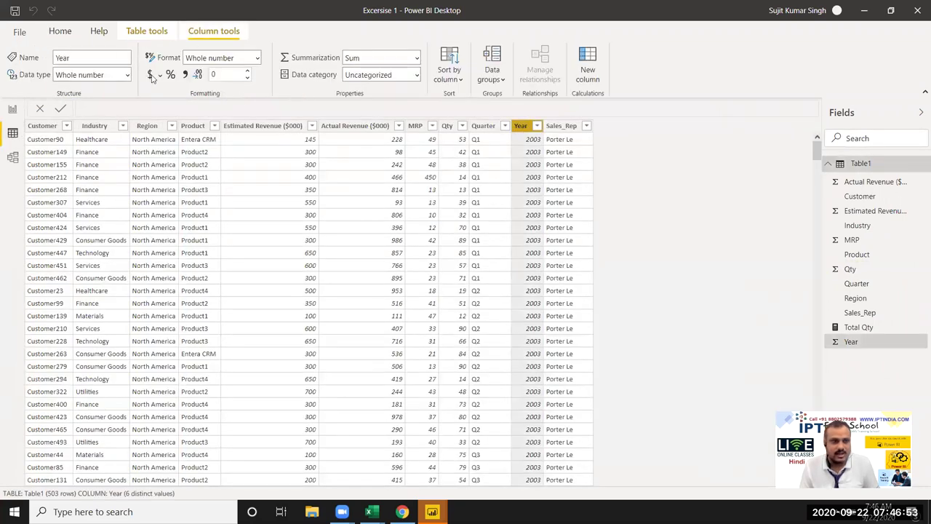
click(128, 74)
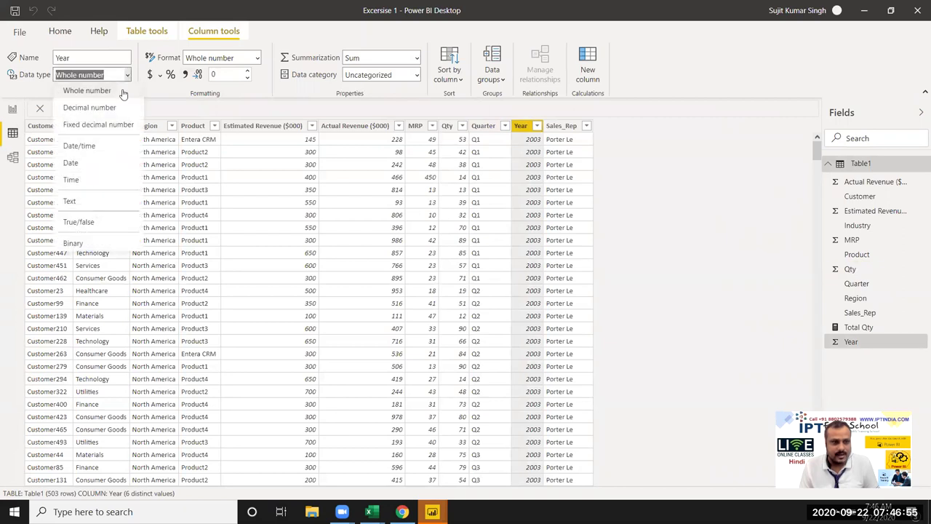
click(93, 203)
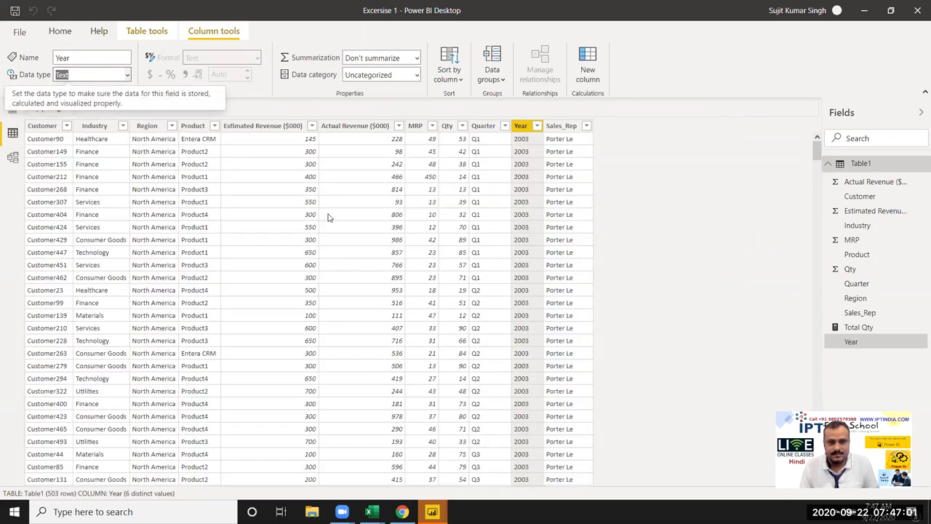
click(364, 202)
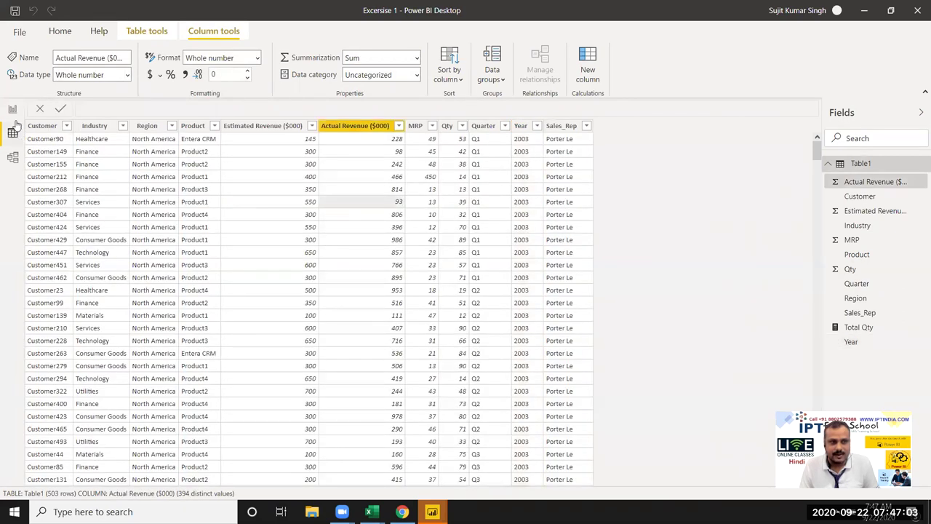
click(13, 114)
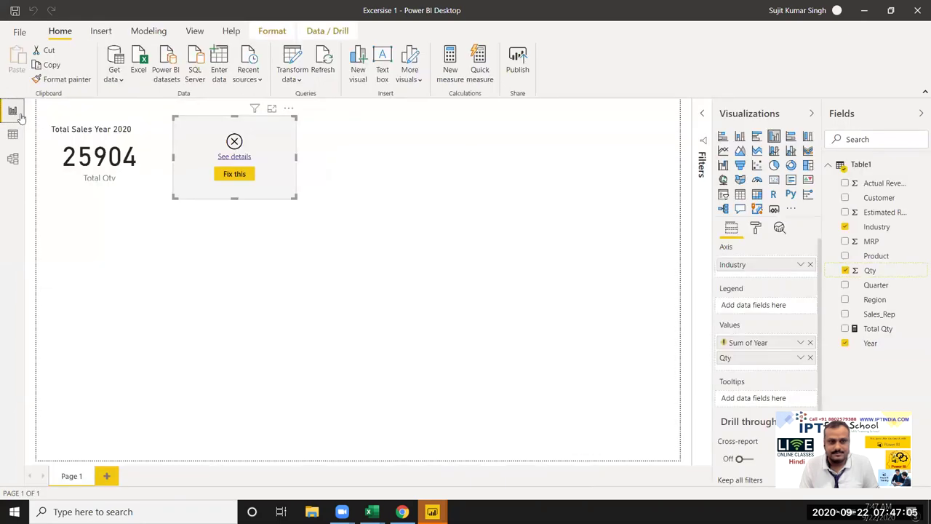
Remove the broken Sum of Year, add Year as legend, and fit the chart beside the card.
click(234, 175)
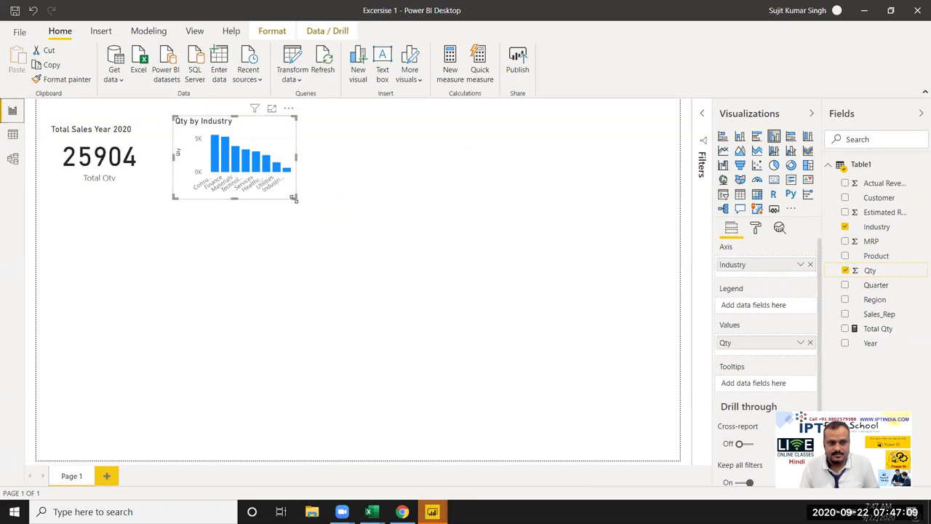
drag(293, 197, 347, 209)
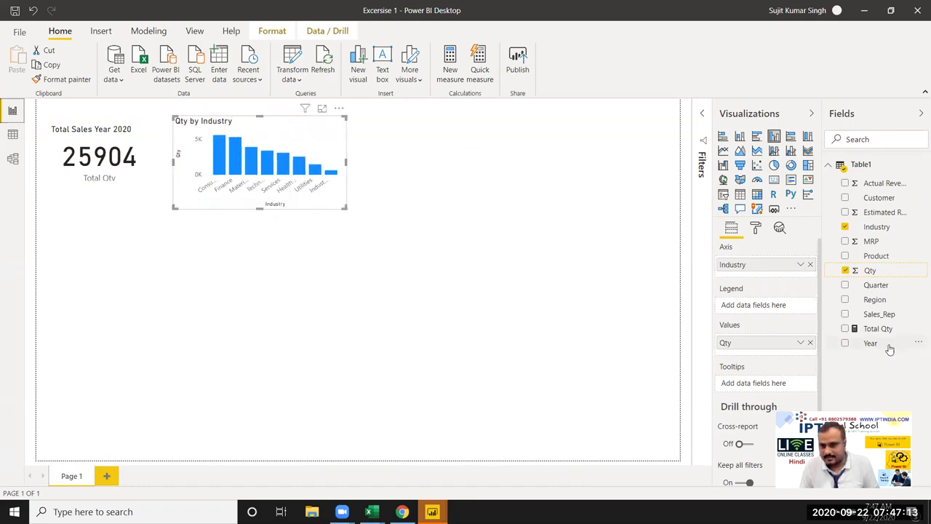
mouse_move(870, 343)
mouse_down()
mouse_move(411, 198)
mouse_move(303, 189)
mouse_up()
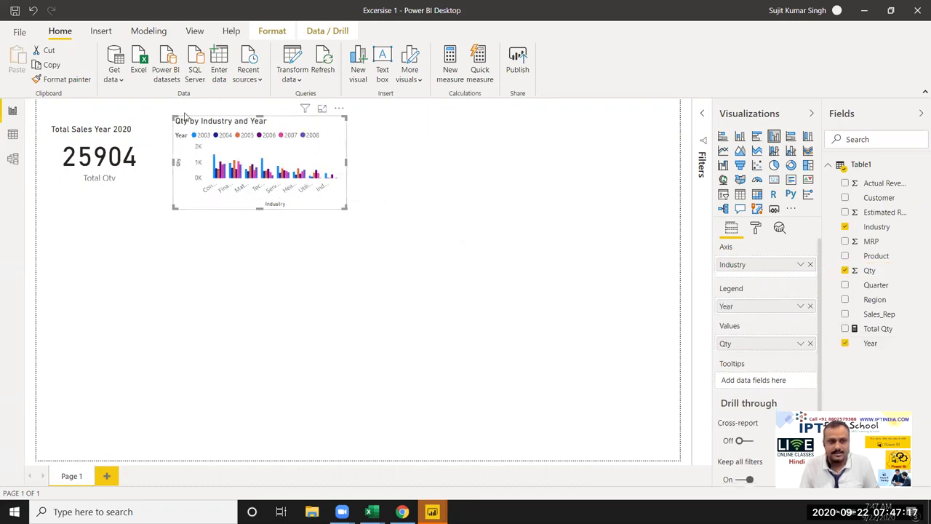
drag(184, 123, 166, 123)
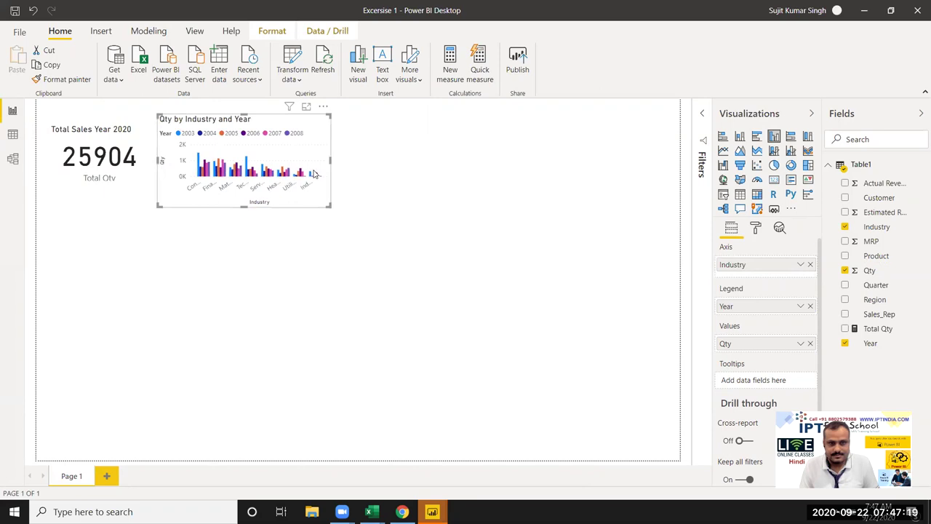
drag(329, 207, 320, 208)
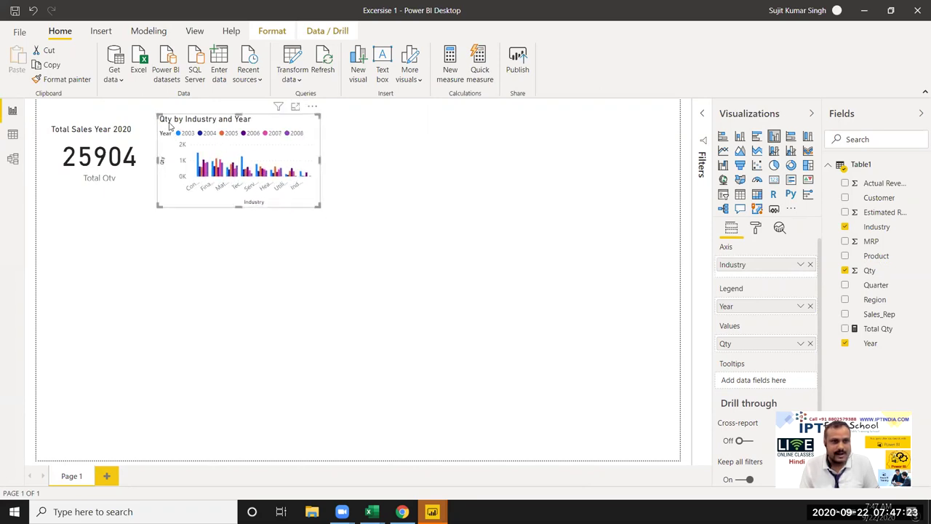
drag(168, 125, 166, 120)
drag(312, 195, 315, 197)
mouse_move(274, 210)
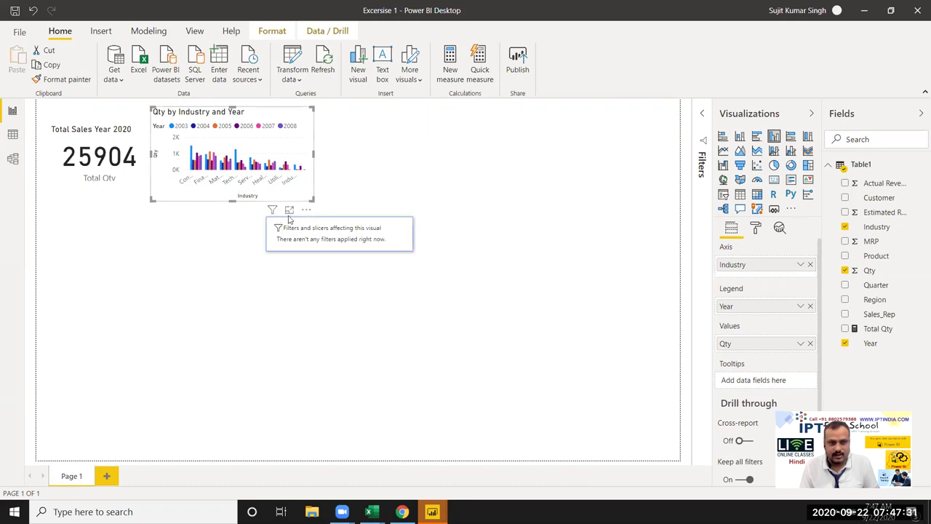
Inspect the Qty by Industry and Year chart in focus mode, then return and deselect it.
click(290, 209)
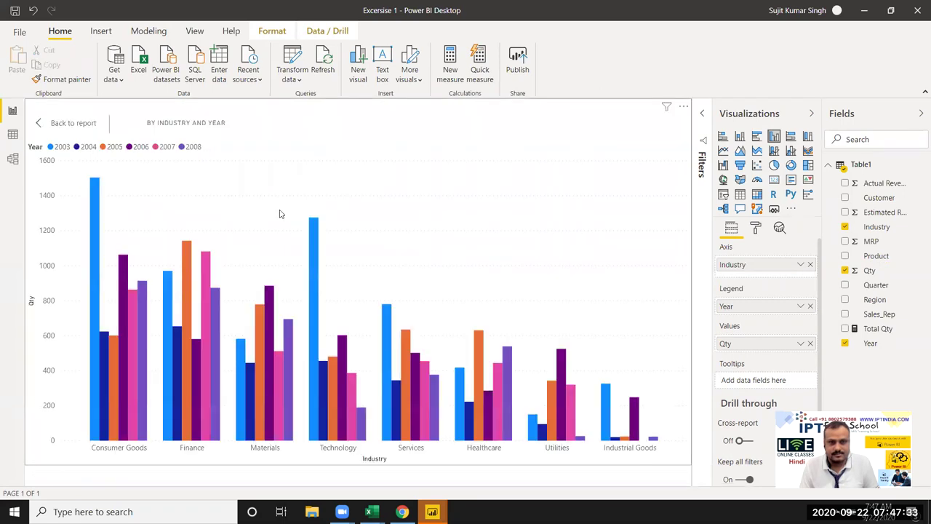
mouse_move(668, 109)
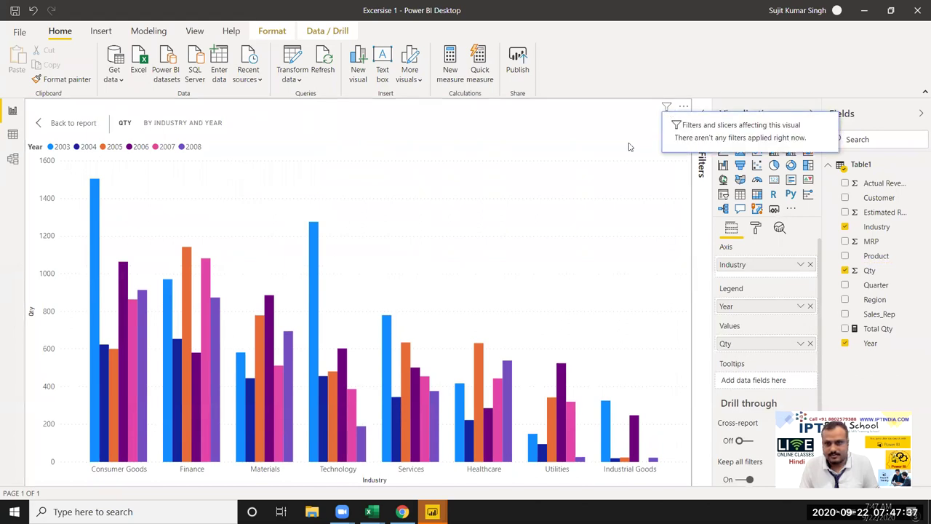
click(682, 109)
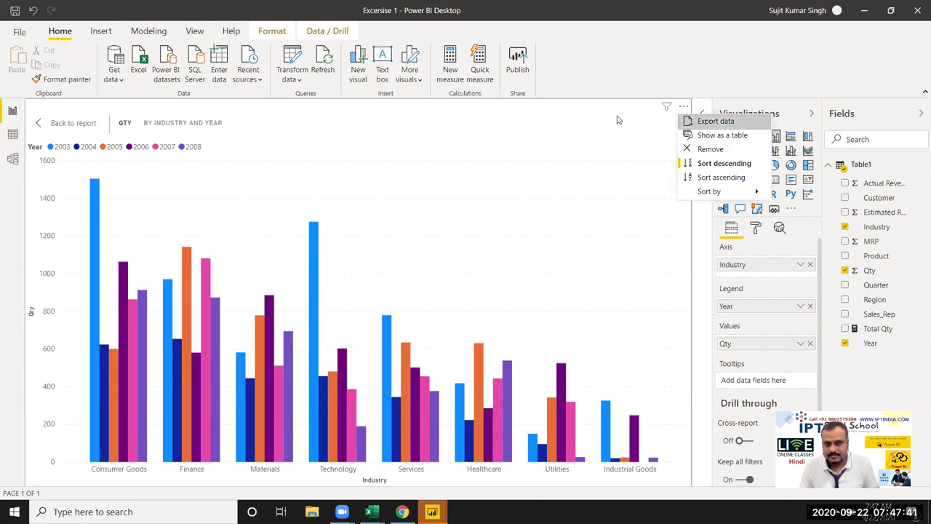
key(Escape)
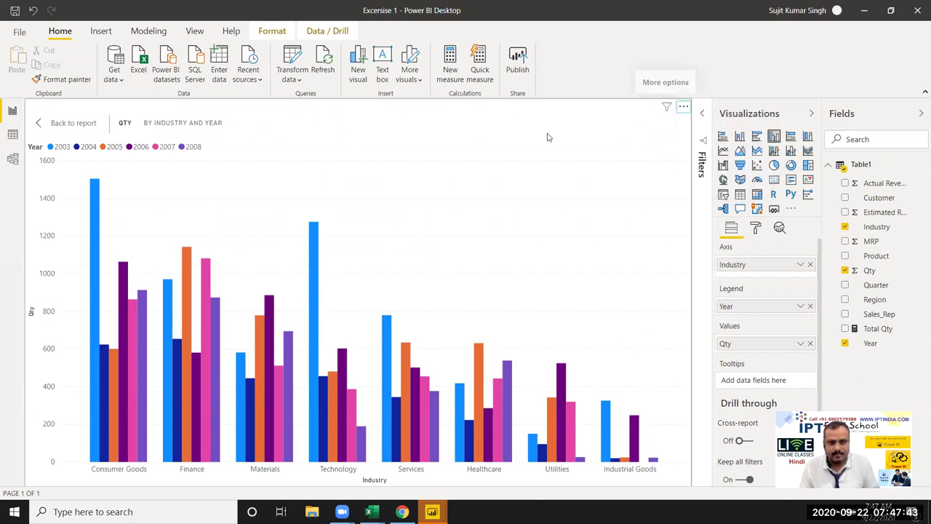
click(40, 124)
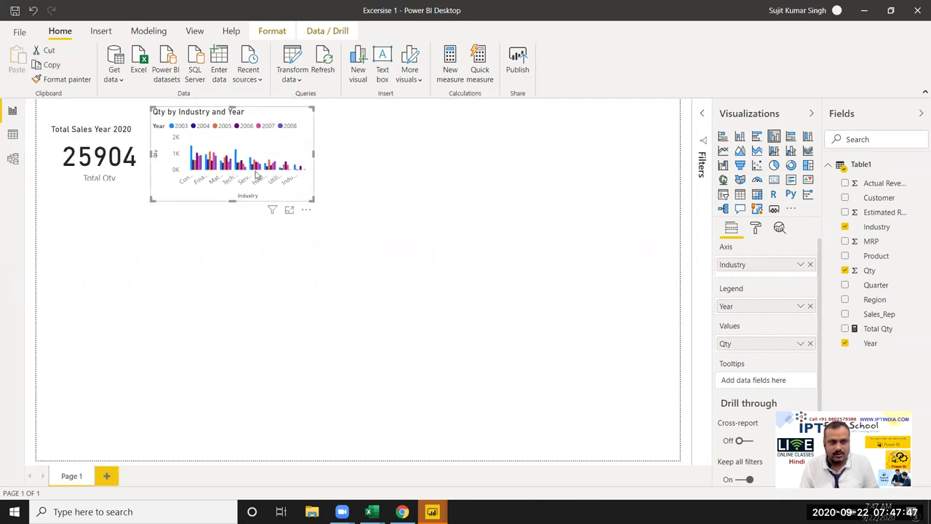
click(255, 234)
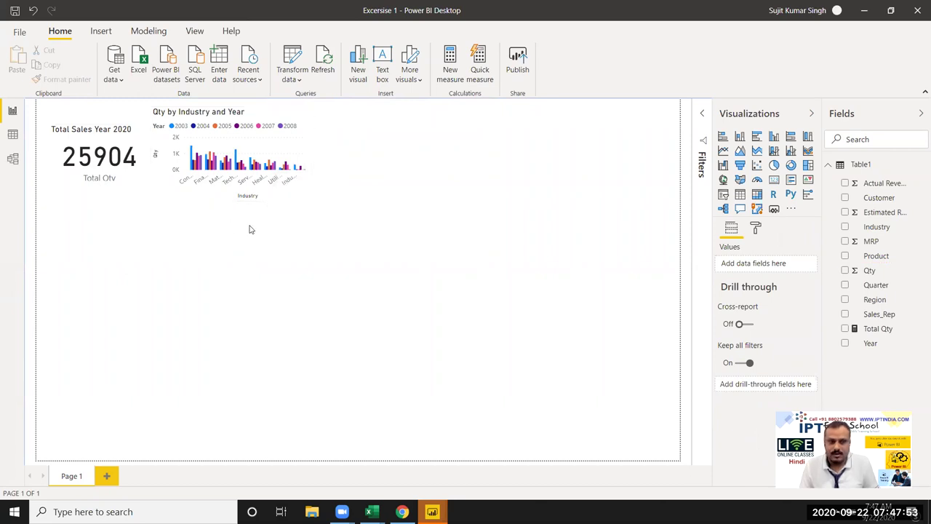
key(alt+Tab)
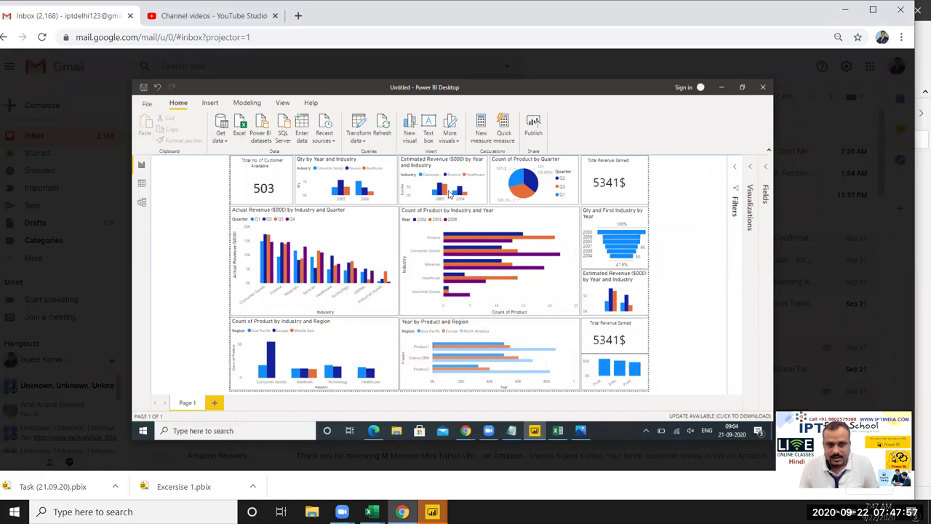
key(alt+Tab)
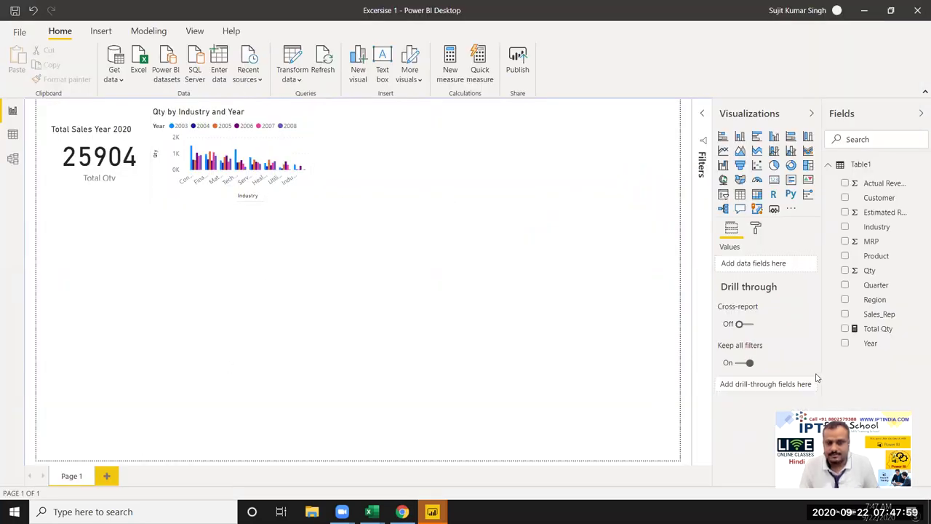
key(alt+Tab)
key(alt+Tab)
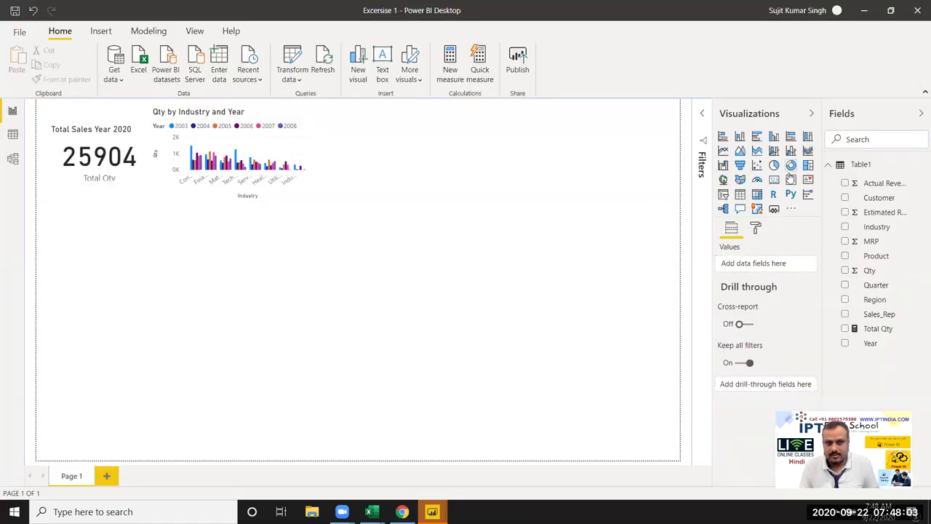
key(alt+Tab)
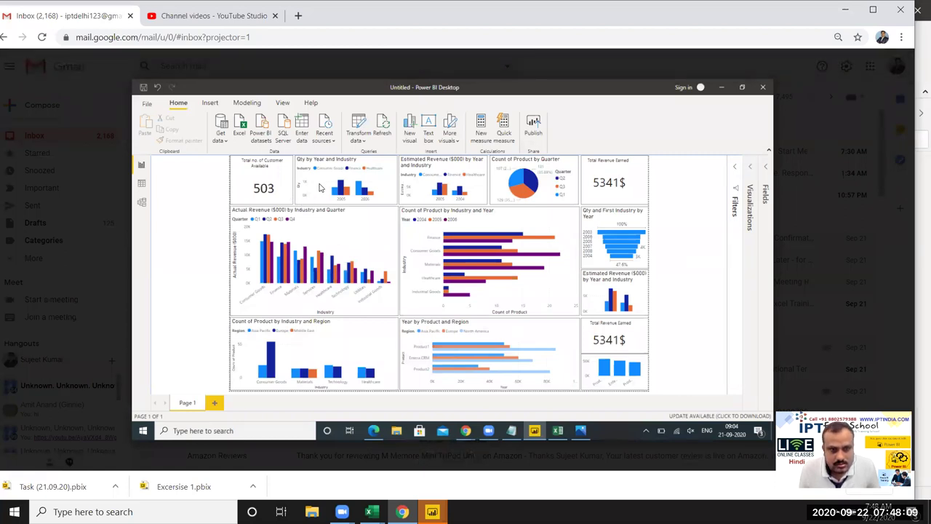
key(alt+Tab)
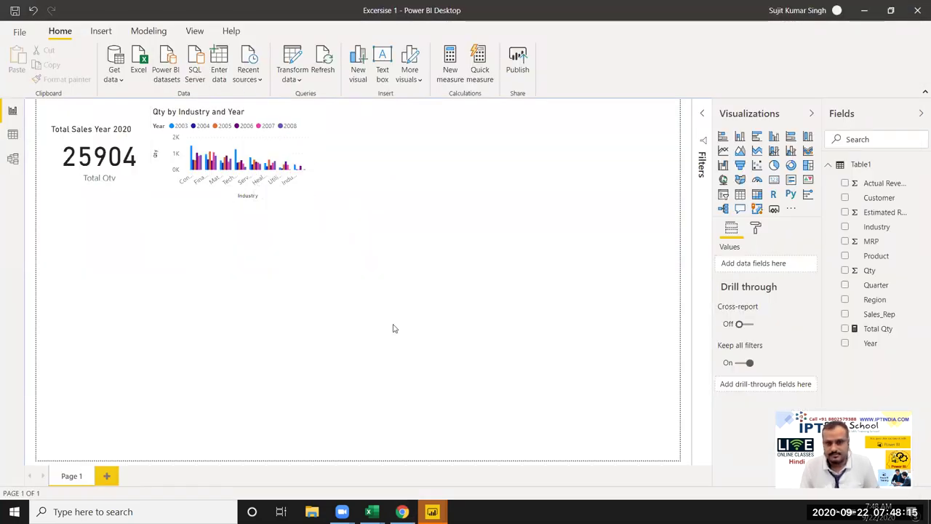
key(alt+Tab)
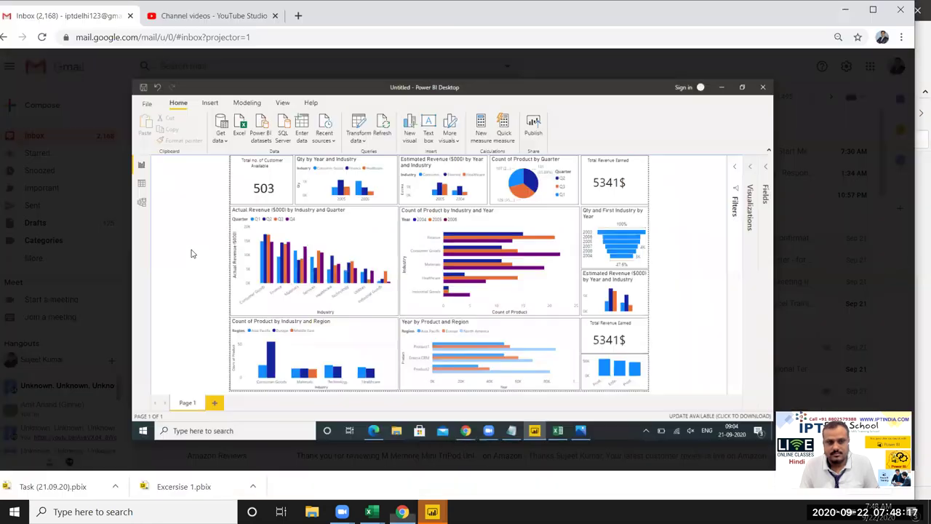
key(alt+Tab)
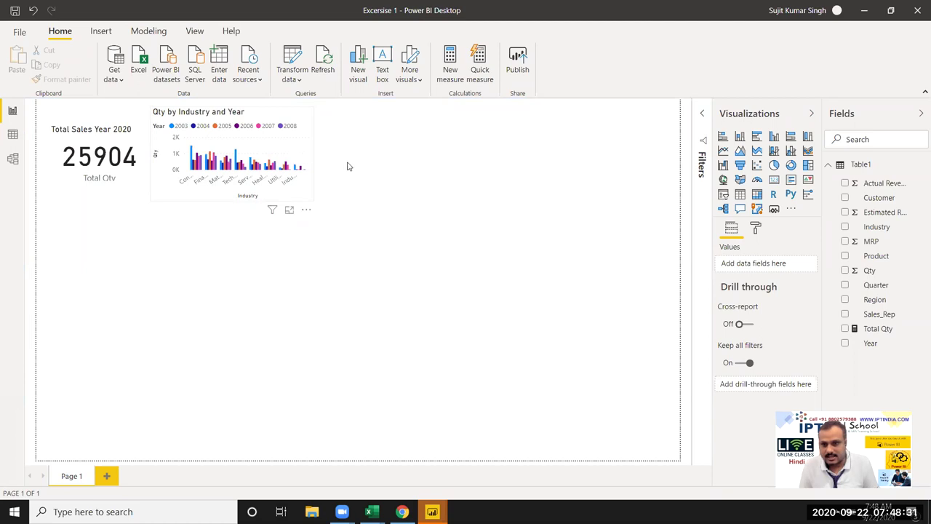
Move Year onto the chart's axis so it becomes Qty by Year and Industry.
click(311, 166)
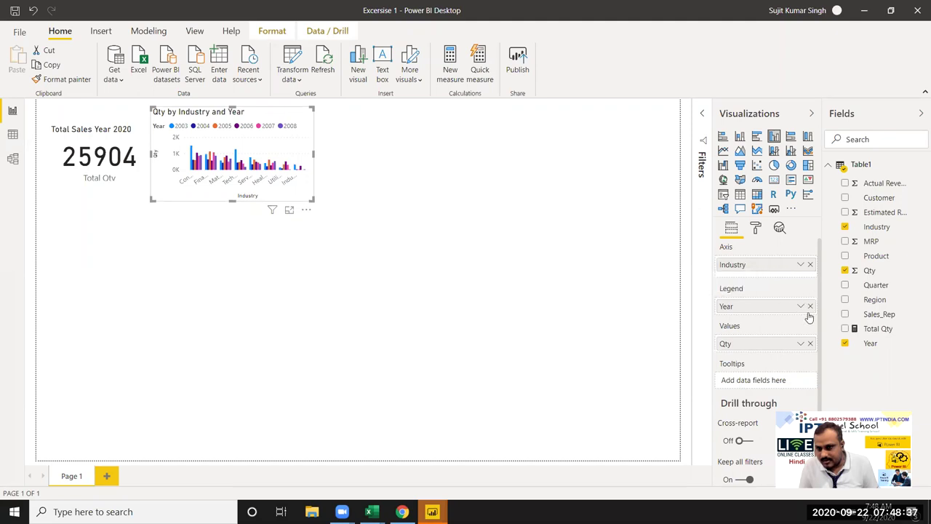
mouse_move(769, 306)
mouse_down()
mouse_move(770, 272)
mouse_move(758, 317)
mouse_up()
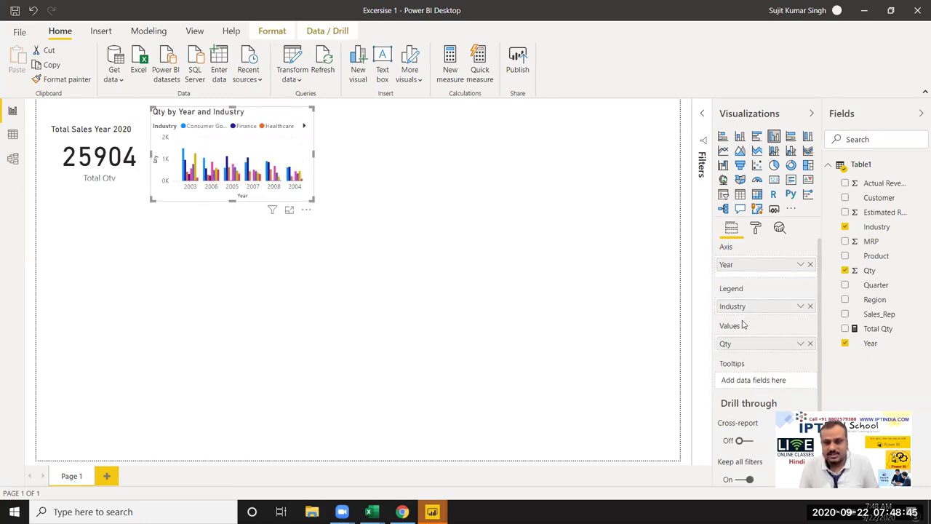
click(312, 249)
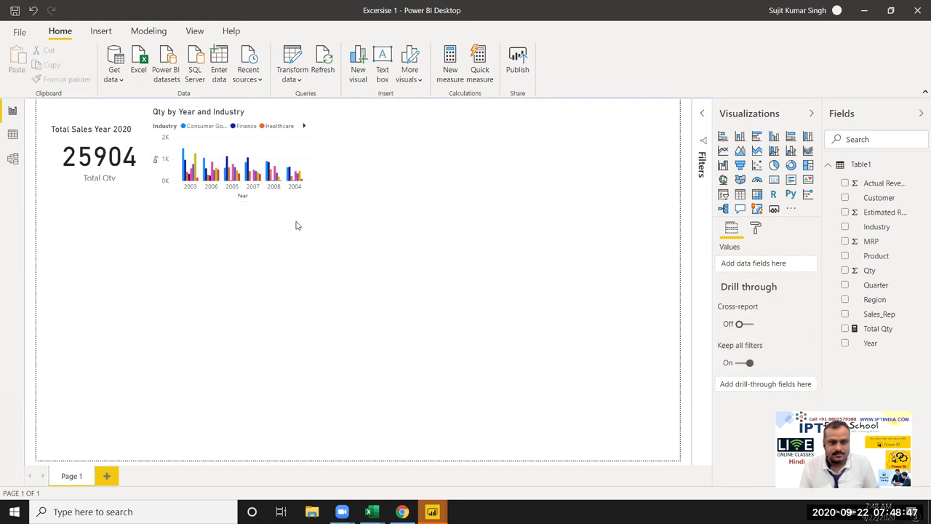
click(281, 120)
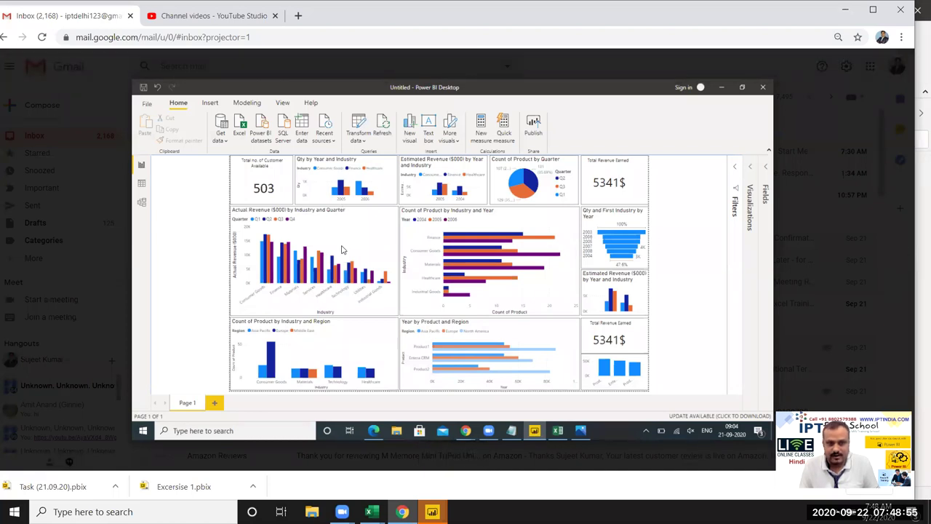
key(alt+Tab)
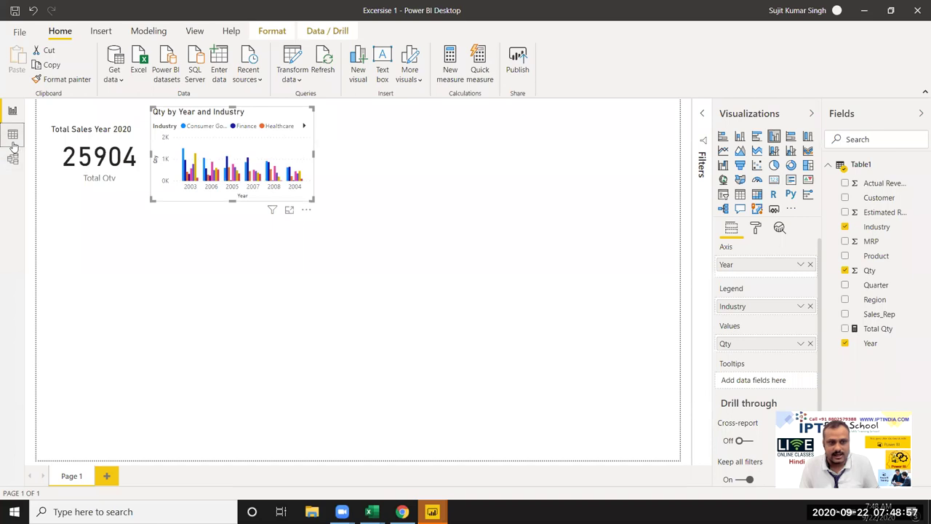
click(13, 137)
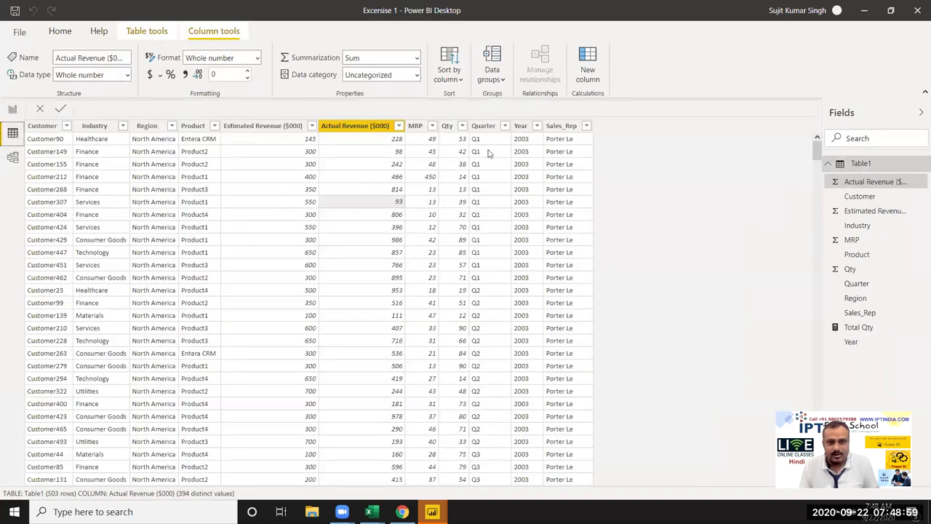
click(536, 126)
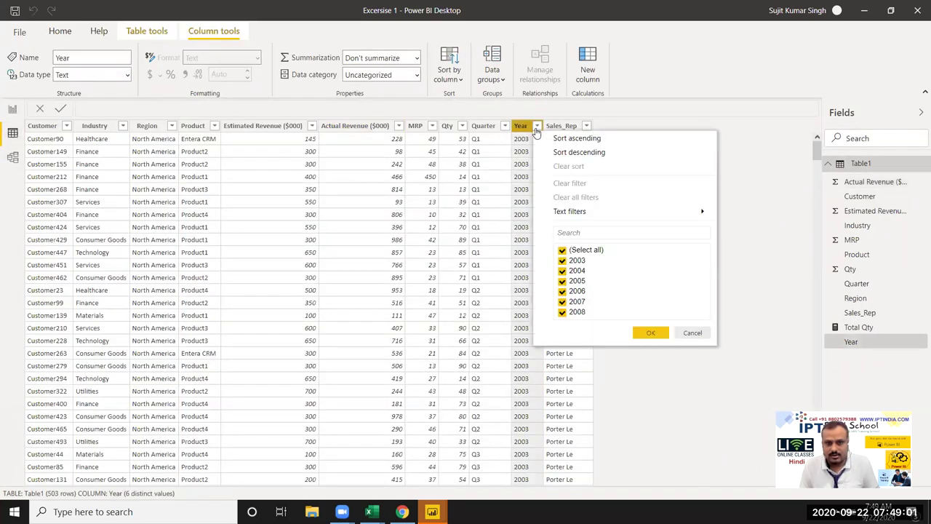
click(561, 250)
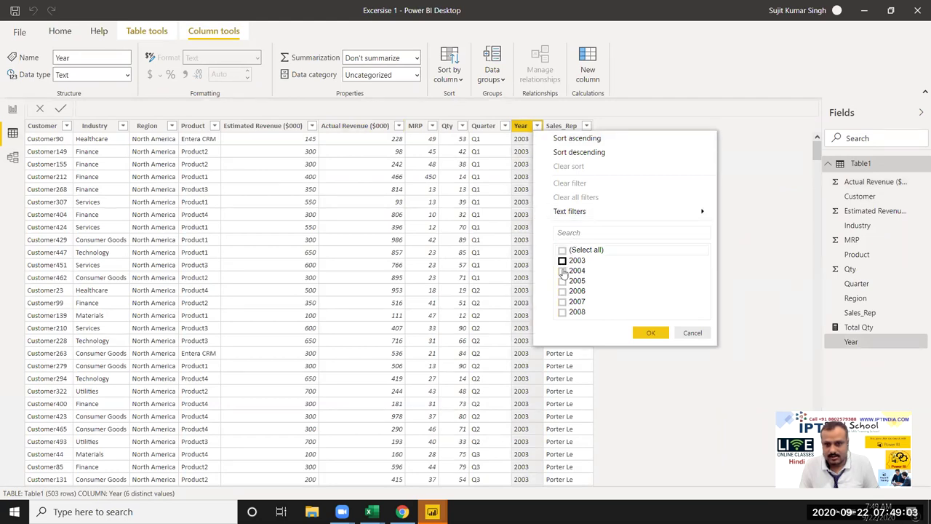
click(561, 281)
click(562, 291)
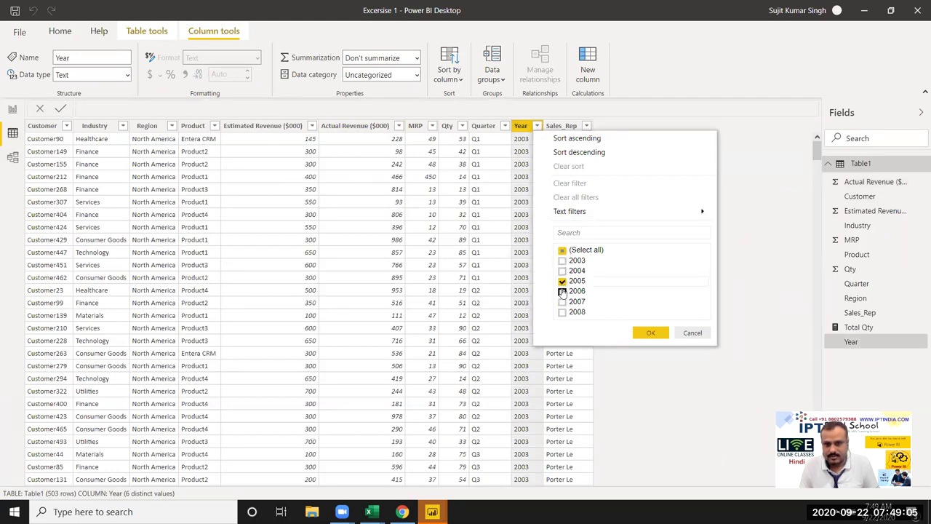
click(650, 332)
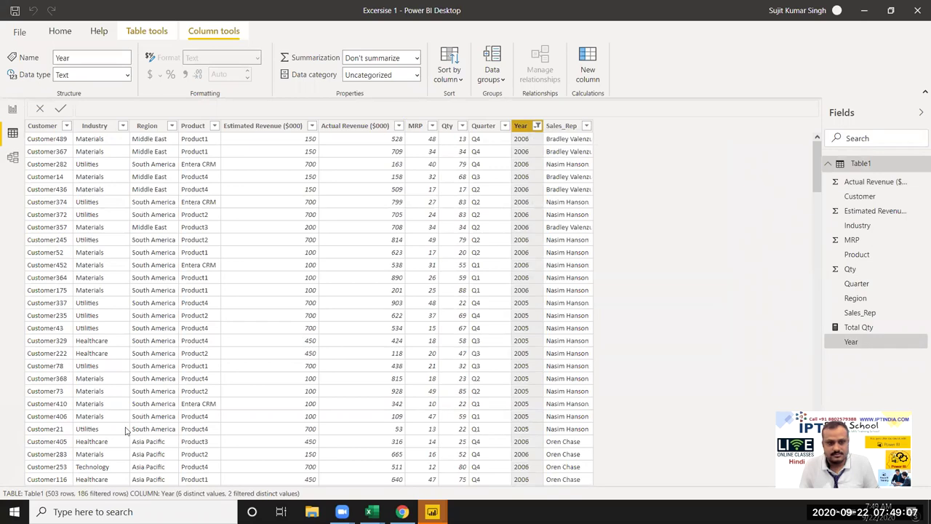
click(12, 109)
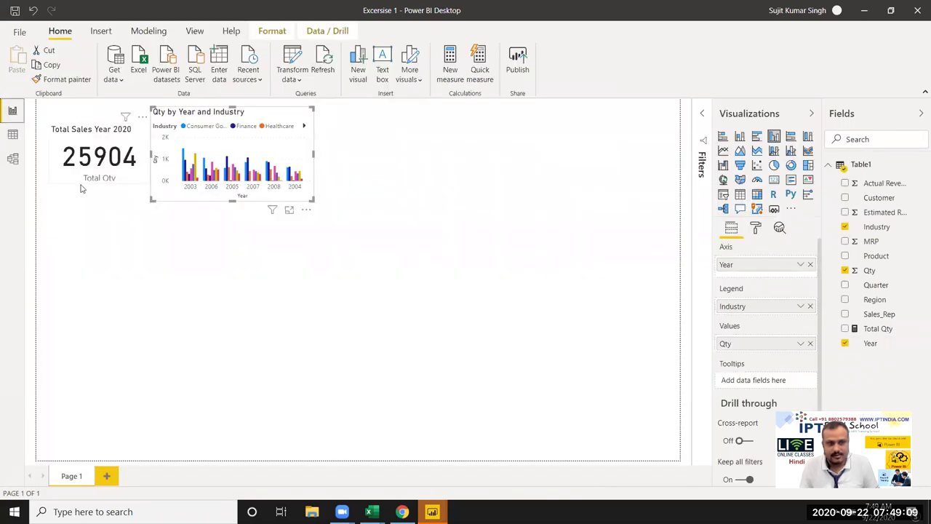
click(13, 135)
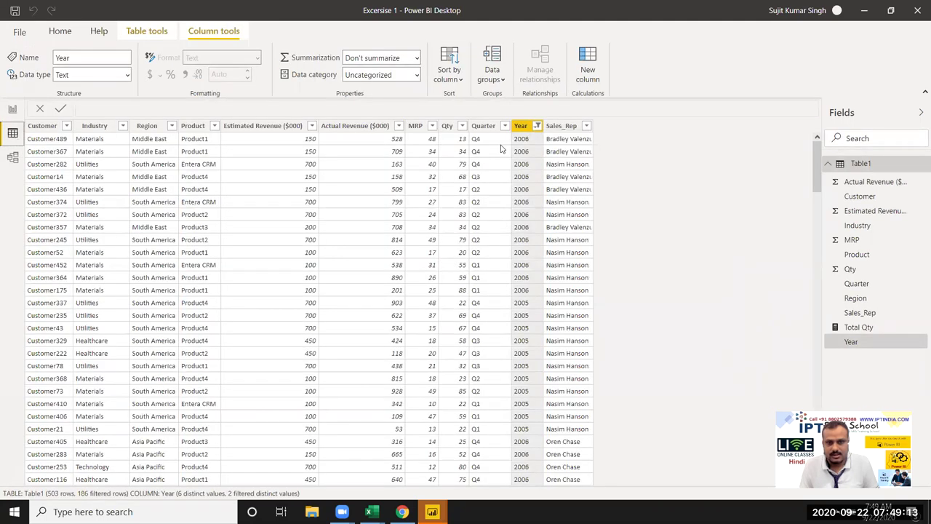
click(536, 125)
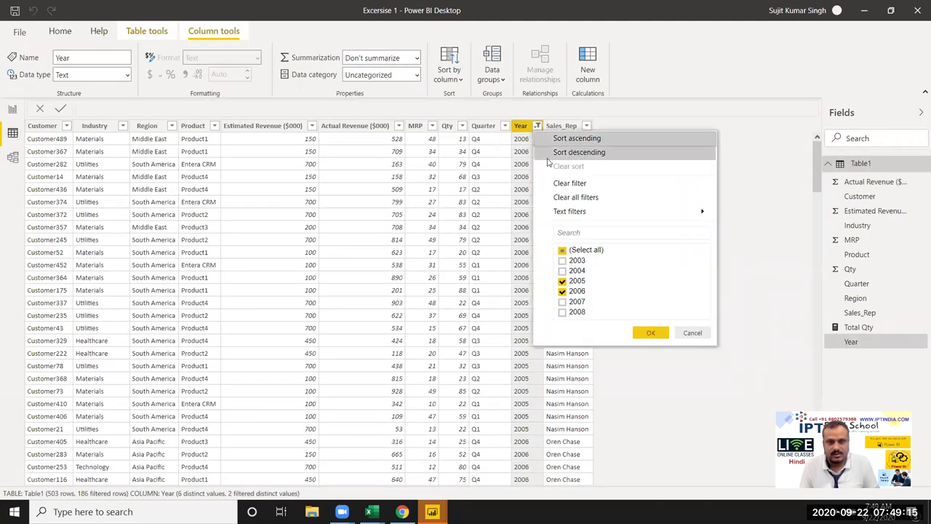
click(562, 250)
click(562, 250)
click(645, 329)
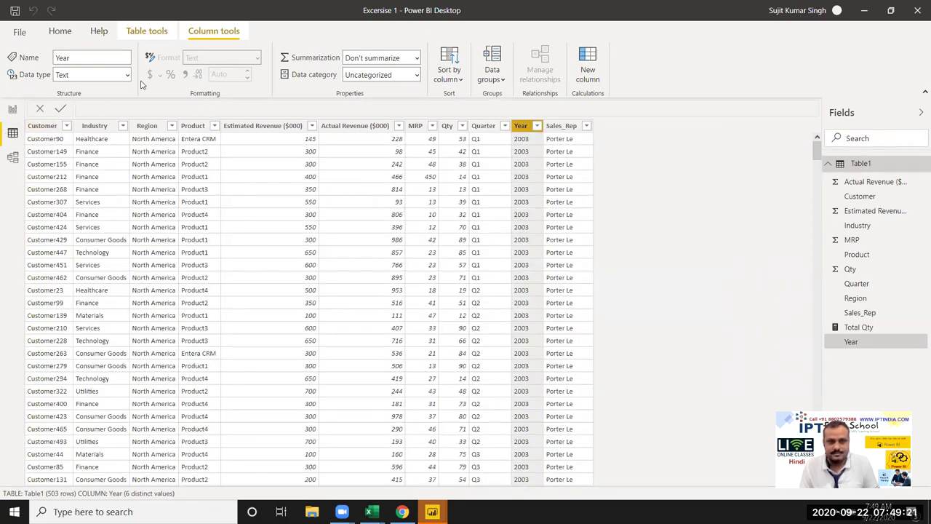
click(59, 31)
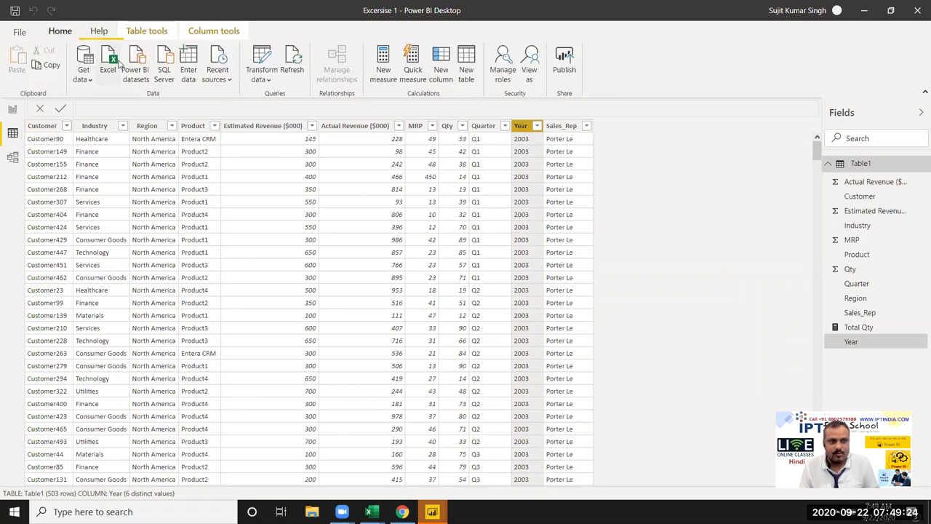
click(225, 73)
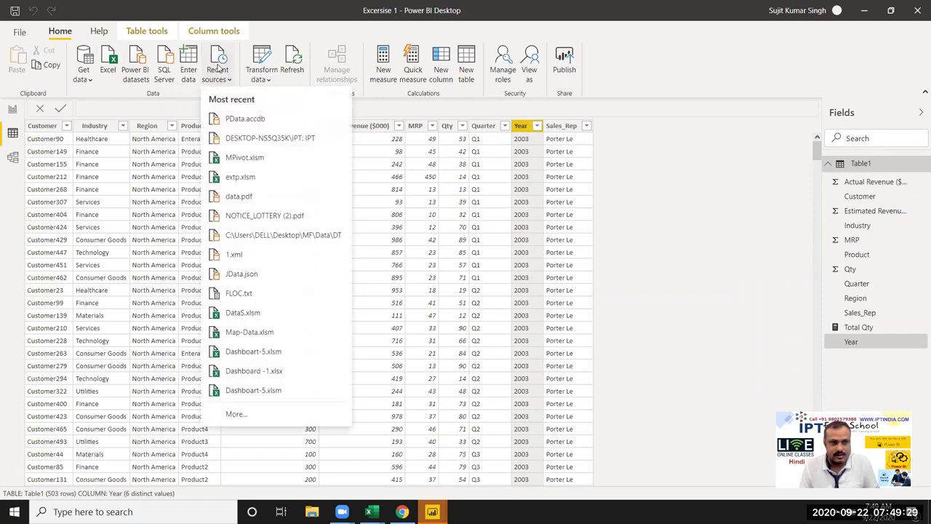
click(218, 67)
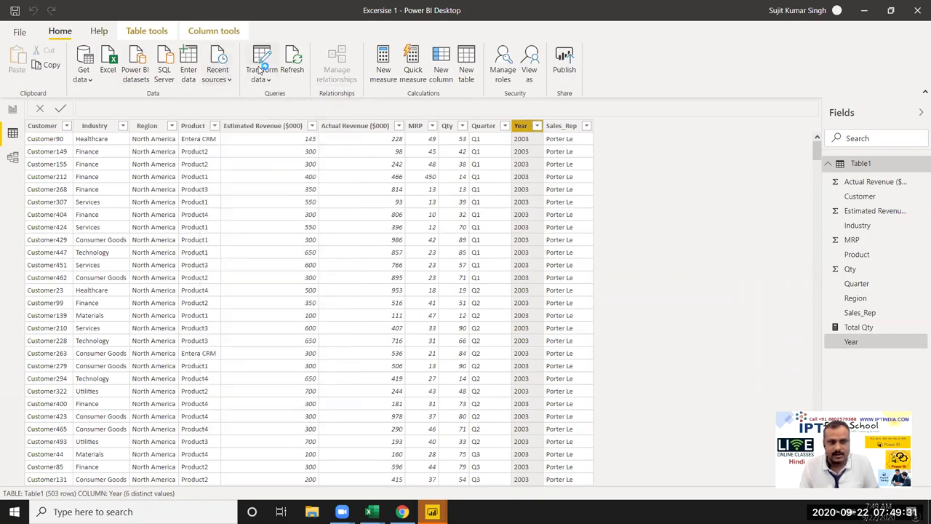
click(260, 68)
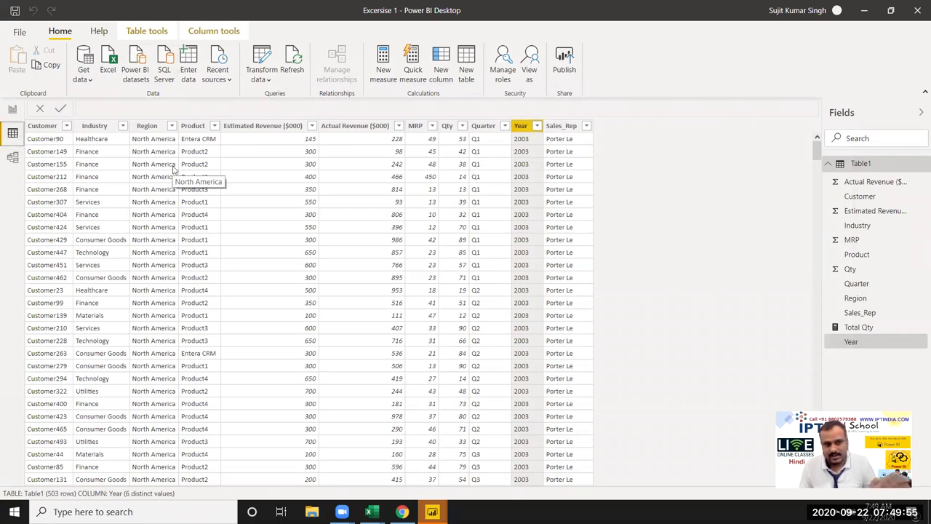
click(12, 109)
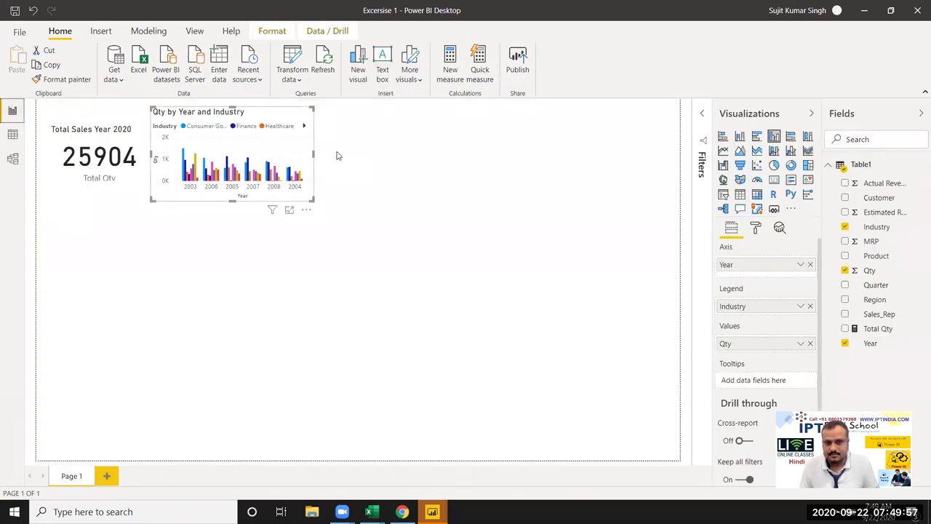
Fill the new column chart with Year on the axis and Estimated Revenue ($000) as values.
click(436, 190)
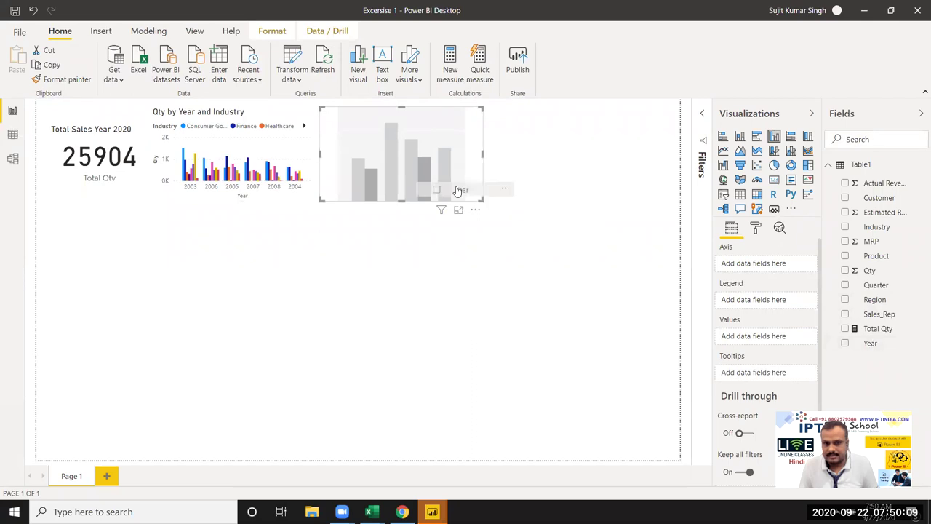
click(845, 343)
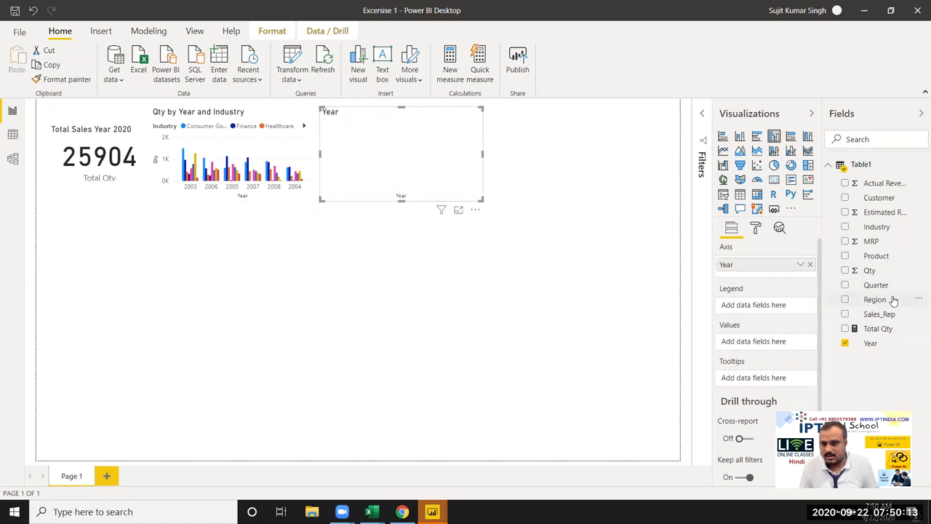
drag(885, 212, 442, 180)
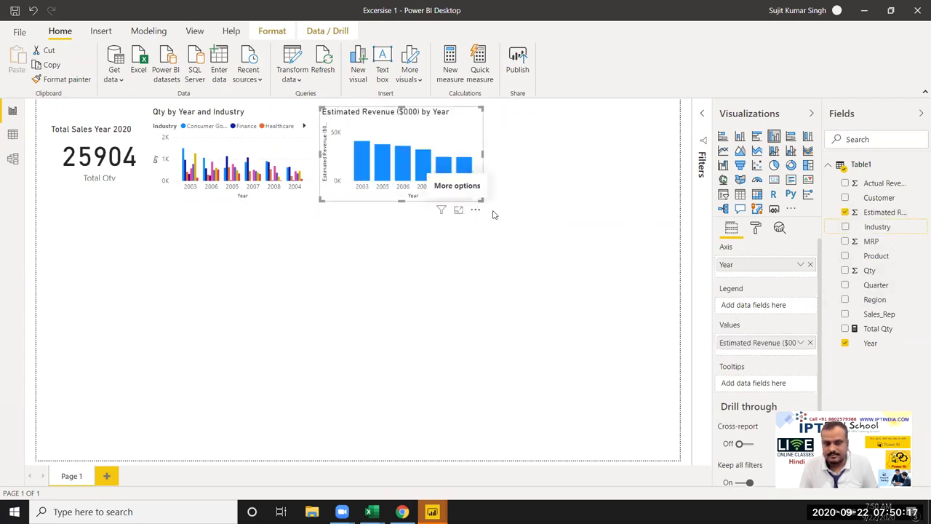
key(alt+Tab)
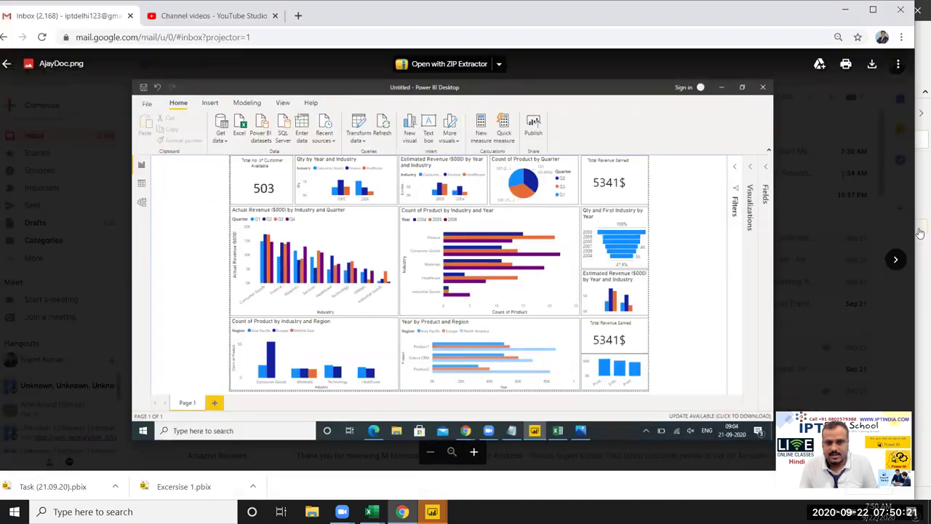
Add Industry as the Estimated Revenue chart's legend, checking it against the reference image.
key(alt+Tab)
mouse_move(877, 226)
mouse_down()
mouse_move(515, 210)
mouse_move(436, 175)
mouse_up()
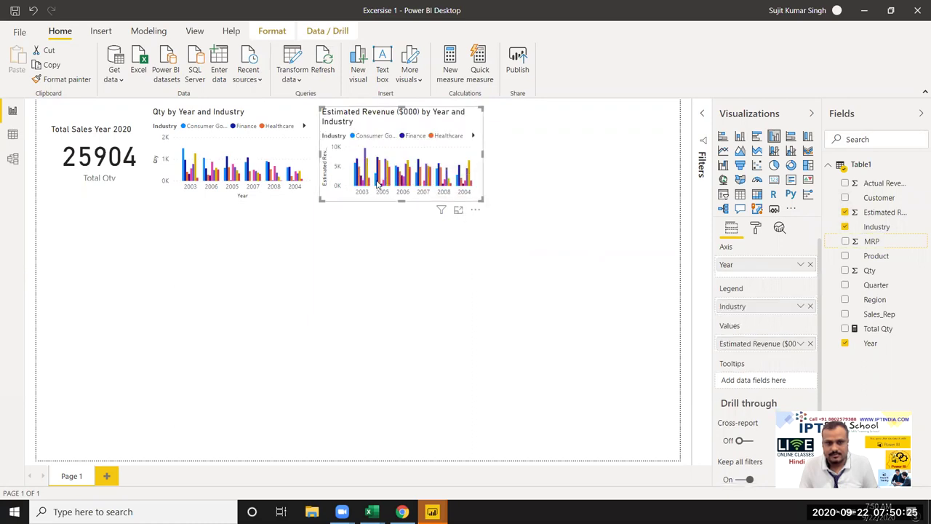
key(alt+Tab)
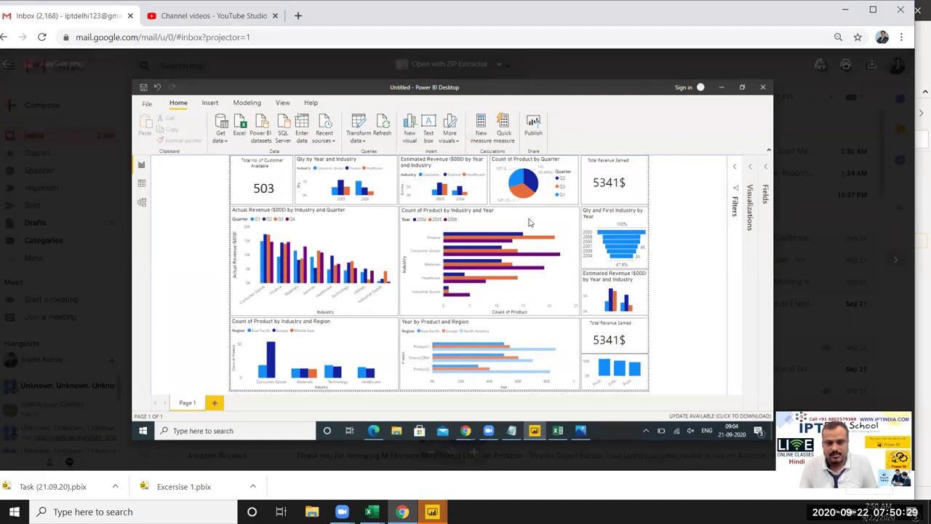
key(alt+Tab)
key(alt+Tab)
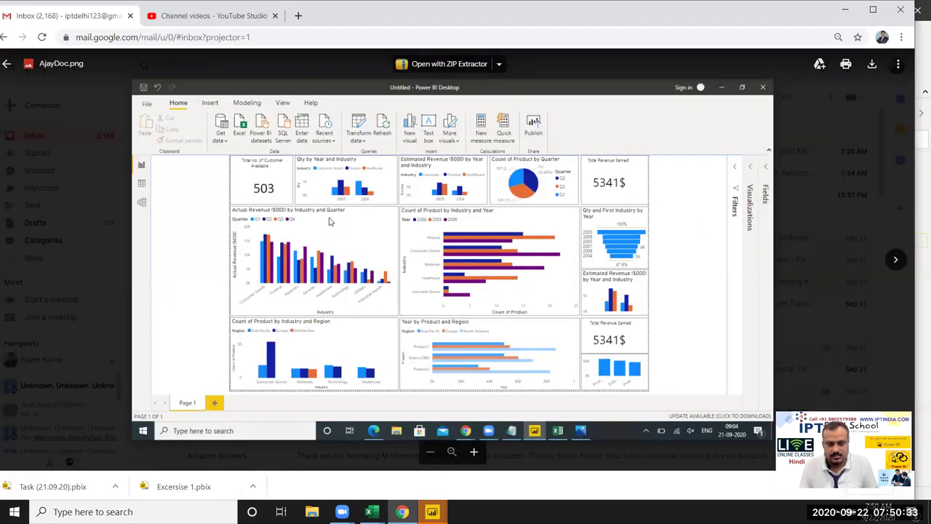
key(alt+Tab)
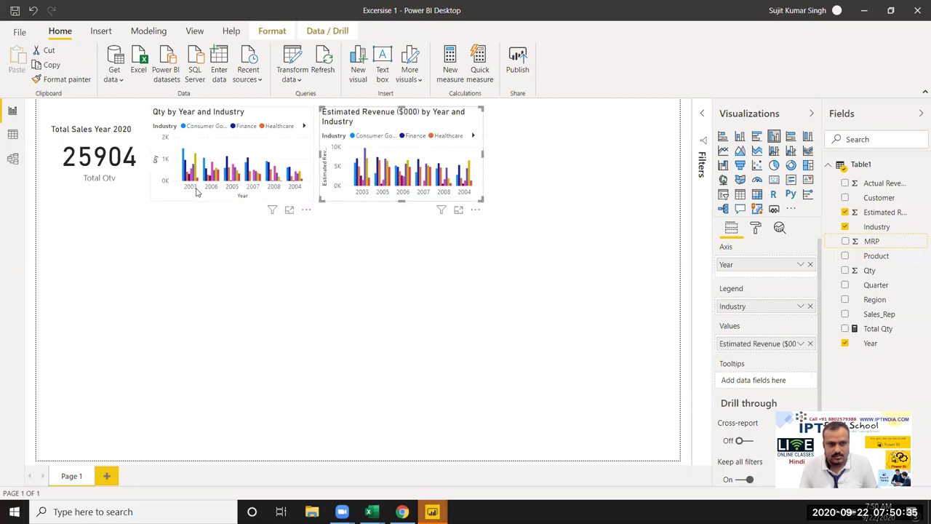
Sort the Qty by Year and Industry chart by Year ascending, 2003 to 2008.
click(294, 179)
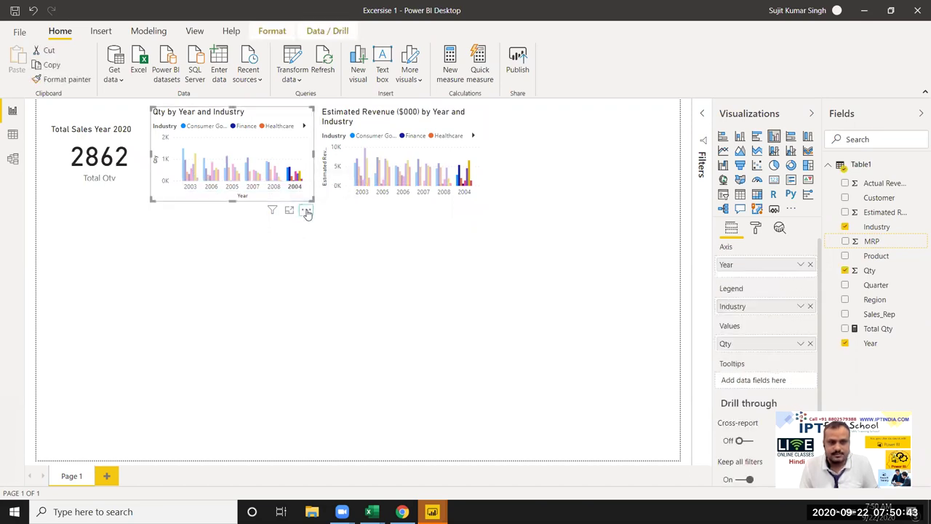
click(307, 211)
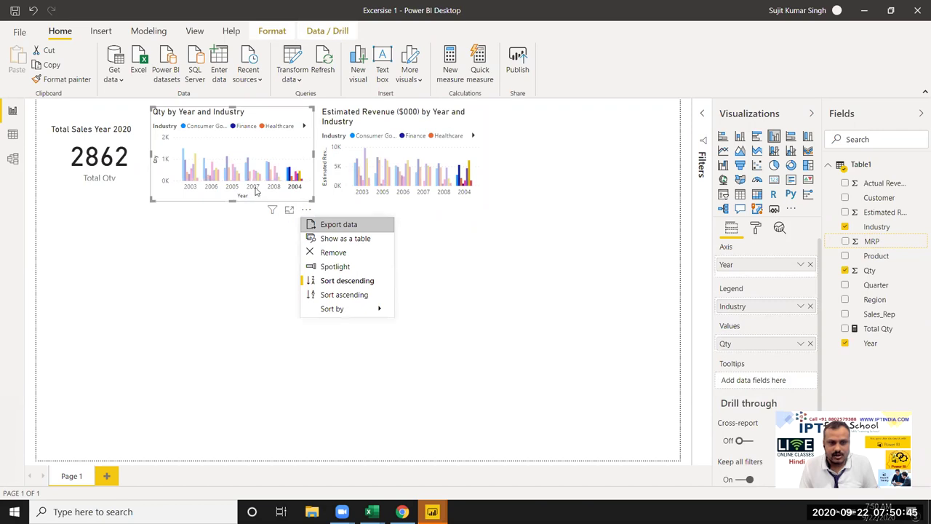
click(254, 190)
click(249, 171)
click(307, 211)
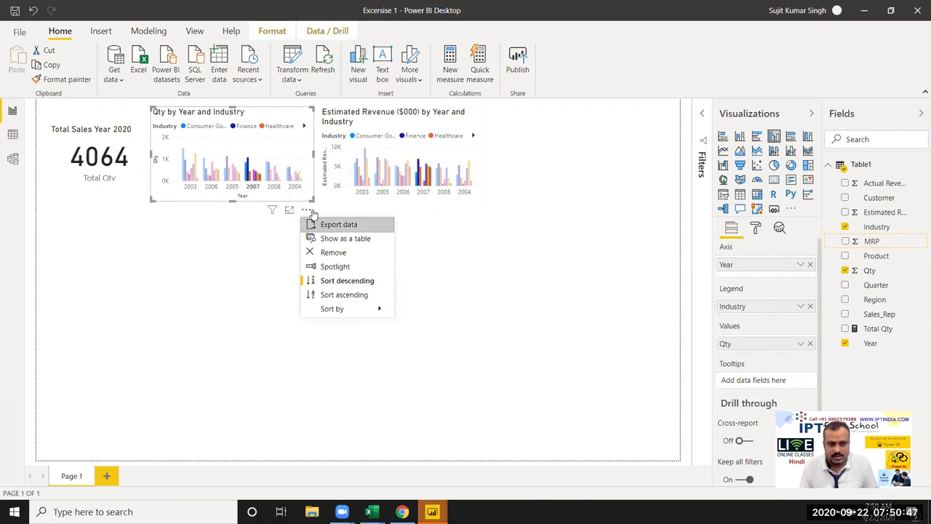
click(359, 294)
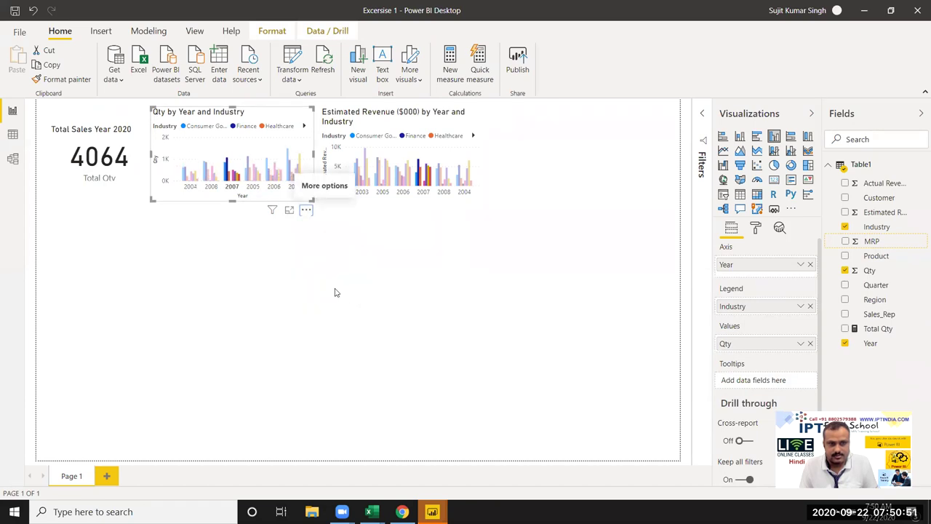
click(306, 211)
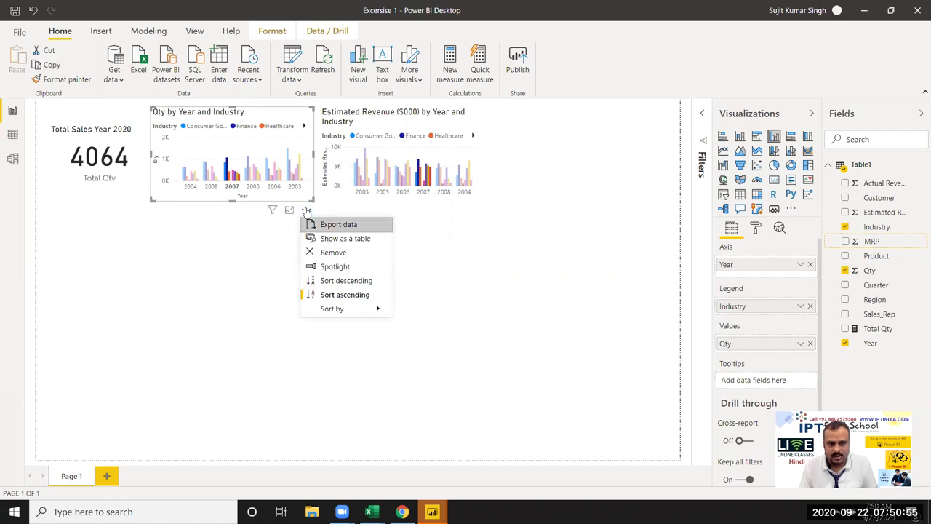
mouse_move(361, 309)
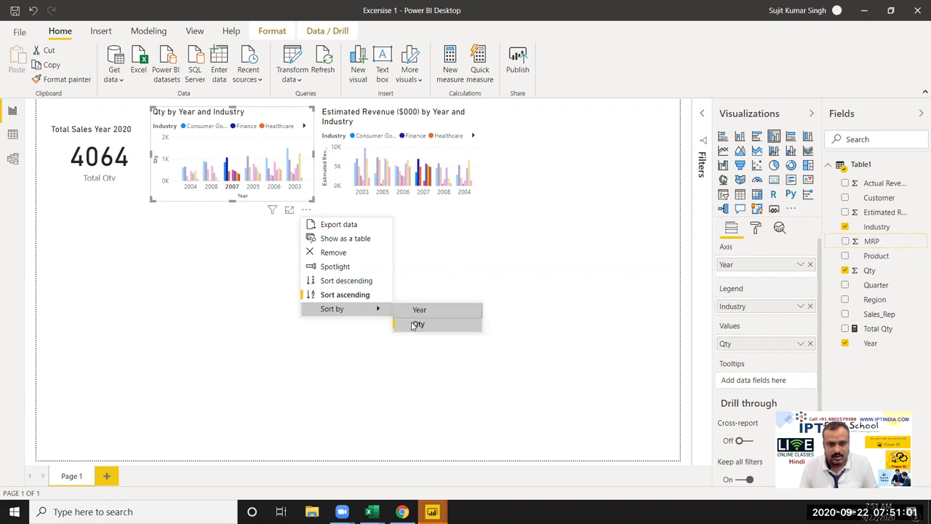
click(415, 323)
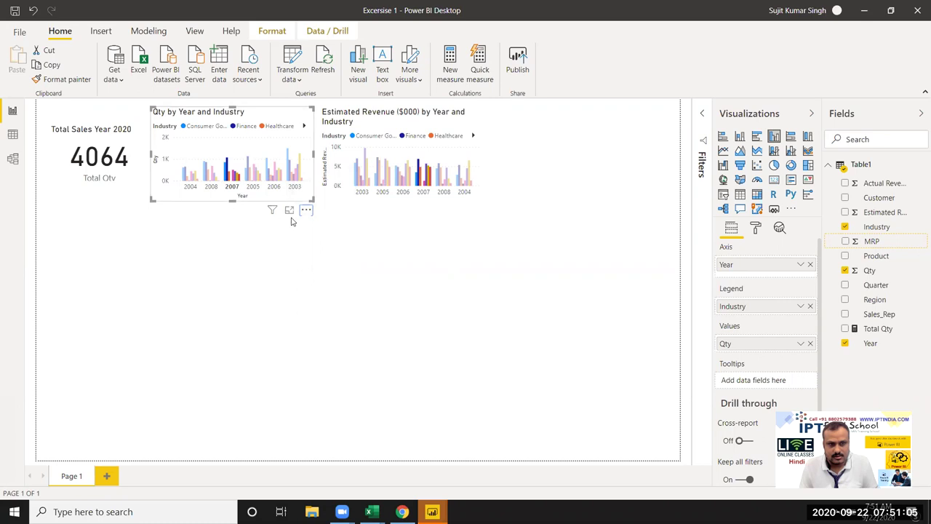
click(242, 190)
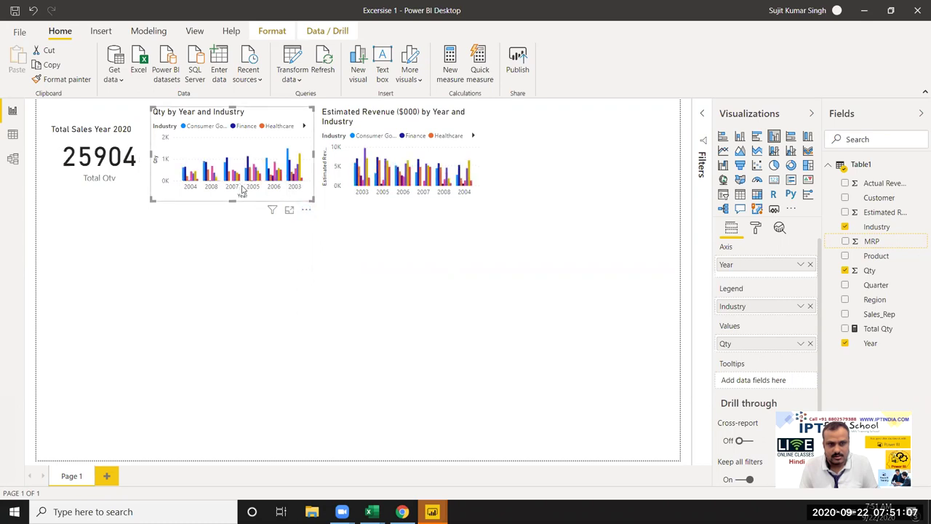
click(305, 210)
mouse_move(363, 309)
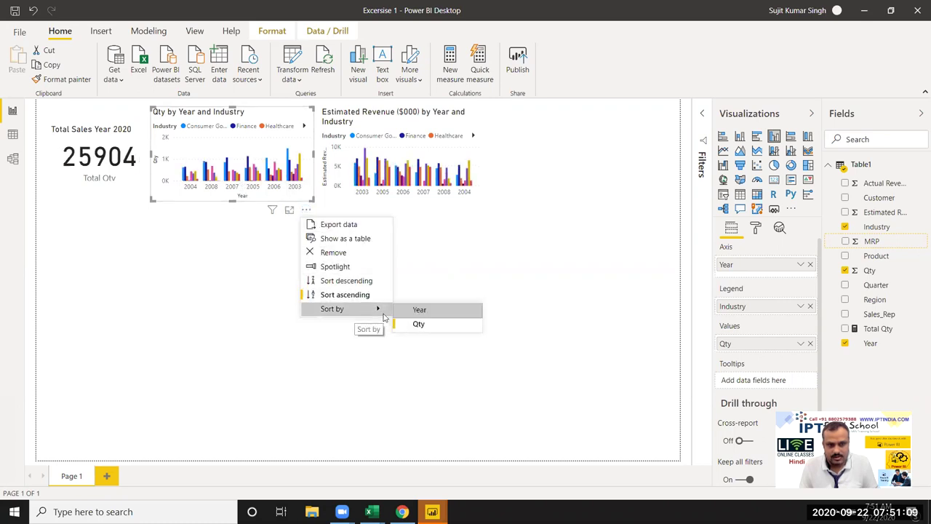
key(Escape)
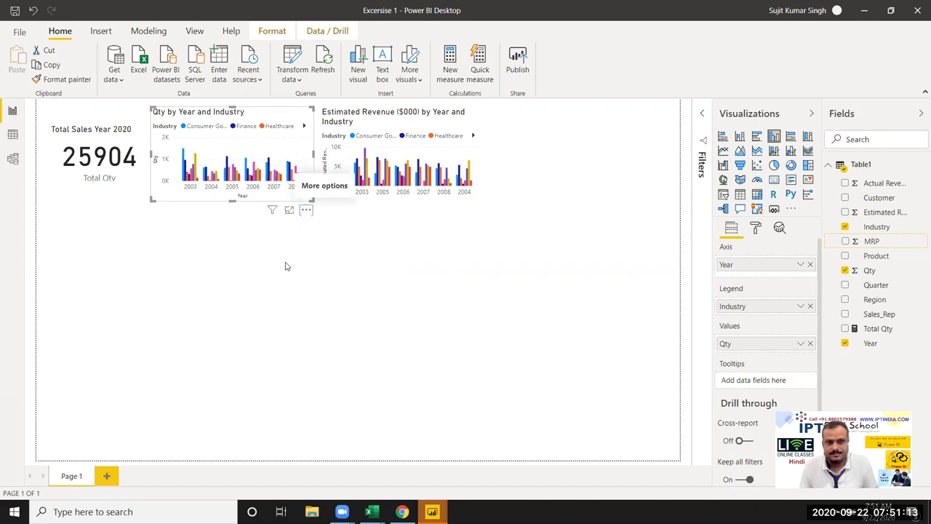
click(376, 298)
Sort the Estimated Revenue chart by Year descending, 2008 down to 2003.
mouse_move(463, 196)
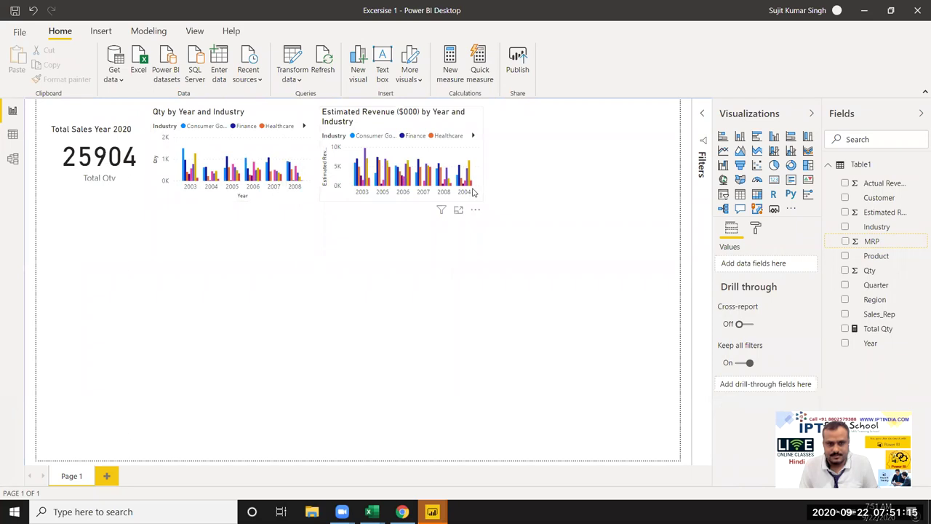
click(475, 209)
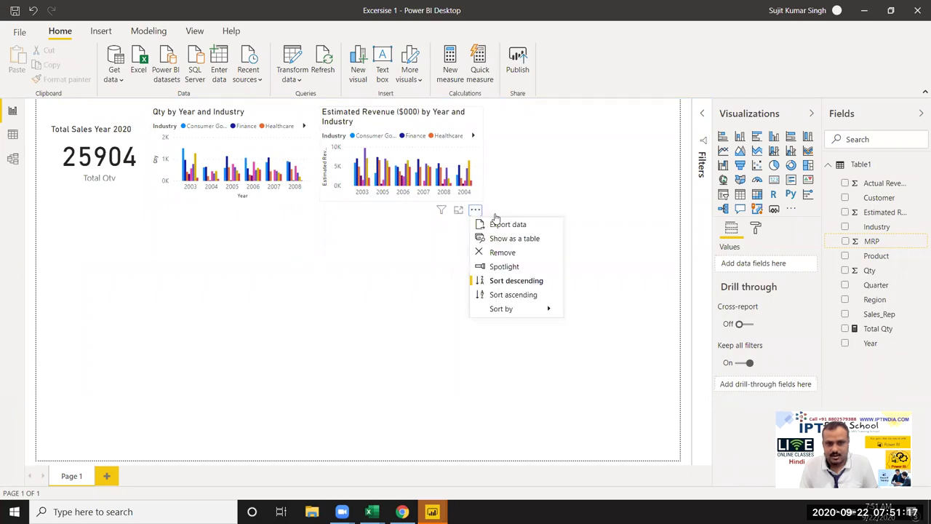
mouse_move(519, 311)
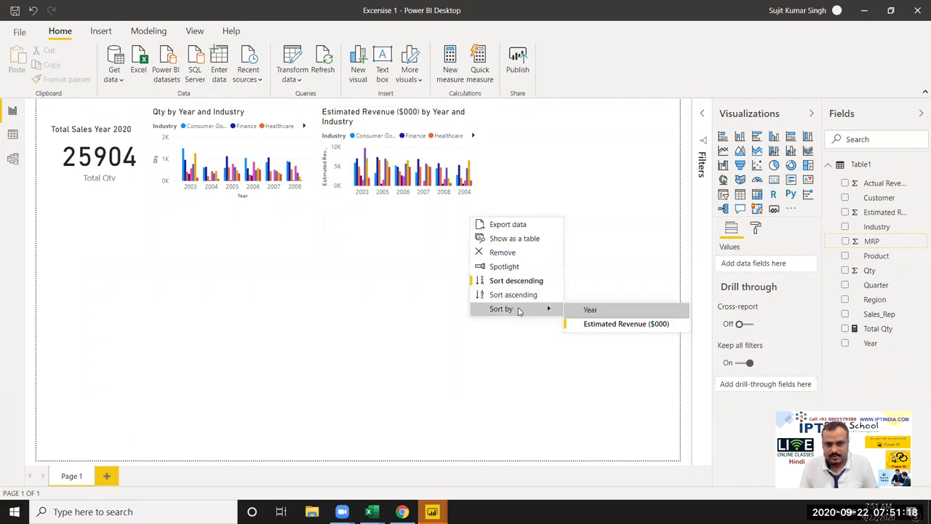
click(582, 314)
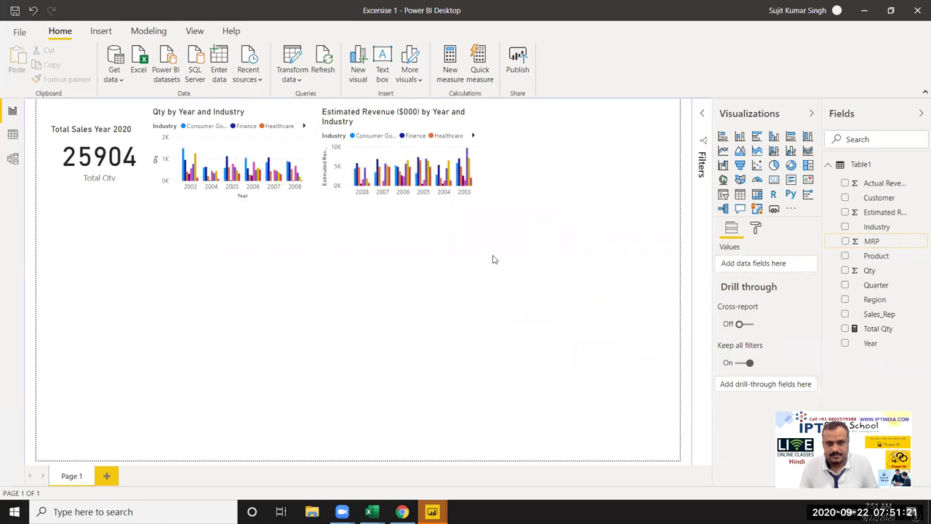
click(313, 162)
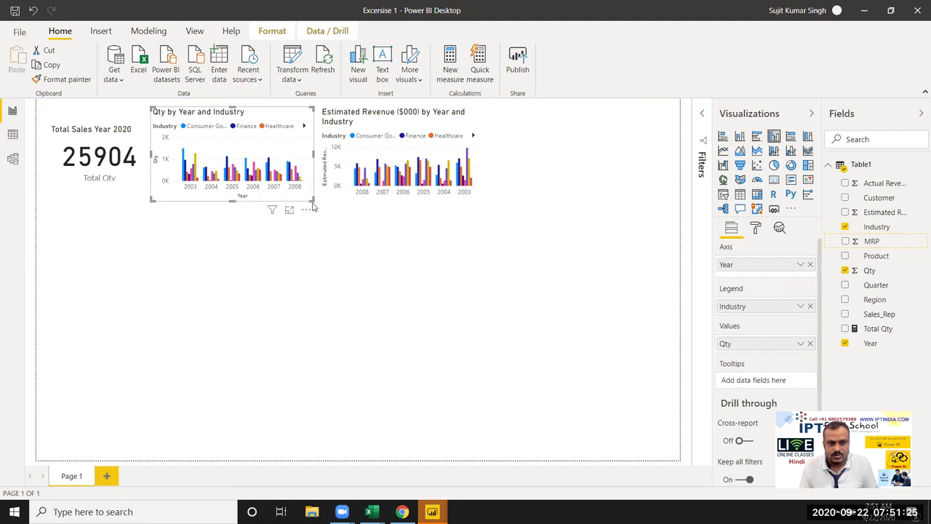
drag(311, 198, 295, 207)
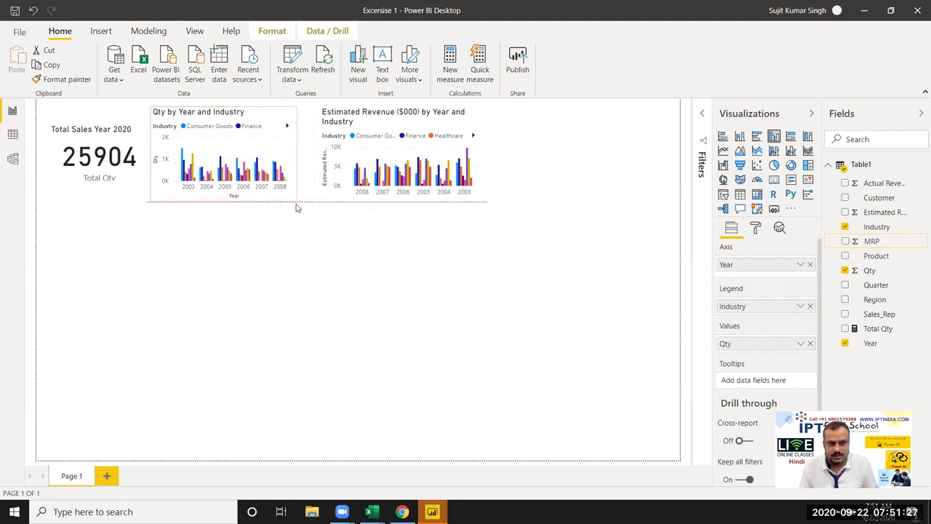
click(318, 200)
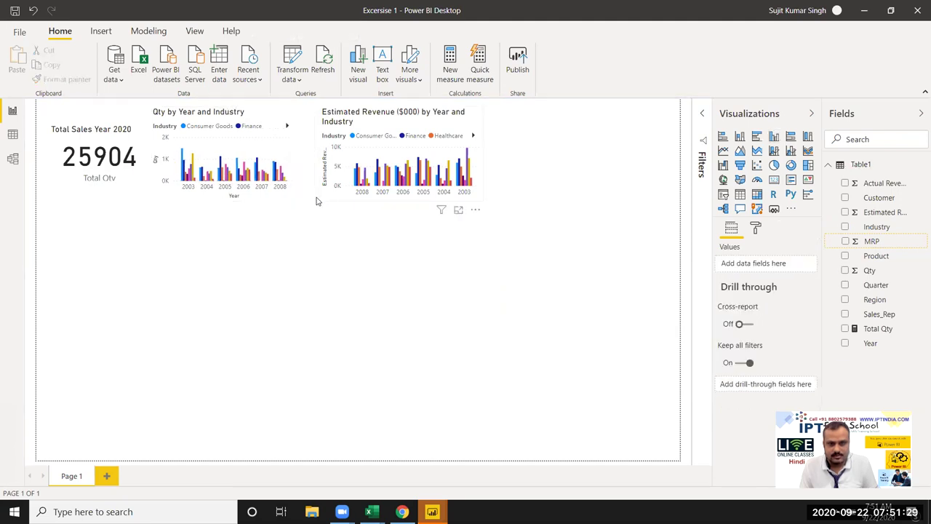
drag(324, 201, 307, 201)
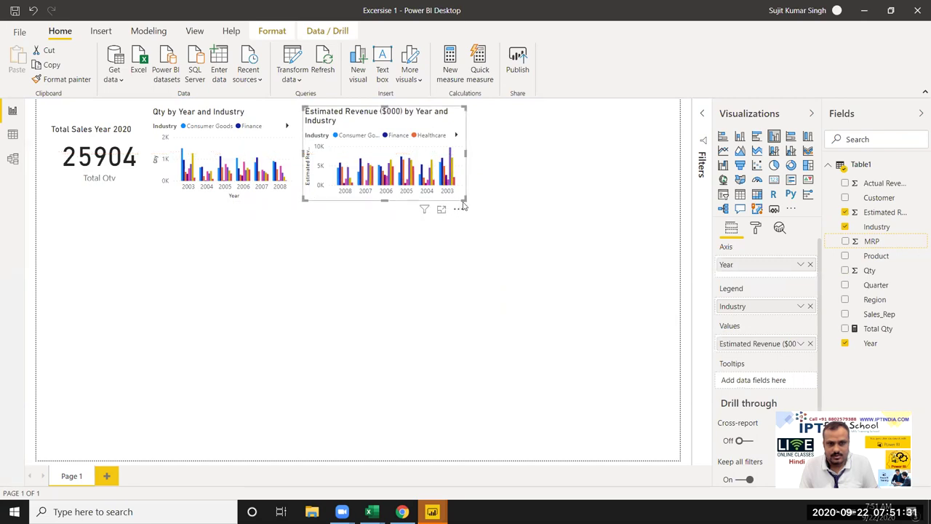
drag(464, 199, 448, 200)
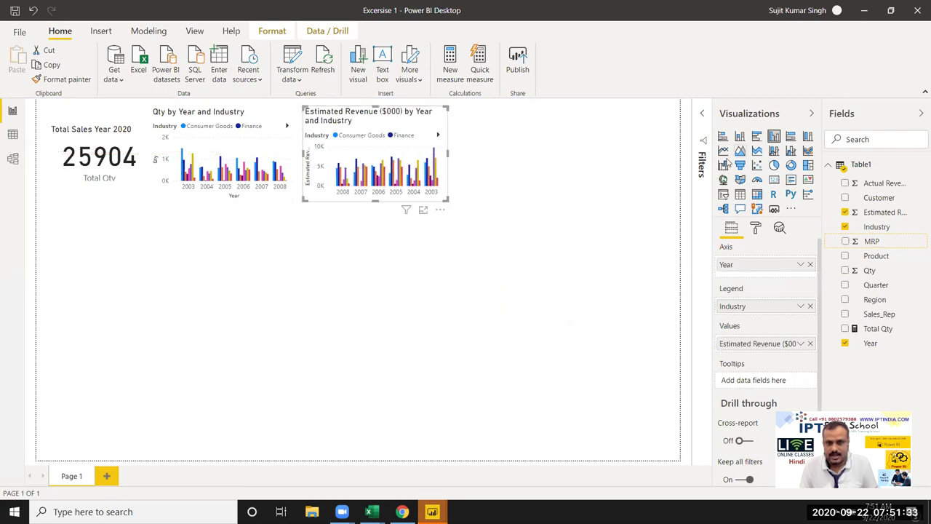
click(705, 113)
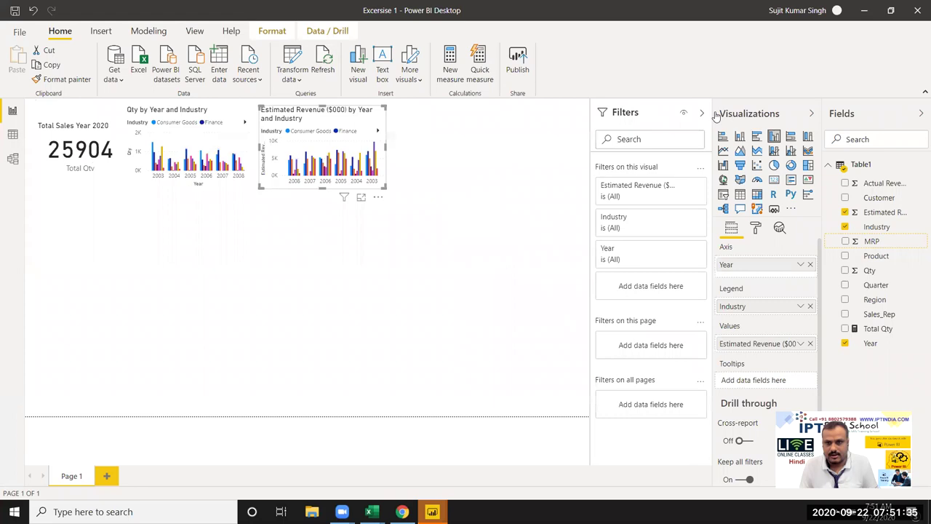
click(703, 116)
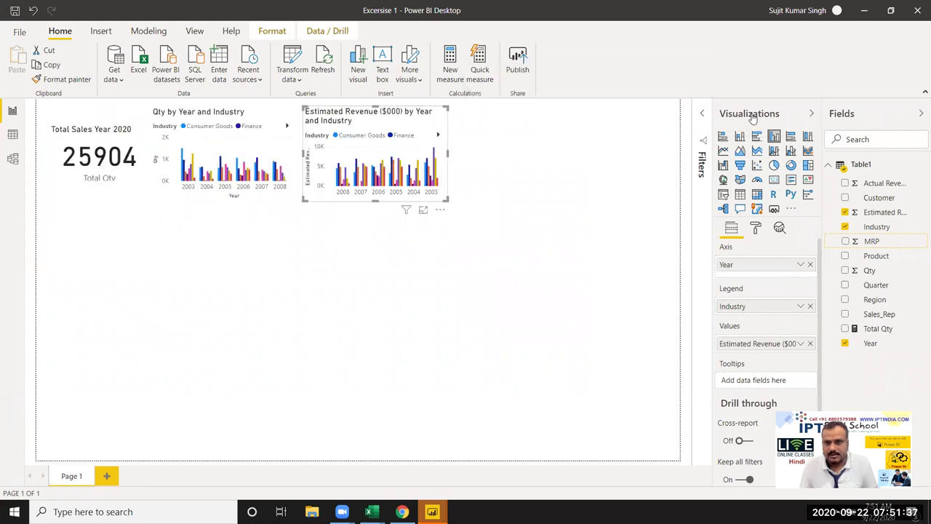
click(811, 113)
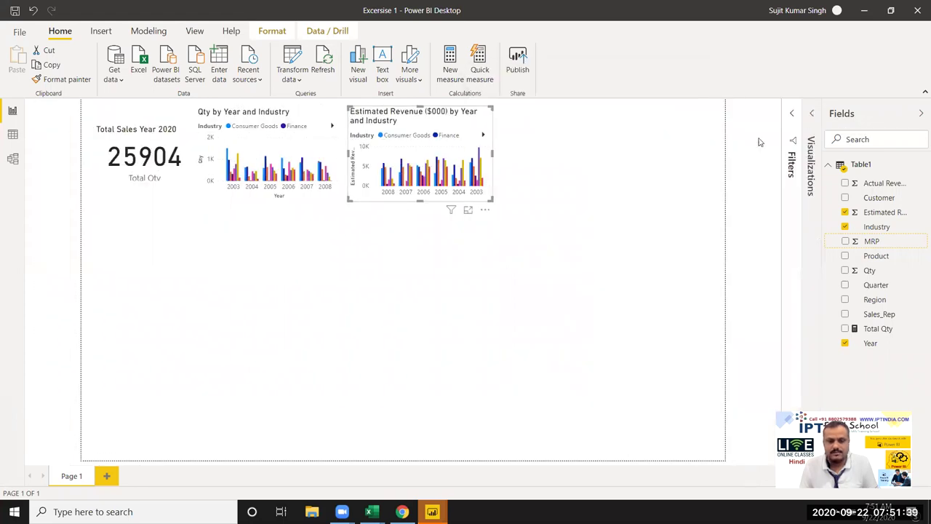
click(421, 270)
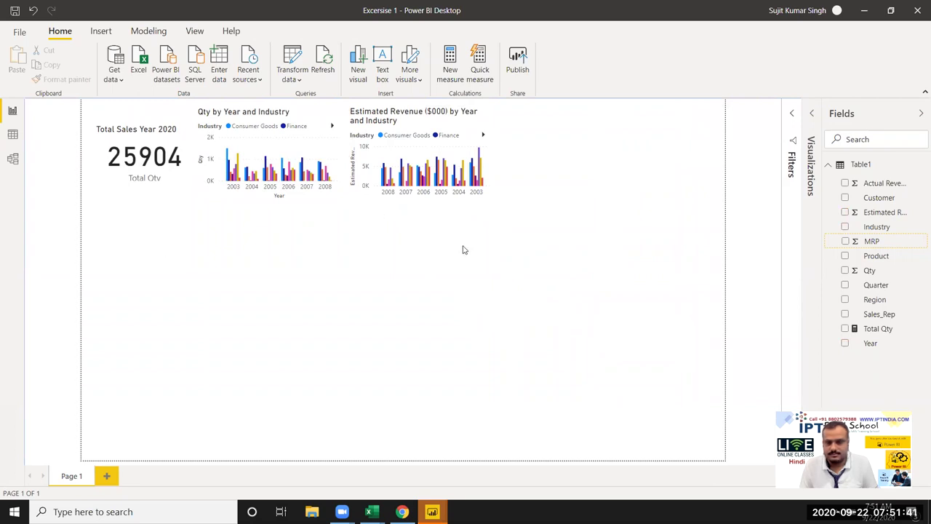
click(791, 127)
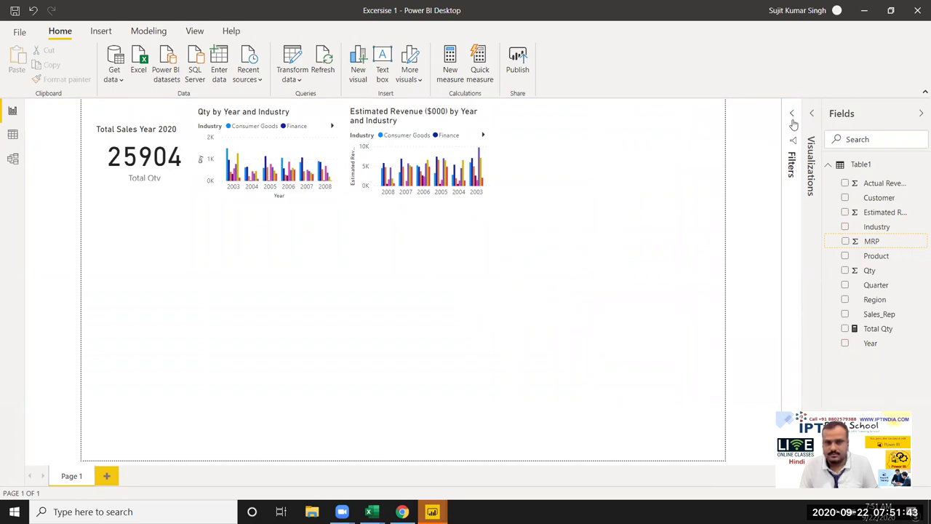
click(808, 123)
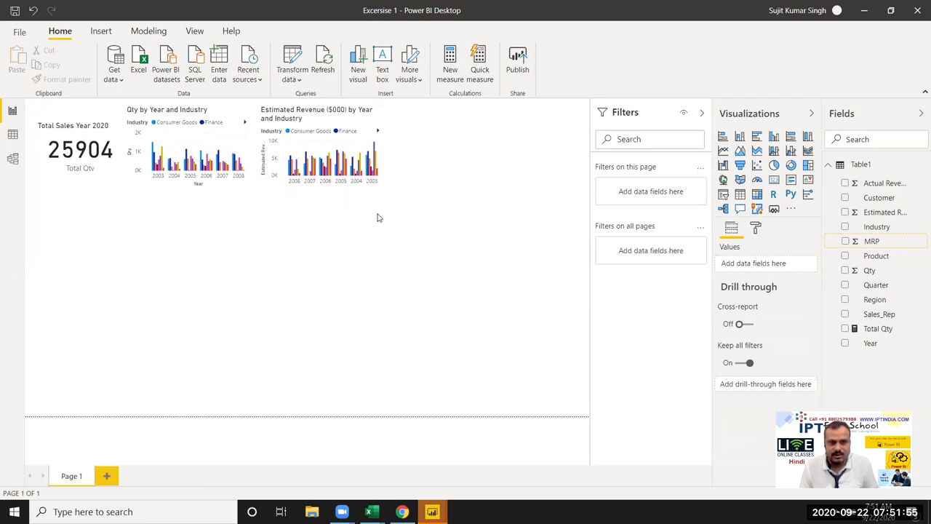
key(alt+Tab)
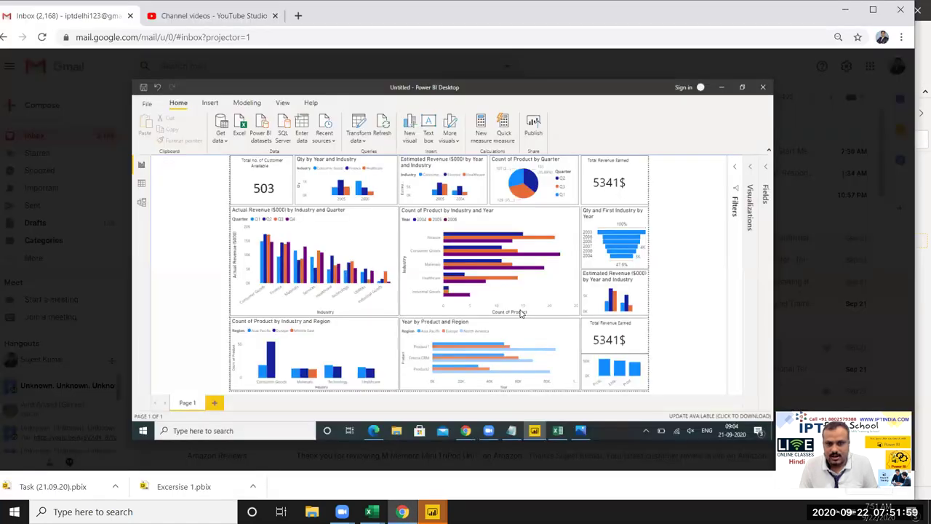
key(alt+Tab)
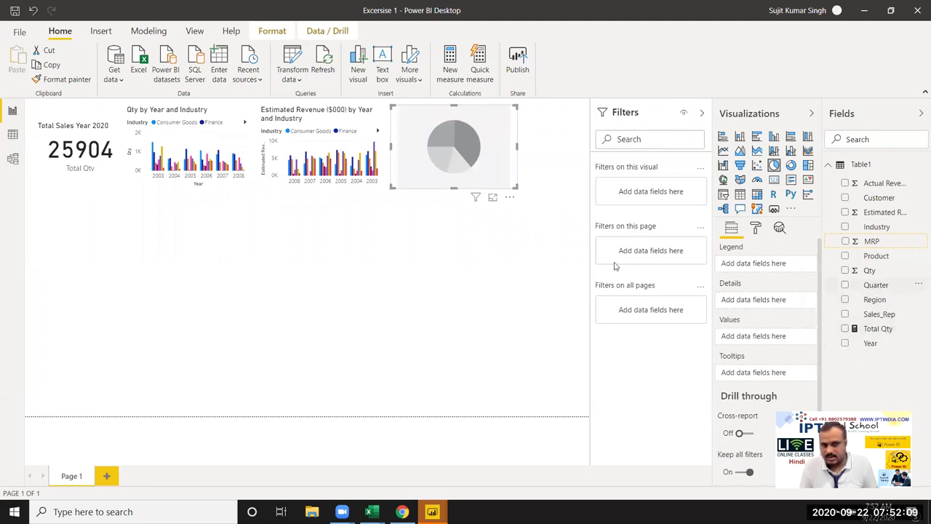
Set up the pie chart with Quarter as legend and Qty as values.
click(875, 284)
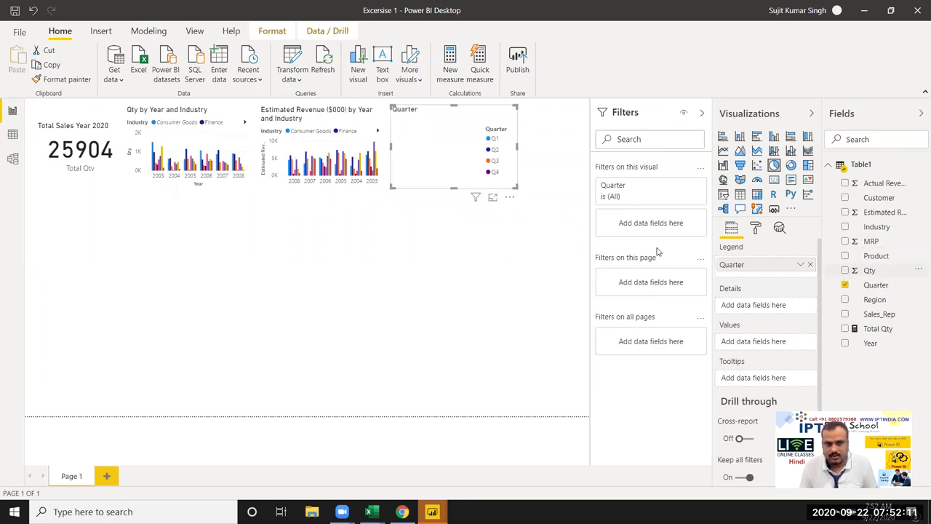
drag(657, 251, 444, 152)
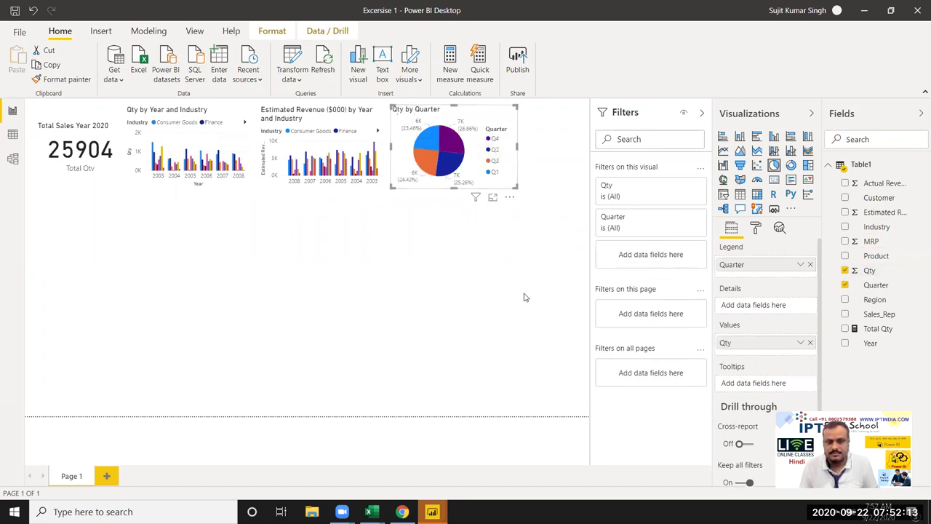
click(522, 232)
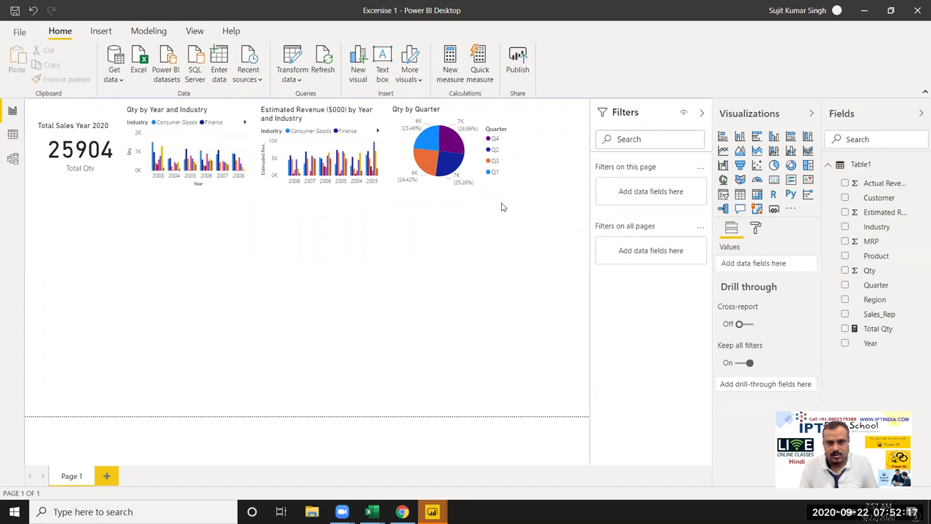
key(alt+Tab)
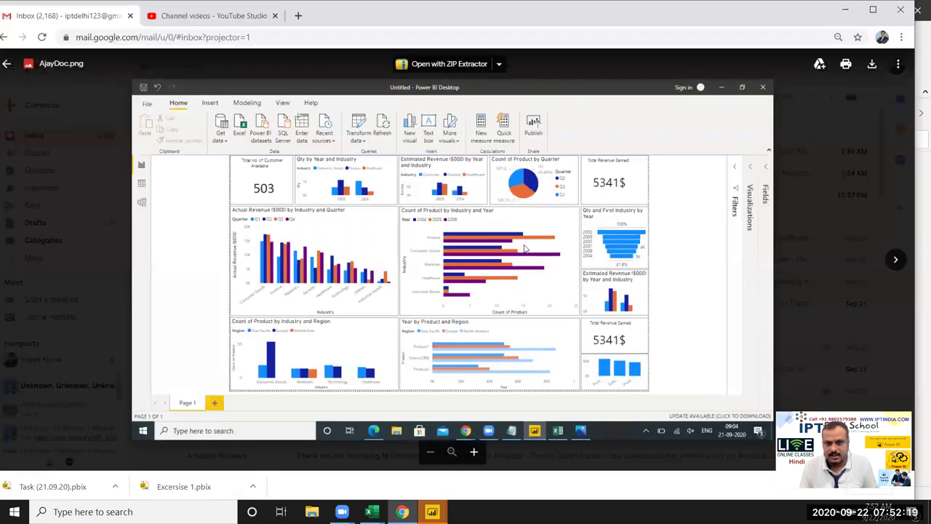
Compare against the reference dashboard image, then return to the Power BI report.
key(alt+Tab)
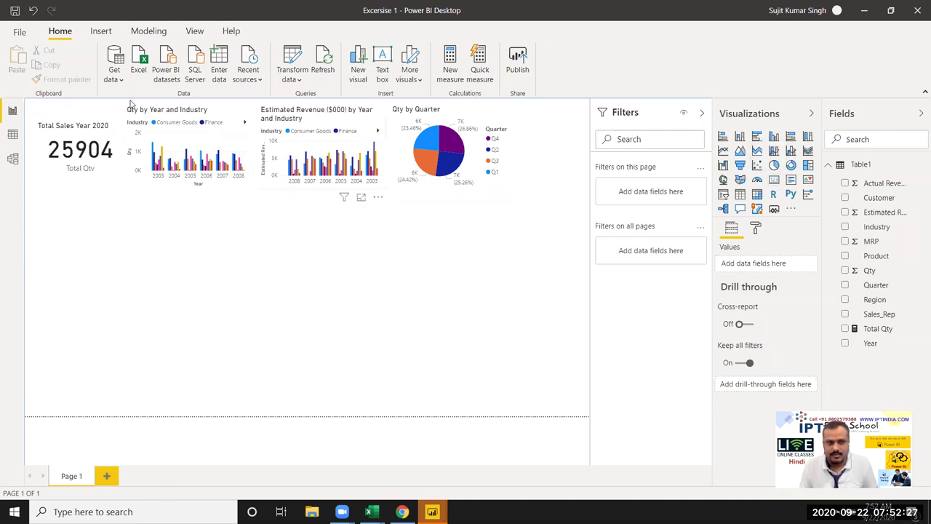
Create the measure Rev = SUM(Table1[Actual Revenue ($000)]).
click(449, 82)
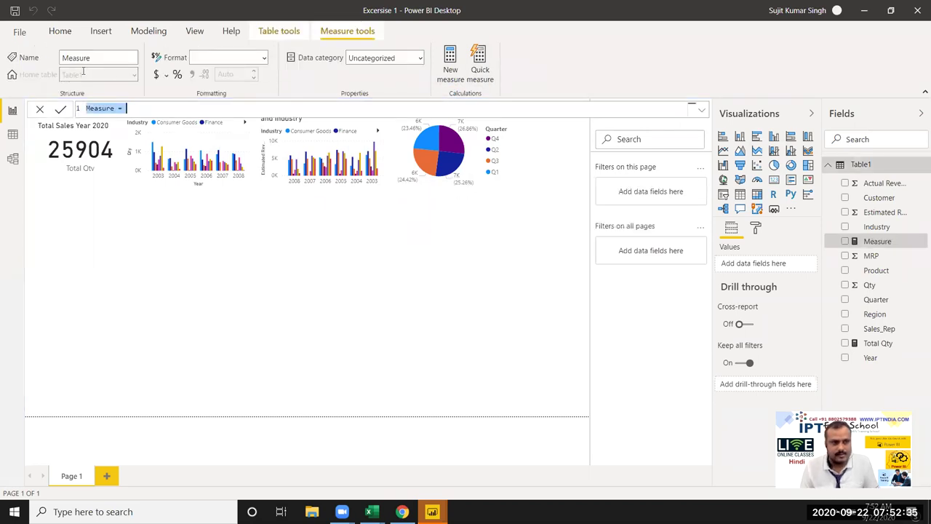
double_click(91, 109)
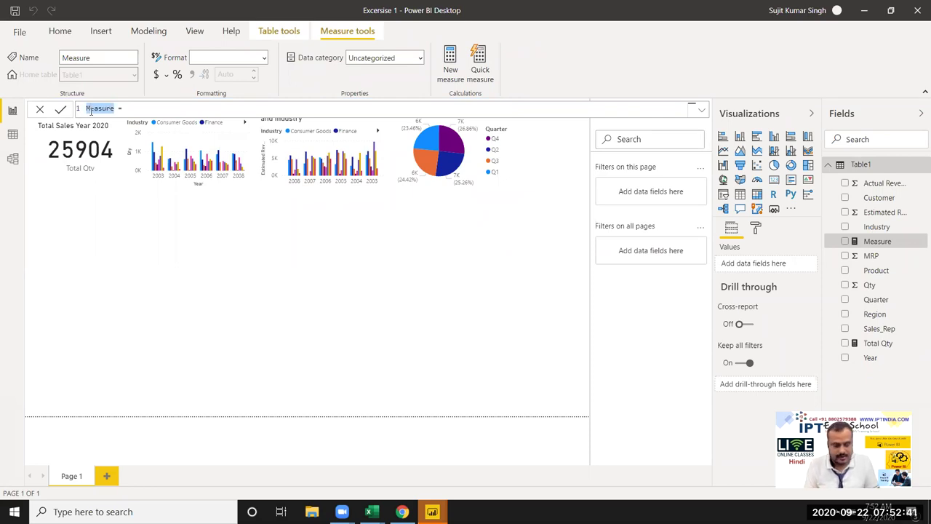
text(Rev)
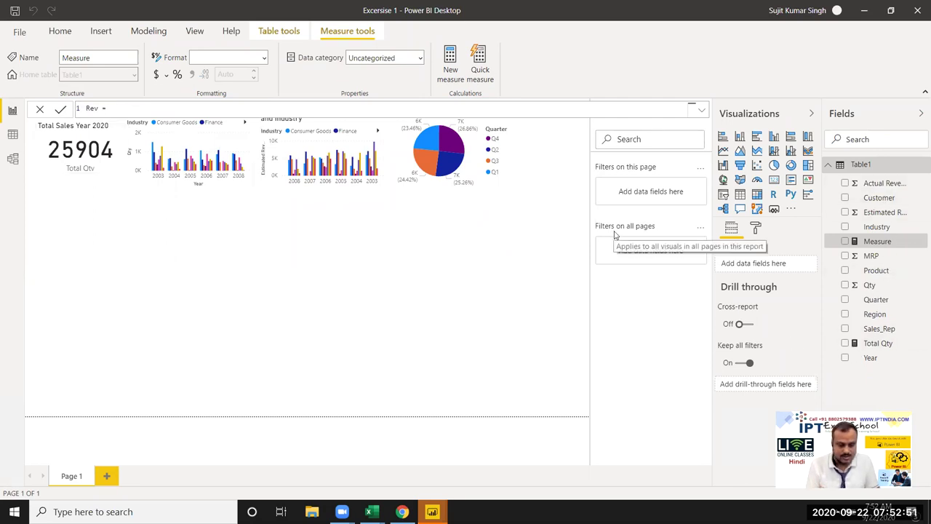
text(SUM()
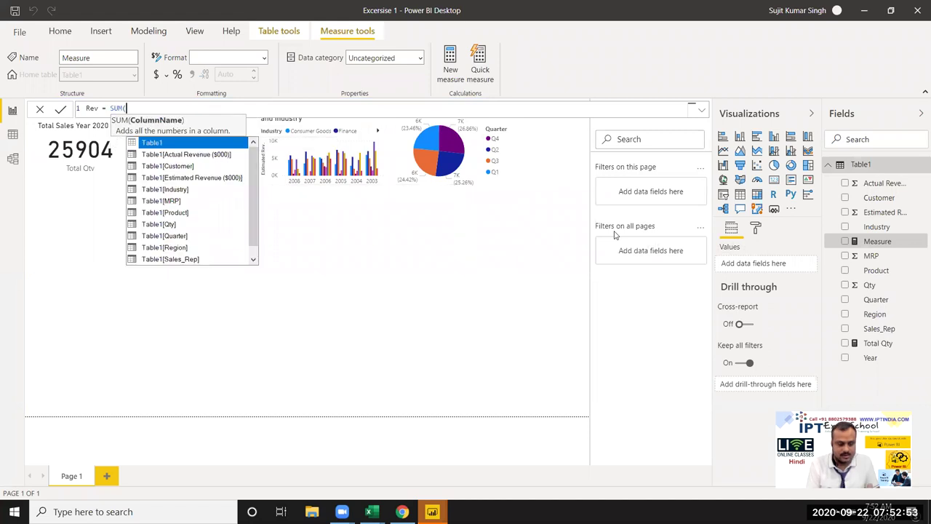
text(ac)
key(Tab)
text()])
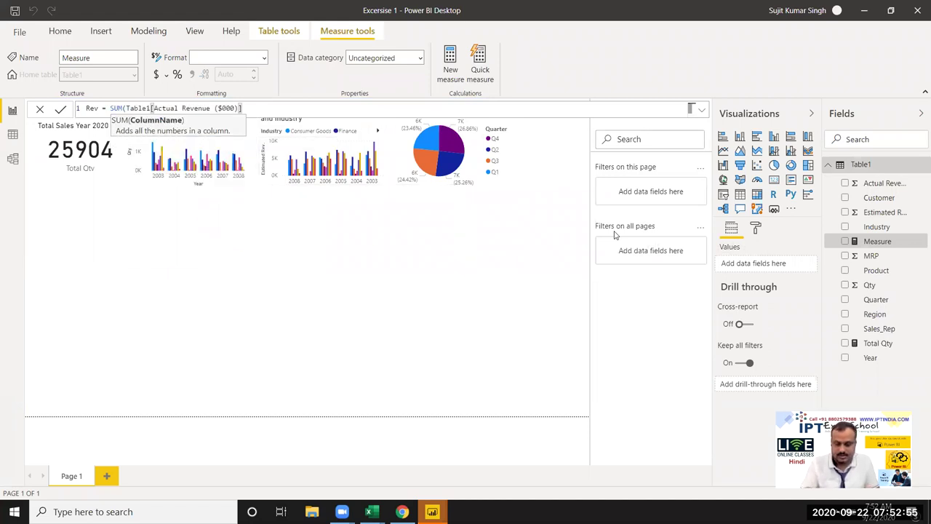
text())
key(Return)
Insert a card visual showing the Rev measure and widen it.
click(774, 183)
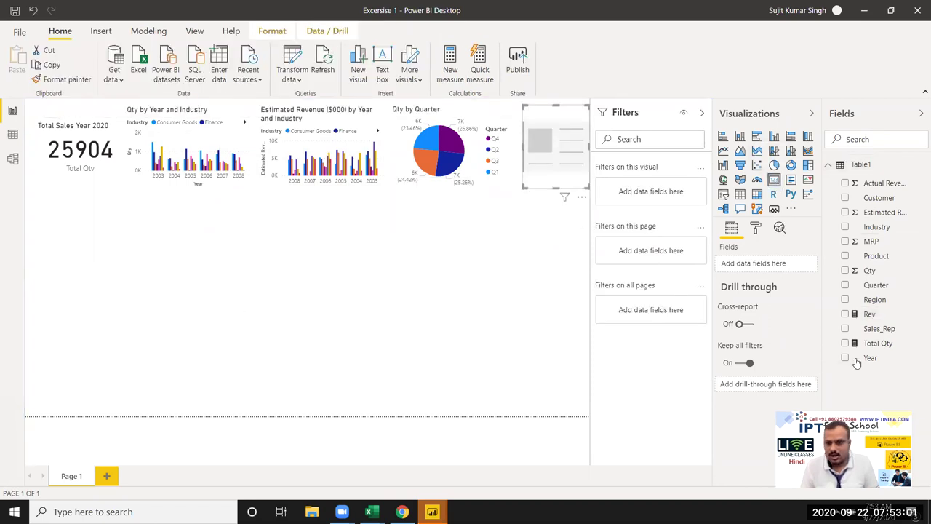
drag(876, 318, 565, 160)
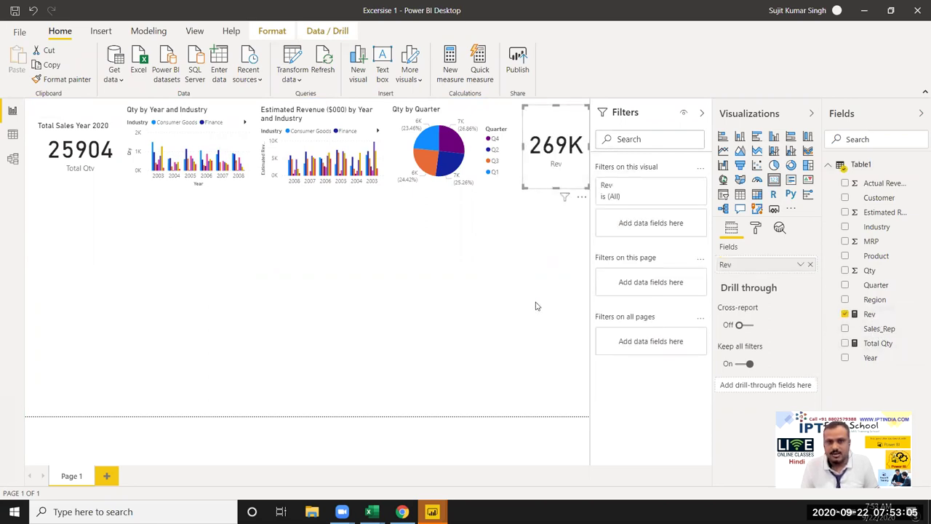
drag(523, 187, 509, 187)
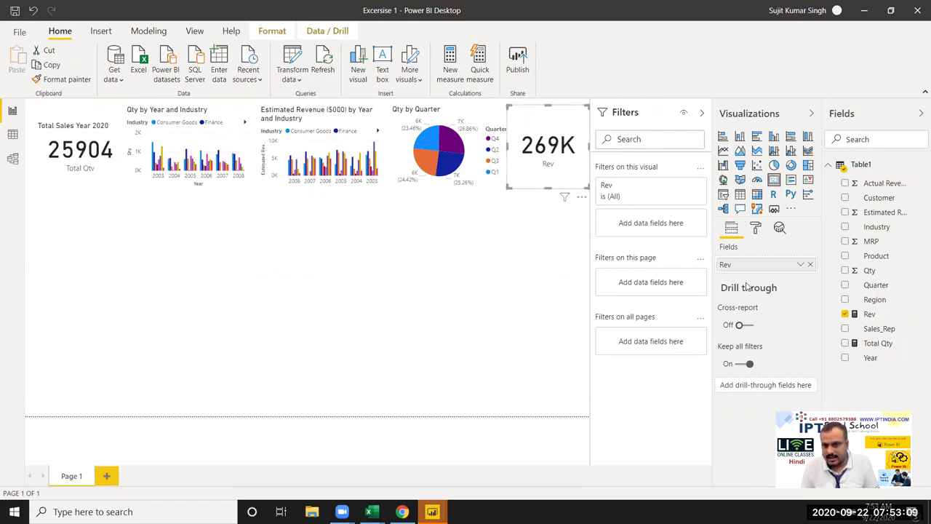
Set the card's data label display units to None and text size to 42 pt.
click(757, 229)
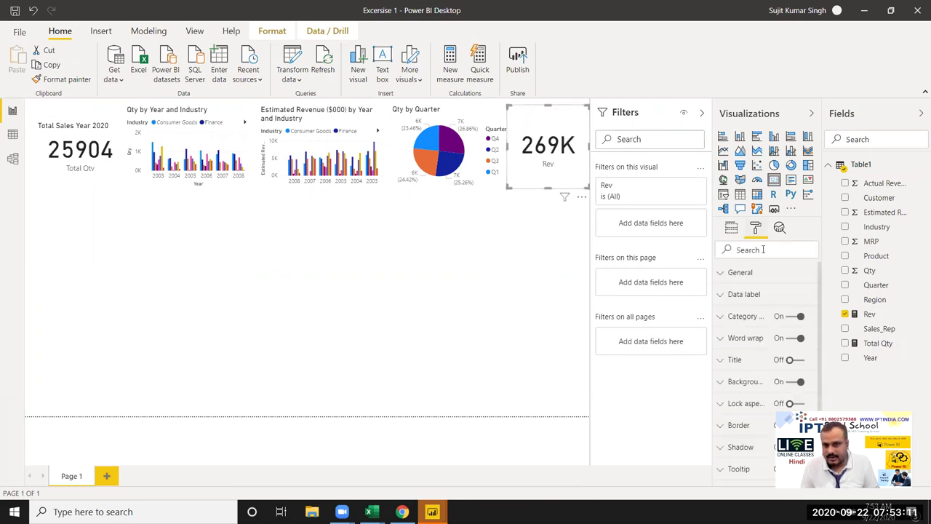
click(754, 297)
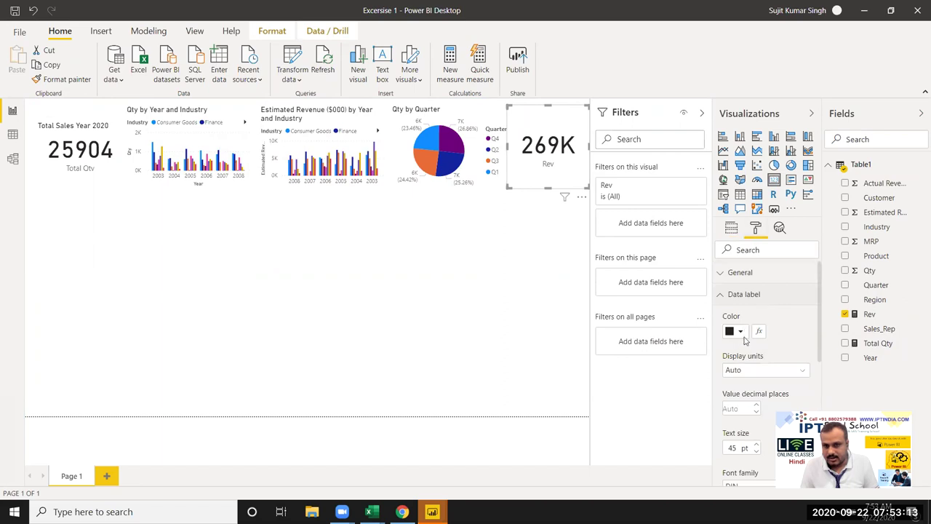
click(745, 370)
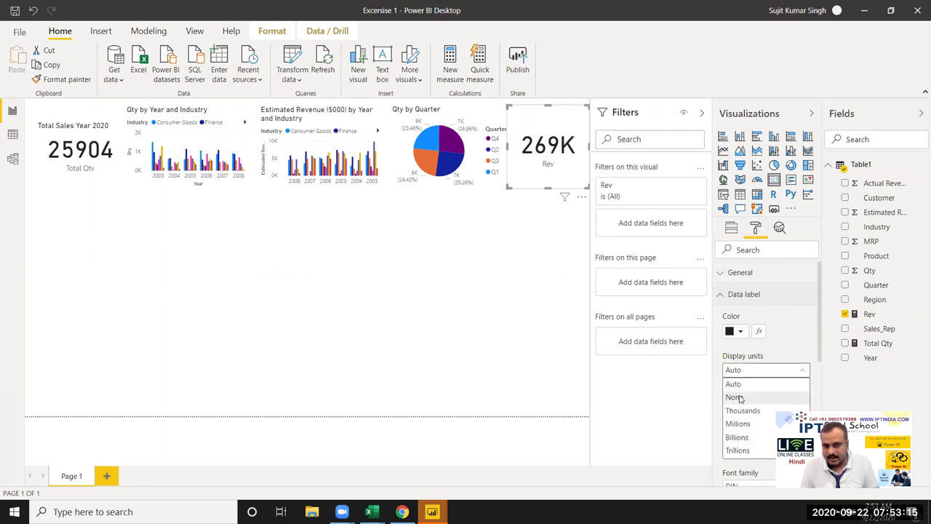
click(736, 397)
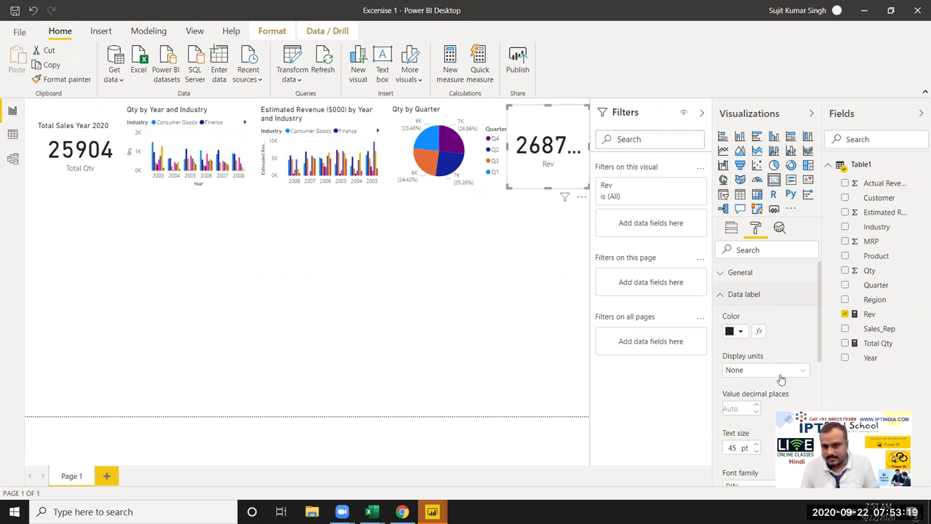
scroll(758, 386, down, 3)
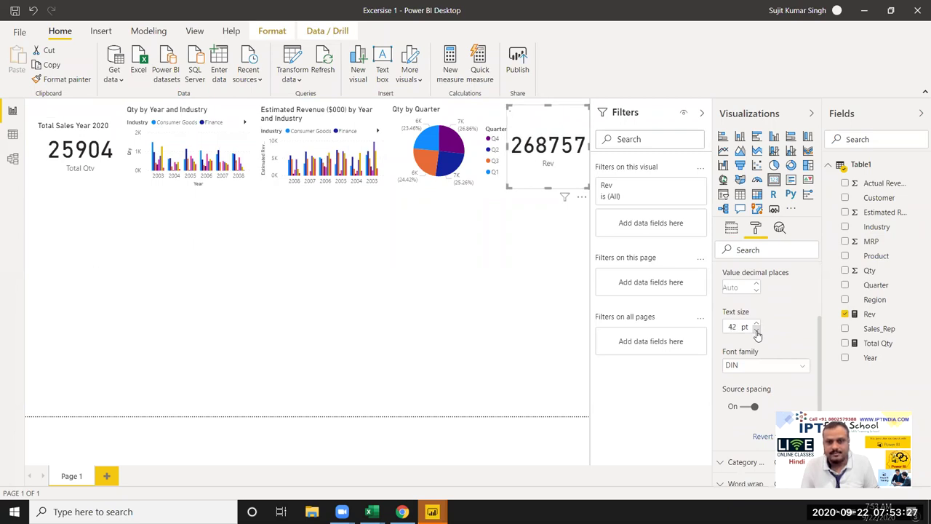
click(409, 302)
key(alt+Tab)
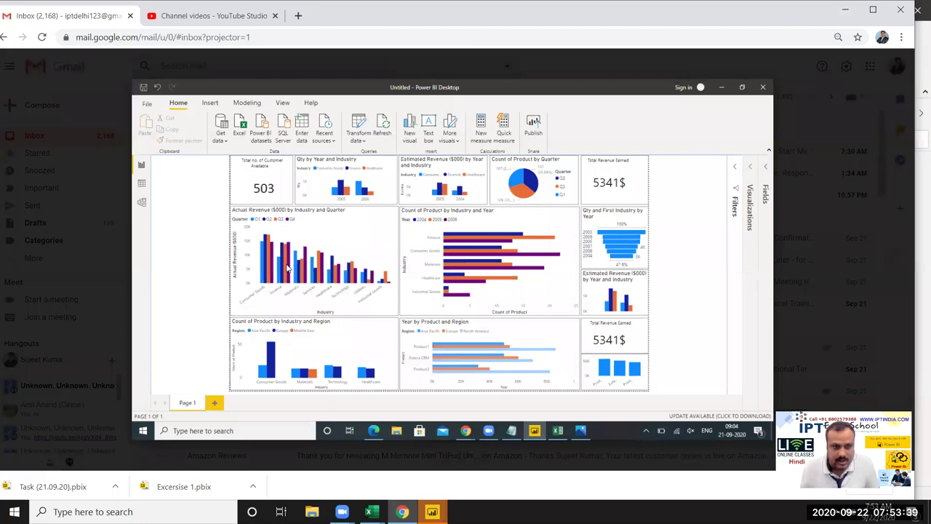
key(alt+Tab)
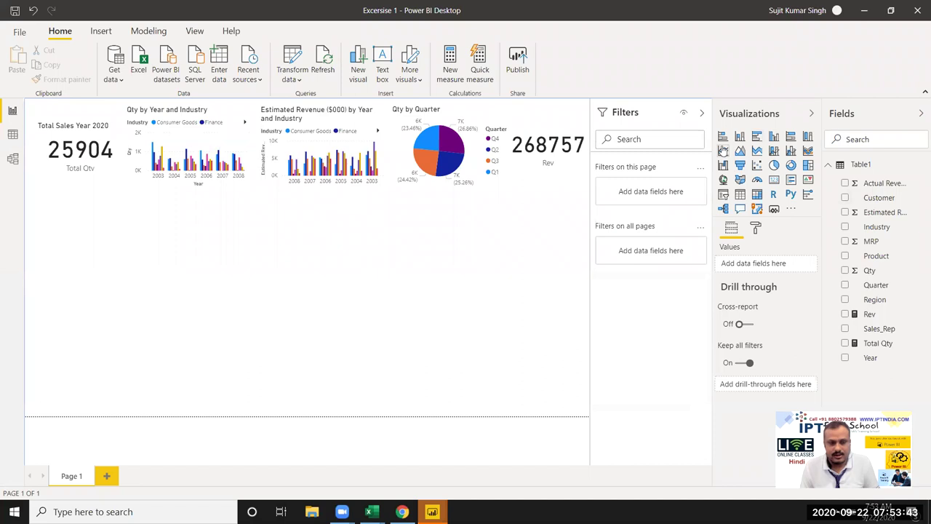
Insert a clustered column chart below the Total Sales Year 2020 card and resize it.
key(alt+Tab)
key(alt+Tab)
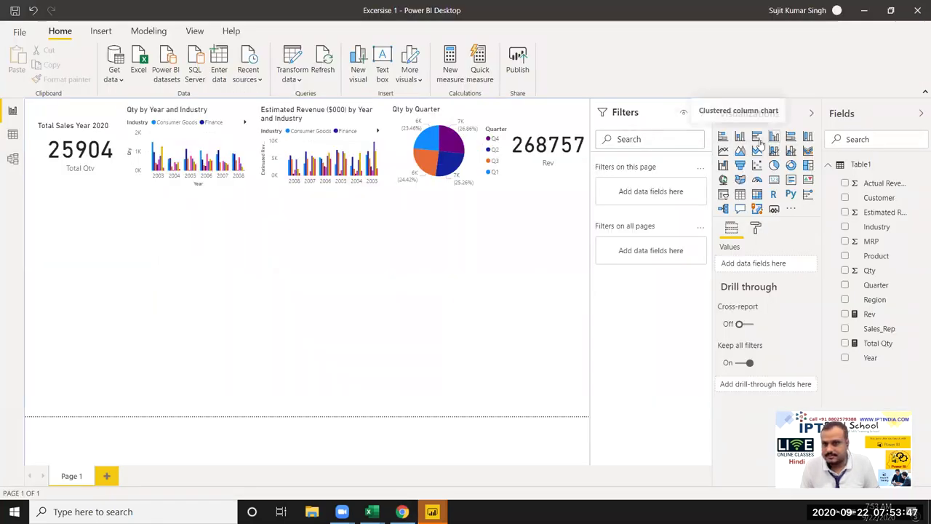
click(775, 138)
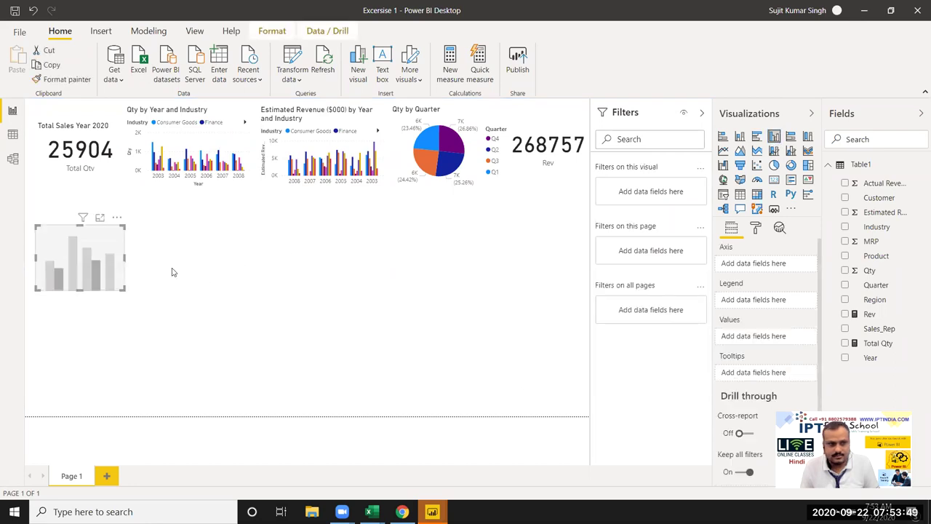
drag(52, 226, 47, 192)
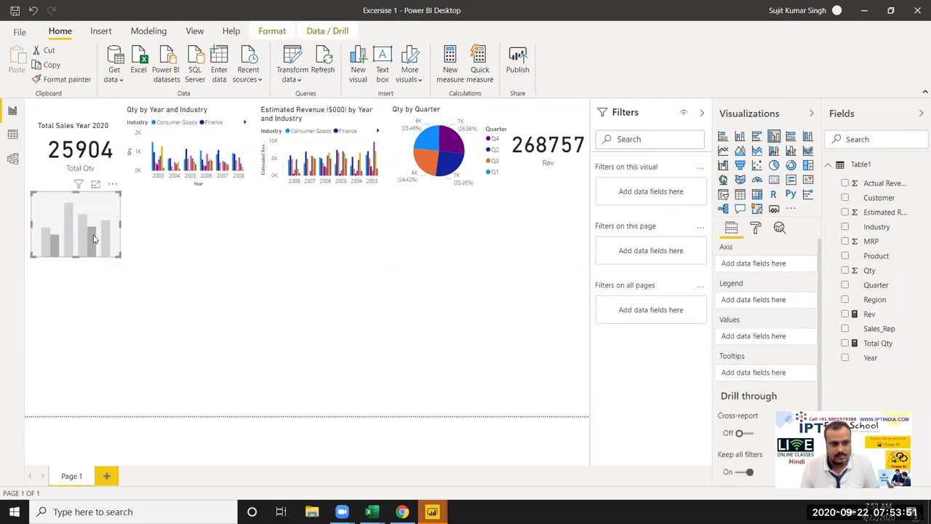
mouse_move(125, 289)
mouse_down()
mouse_move(174, 294)
mouse_move(189, 308)
mouse_up()
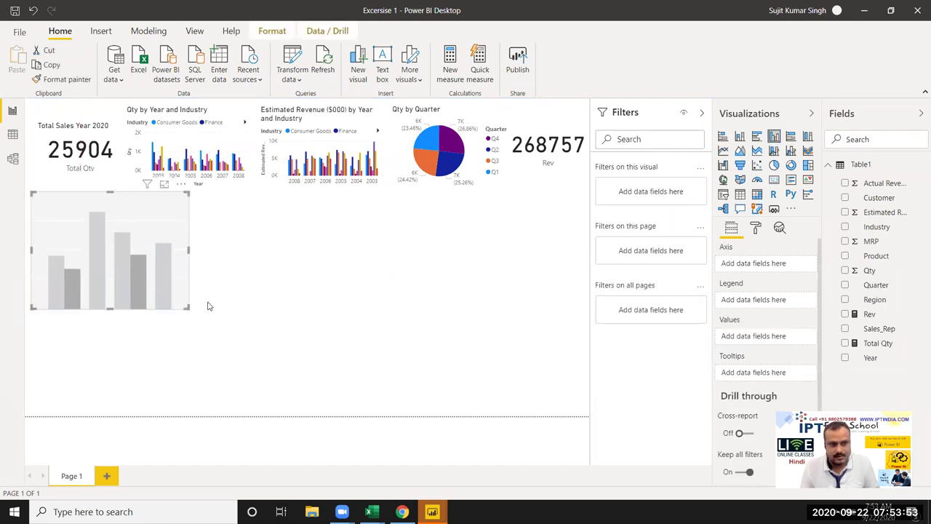
drag(189, 251, 237, 263)
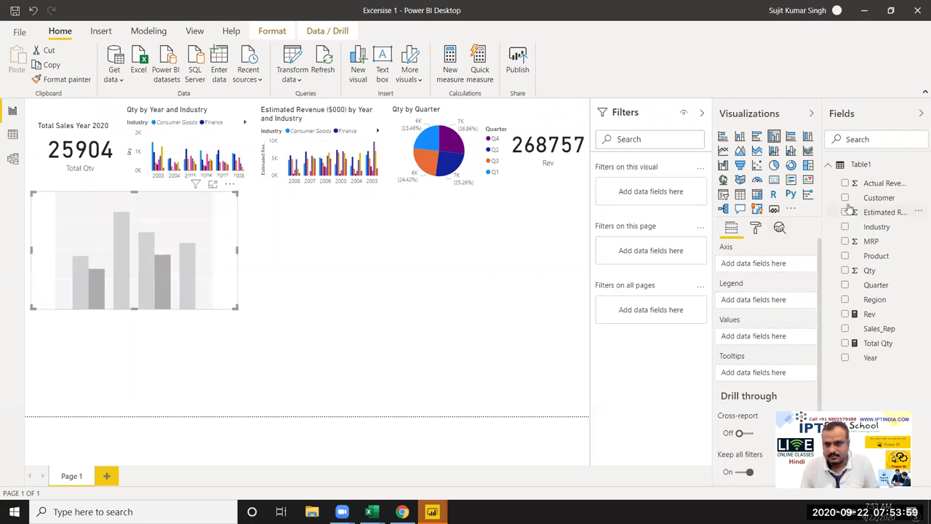
Plot Qty by Quarter, split by Industry, in the new column chart.
click(869, 285)
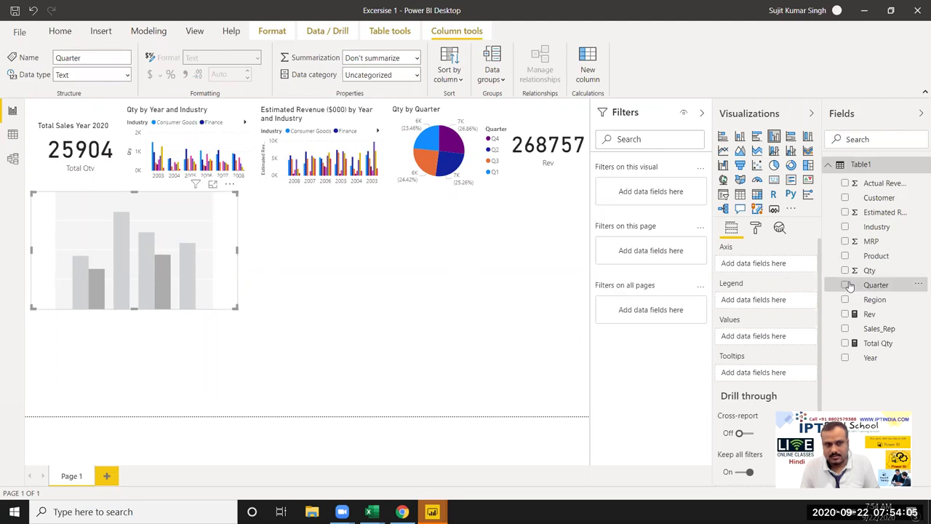
click(844, 286)
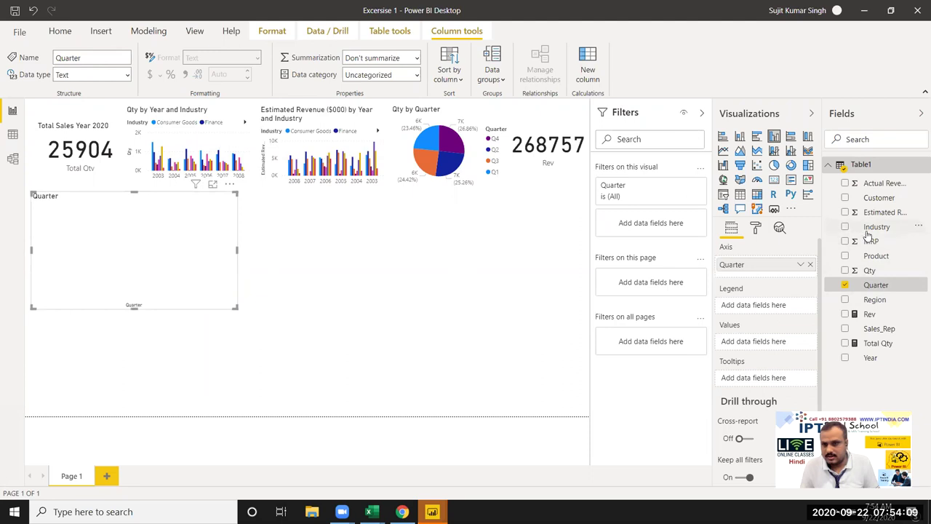
click(842, 269)
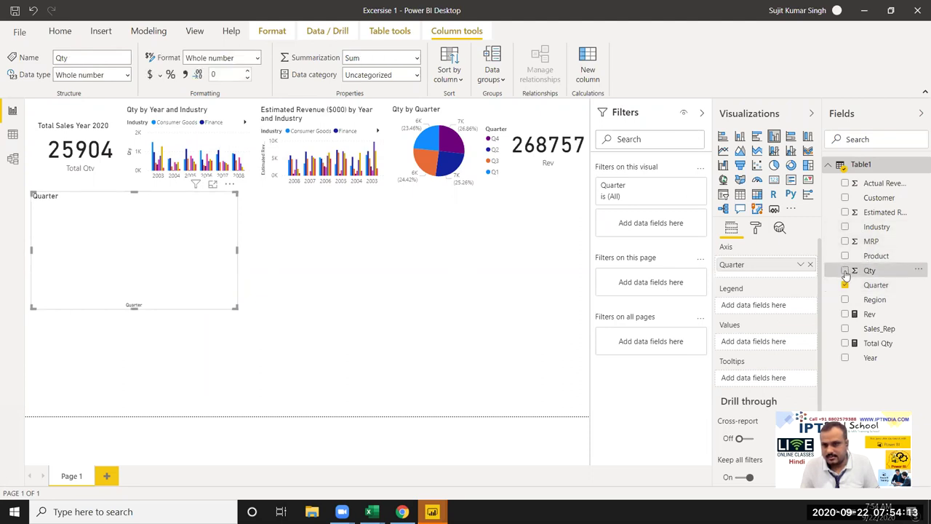
click(844, 270)
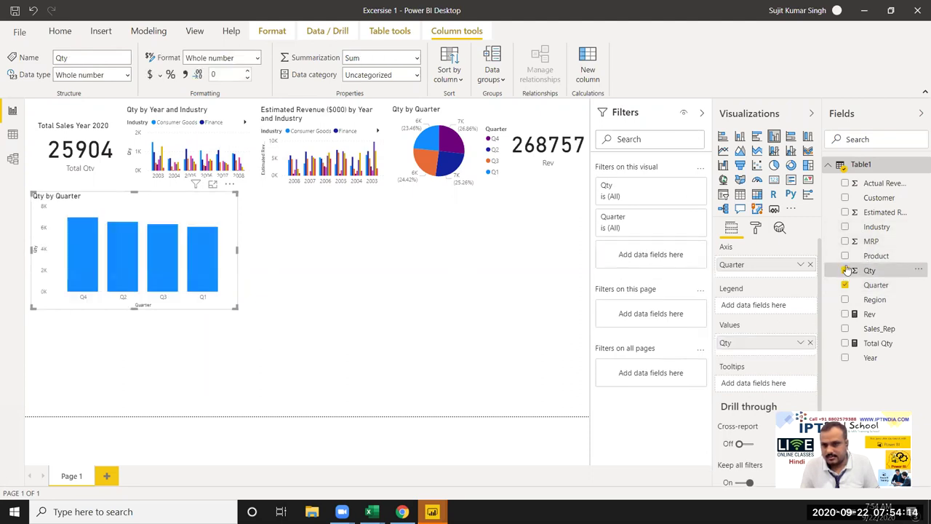
click(845, 227)
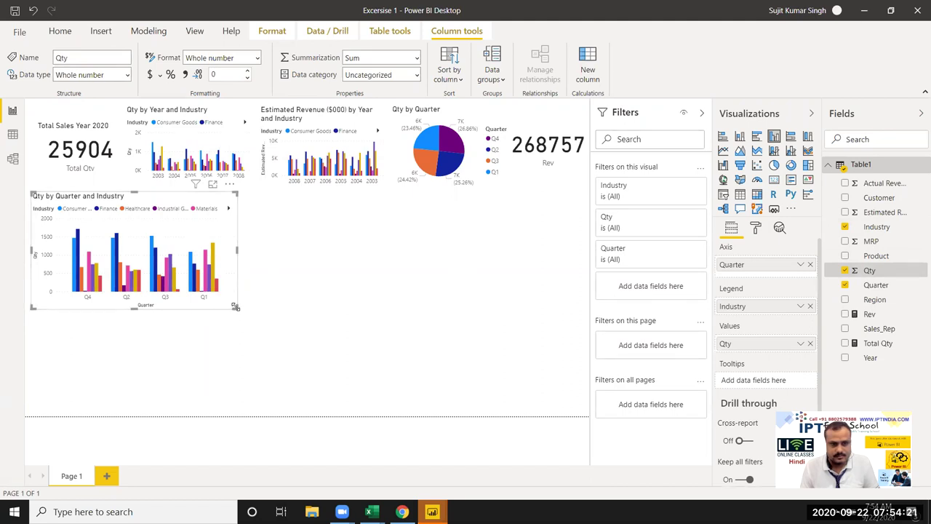
key(alt+Tab)
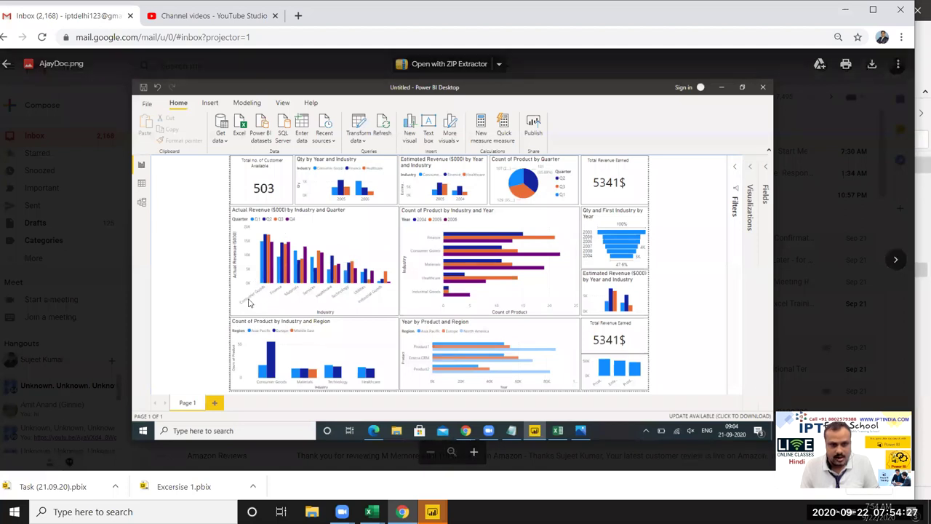
key(alt+Tab)
key(alt+Tab)
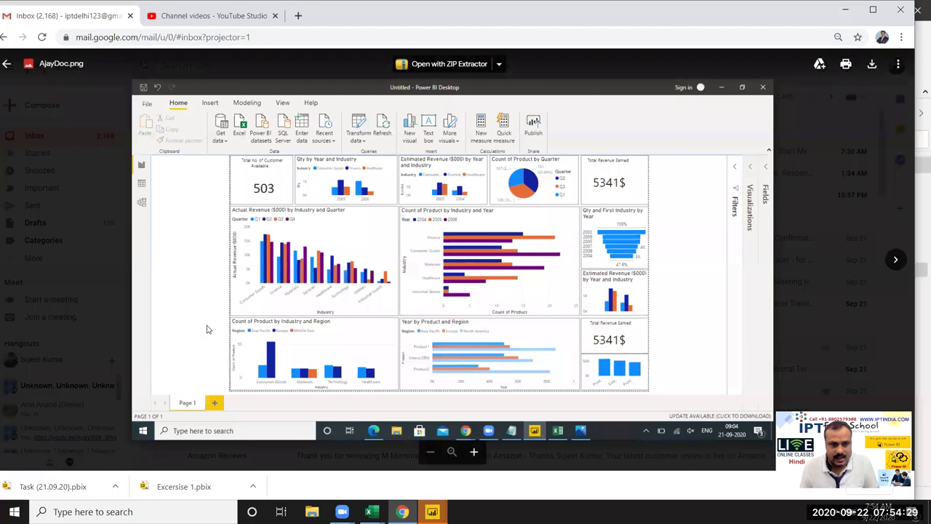
key(alt+Tab)
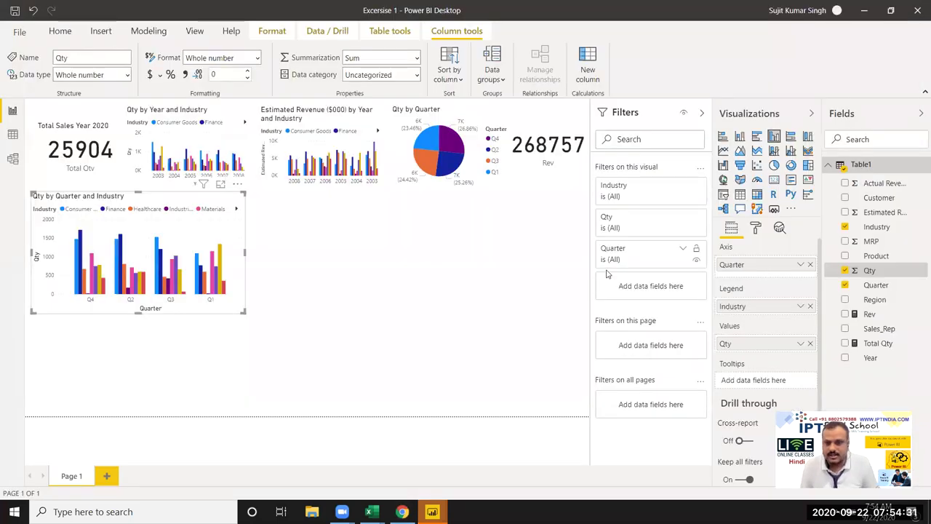
Move Industry to the axis and Quarter to the legend, giving Qty by Industry and Quarter.
mouse_move(762, 309)
mouse_down()
mouse_move(763, 277)
mouse_move(755, 327)
mouse_up()
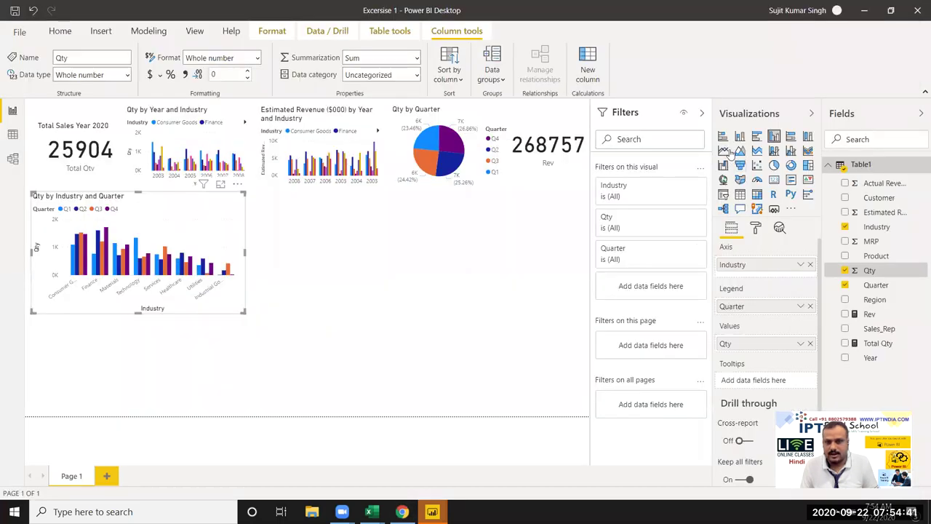
click(397, 243)
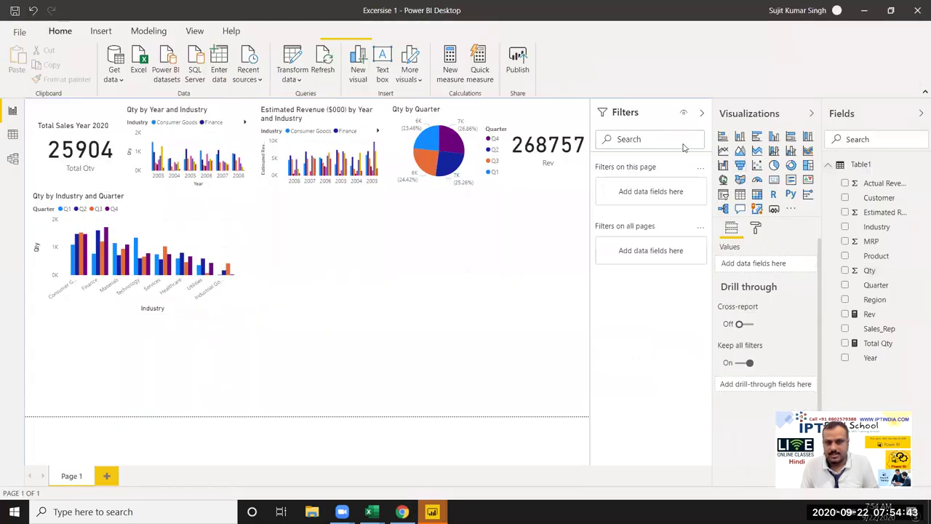
click(722, 137)
Position and enlarge the new bar chart beside the industry column chart.
drag(329, 334, 371, 253)
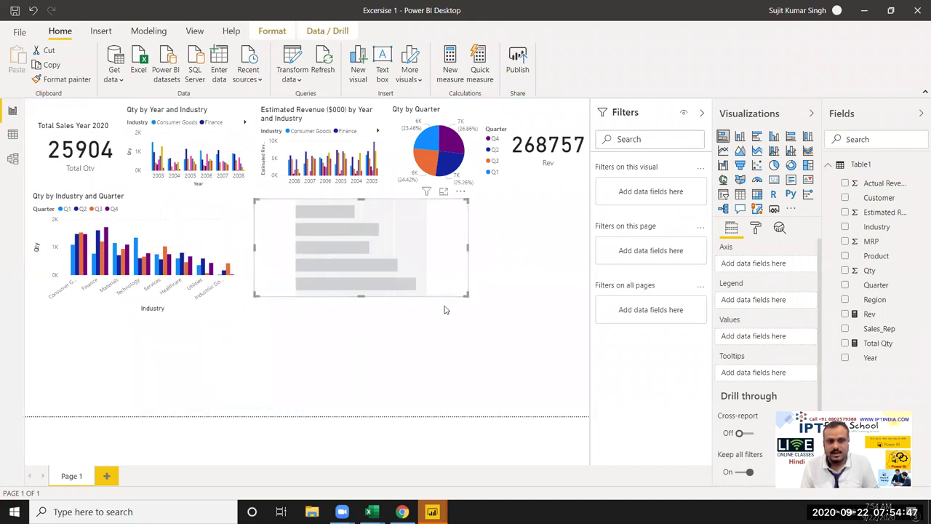
drag(466, 293, 477, 312)
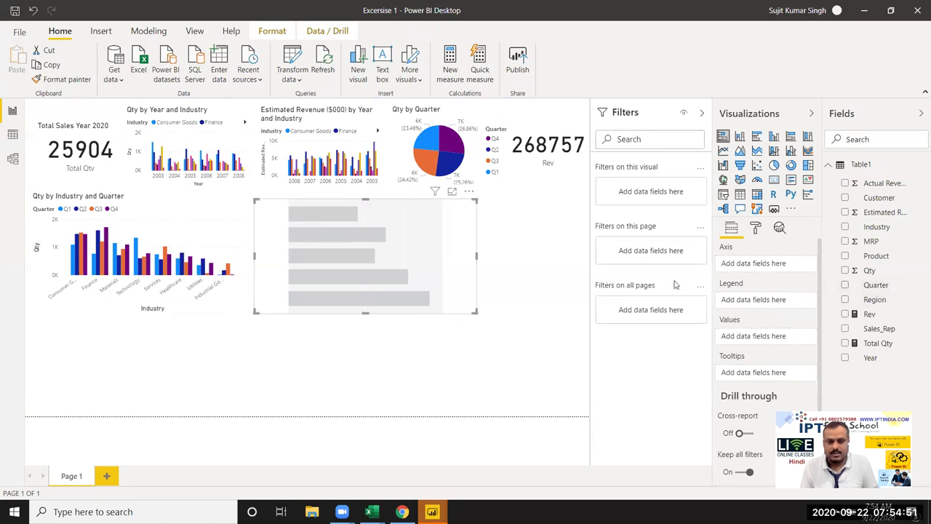
key(alt+Tab)
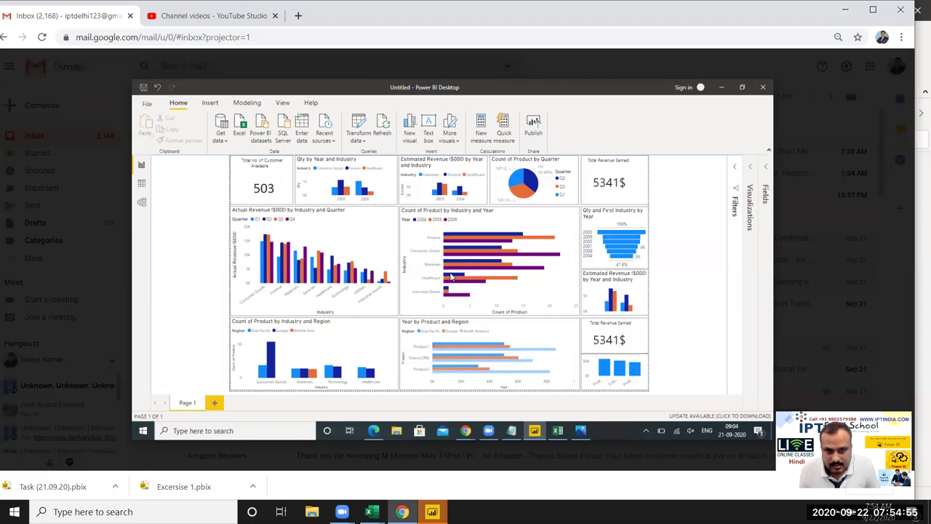
key(alt+Tab)
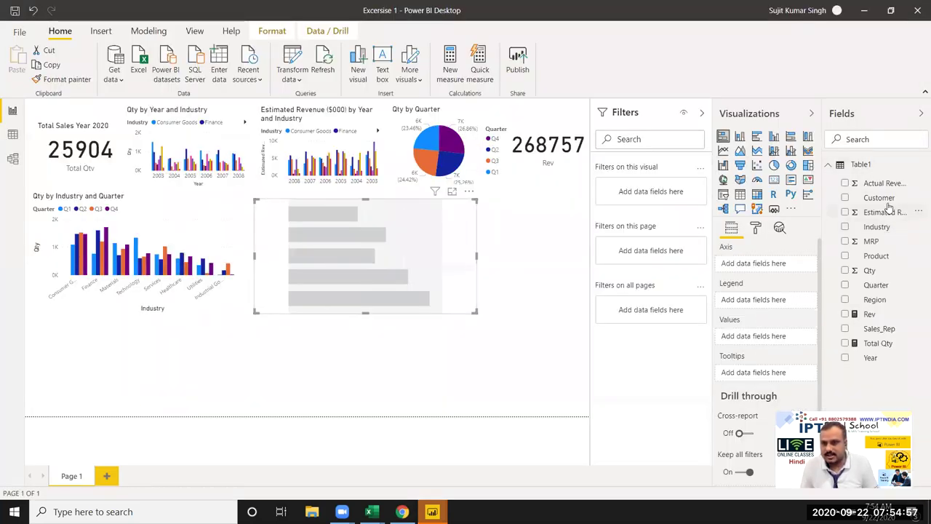
Plot Qty by Customer with Quarter as legend, make it taller, and test a funnel view.
drag(888, 199, 389, 247)
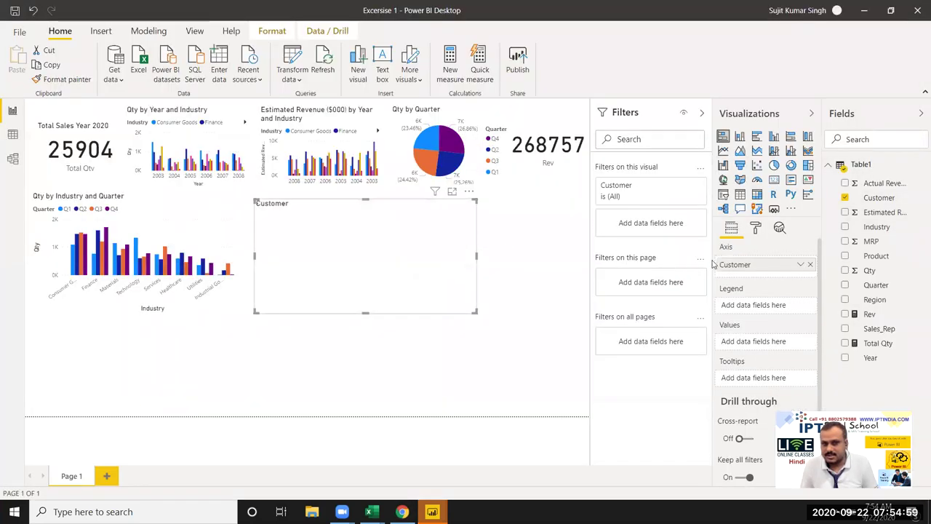
drag(867, 274, 451, 285)
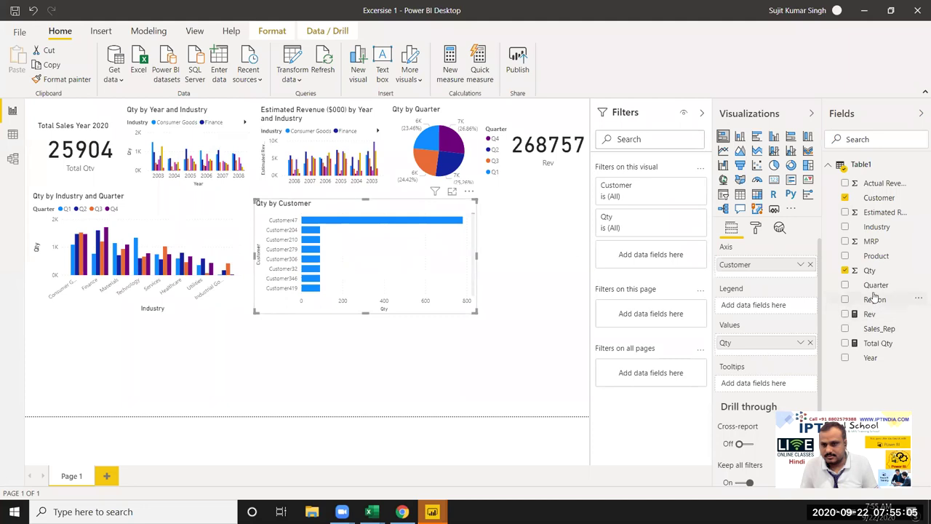
drag(875, 287, 327, 295)
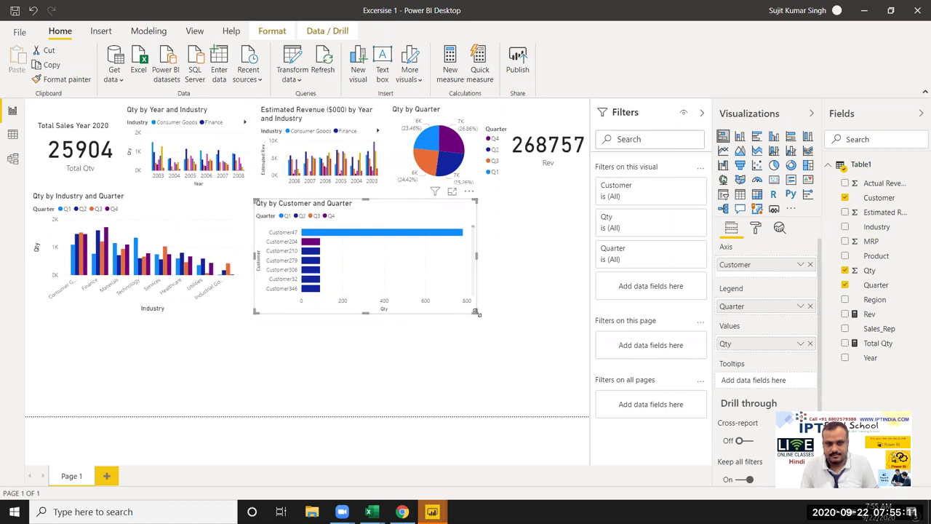
drag(477, 313, 466, 332)
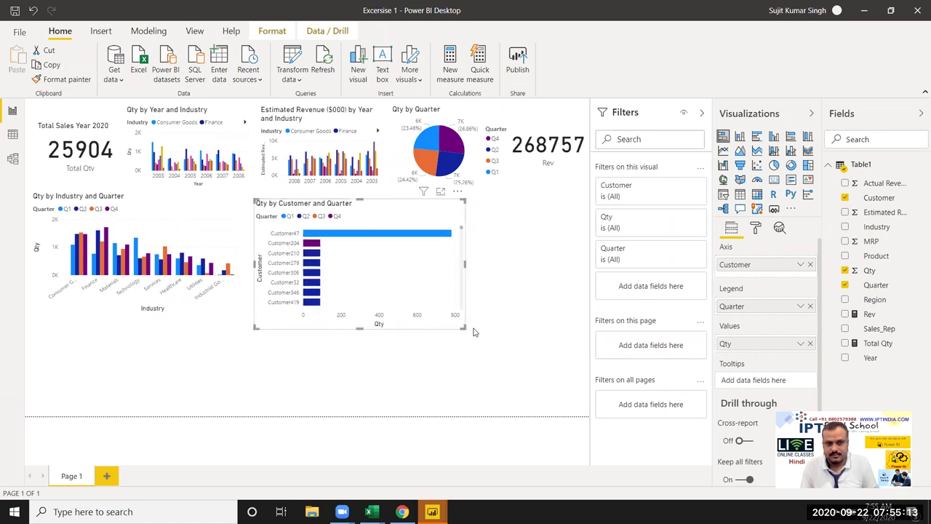
key(alt+Tab)
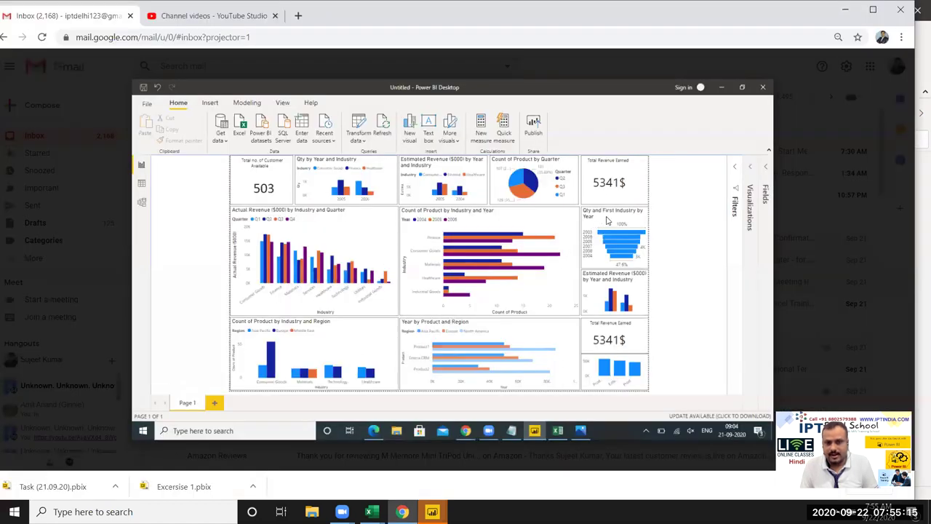
key(alt+Tab)
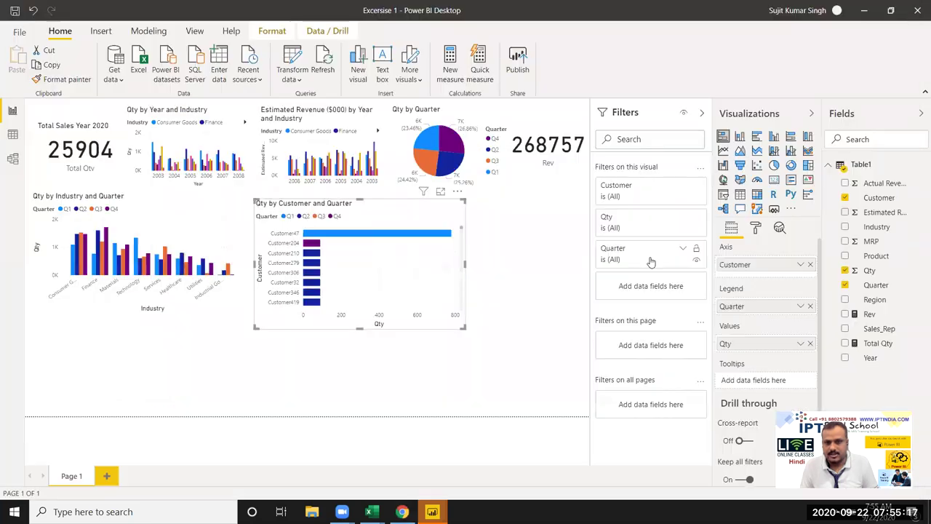
click(740, 166)
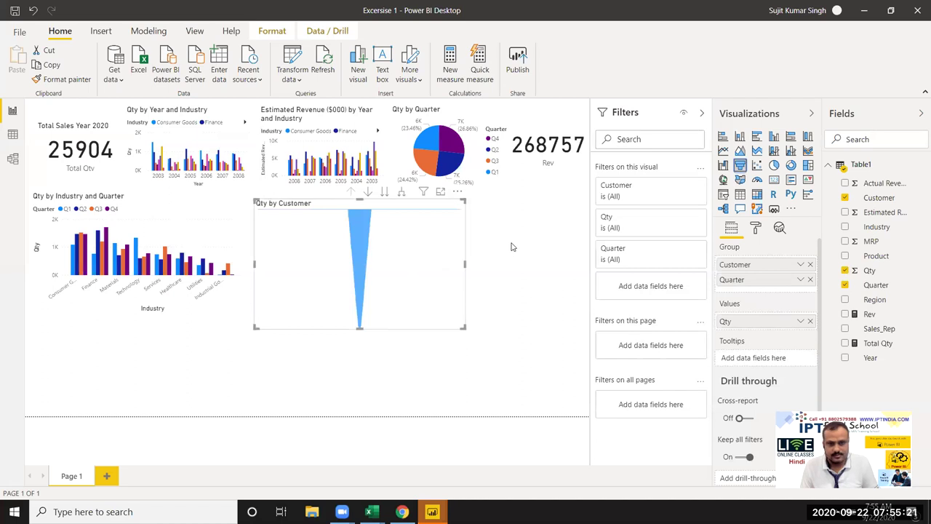
key(ctrl+z)
Add an empty funnel visual, sized to fill the upper right beside the customer bar chart.
click(528, 222)
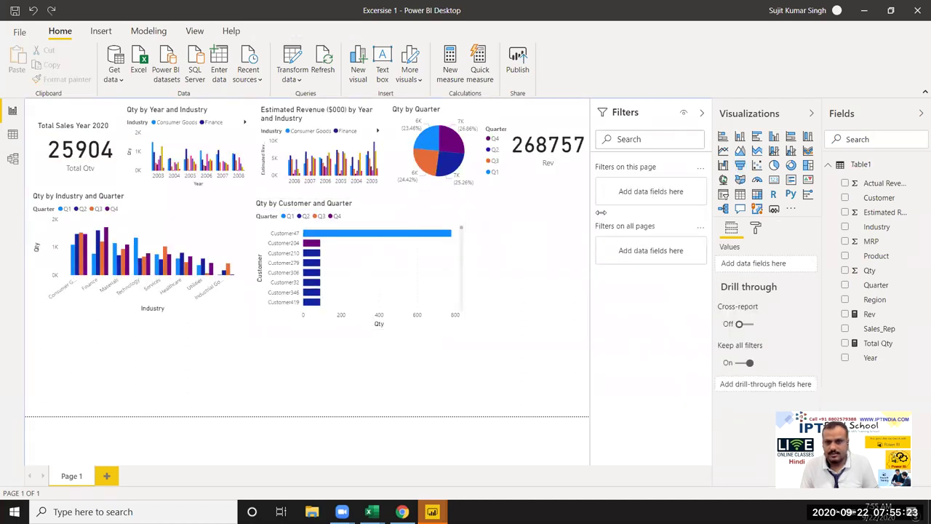
click(740, 165)
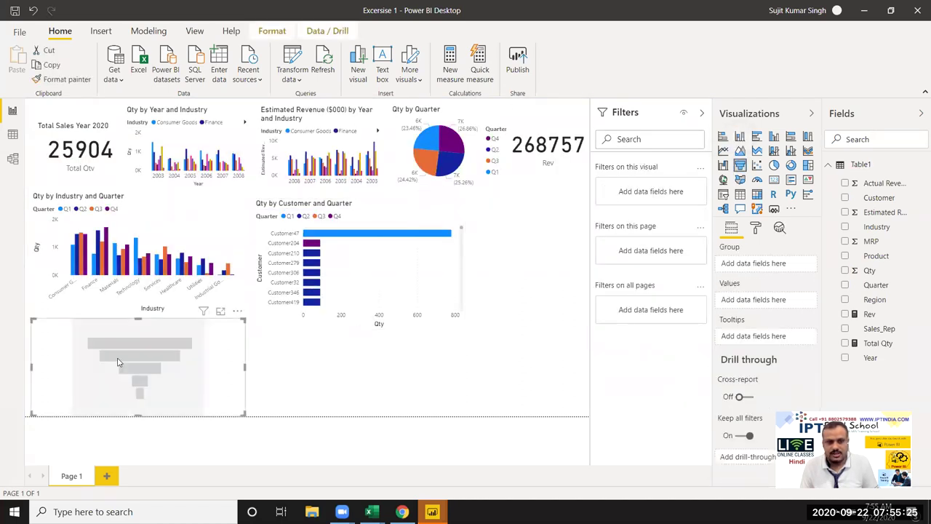
drag(119, 361, 464, 247)
drag(377, 299, 487, 326)
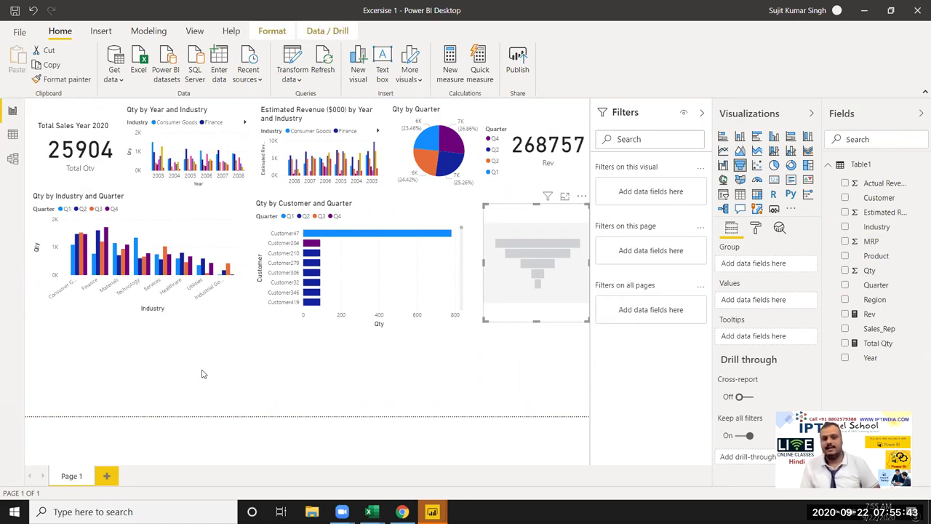
click(186, 420)
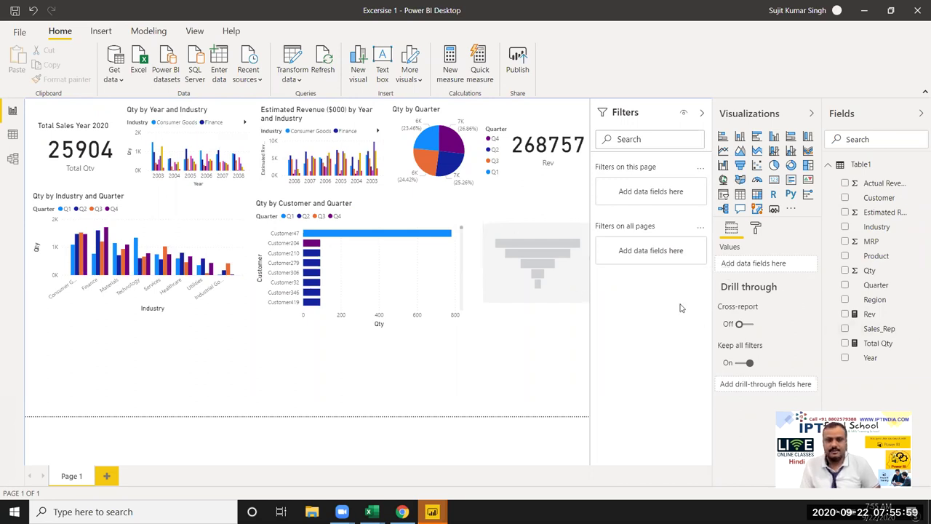
Add a slicer on the Sales_Rep field and switch it to Dropdown style.
click(723, 194)
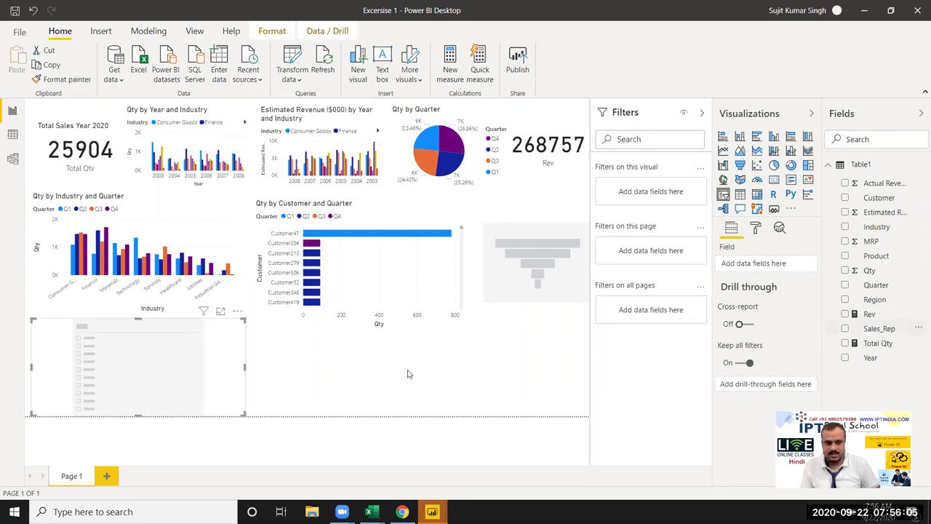
drag(407, 374, 158, 374)
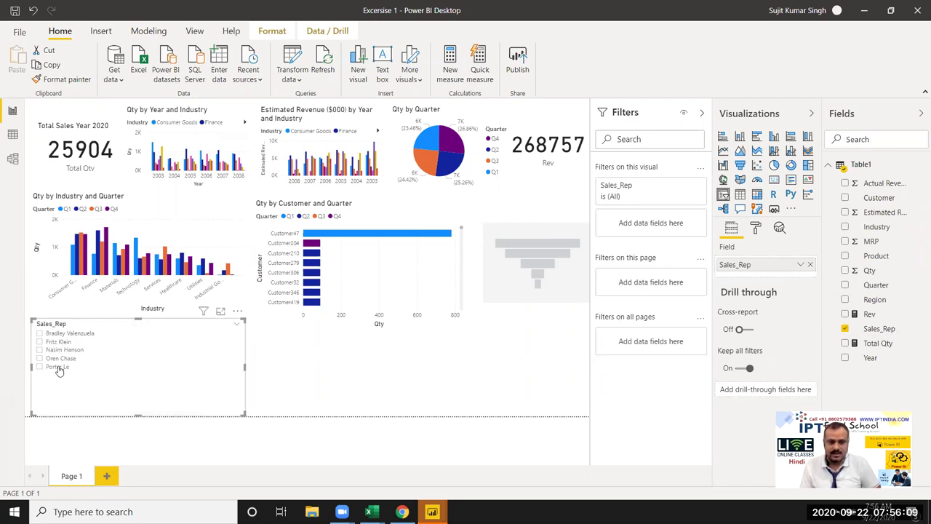
click(236, 325)
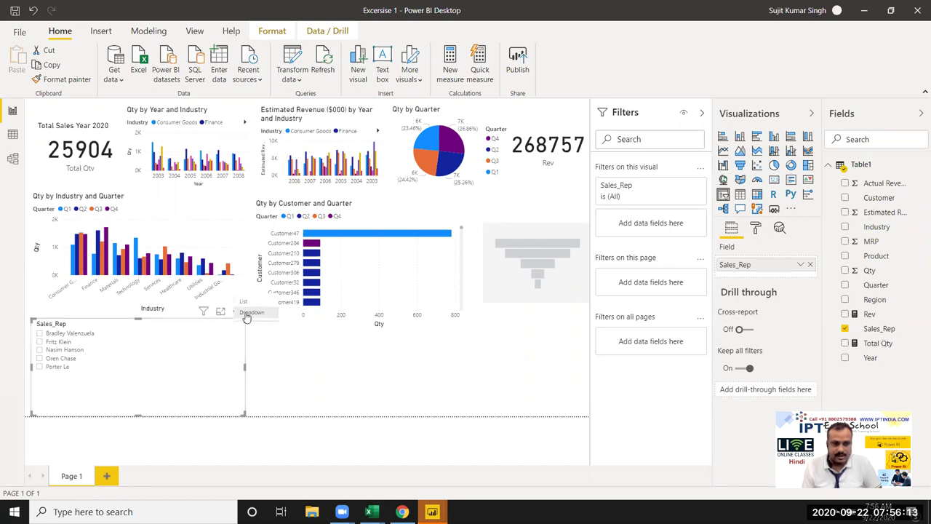
click(247, 314)
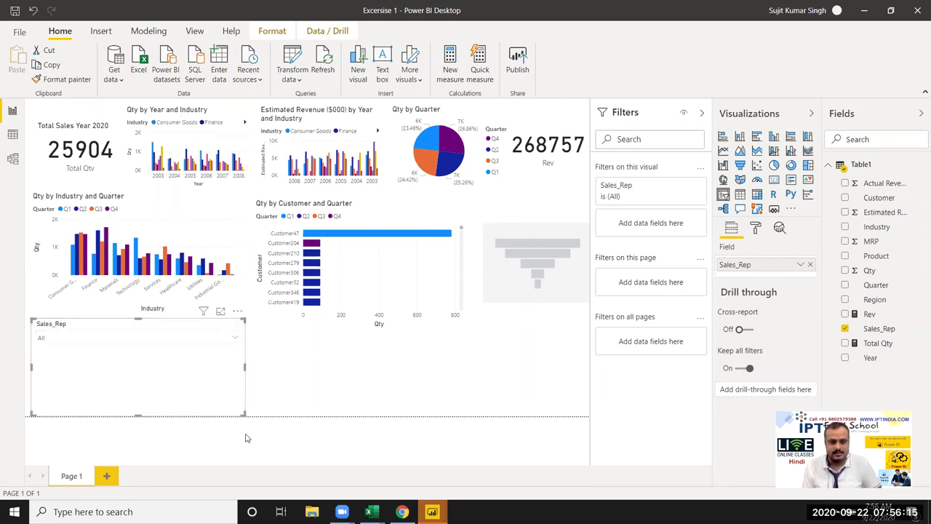
Shrink the Sales_Rep slicer, move it beside the pie chart, and turn its background off.
drag(133, 386, 133, 355)
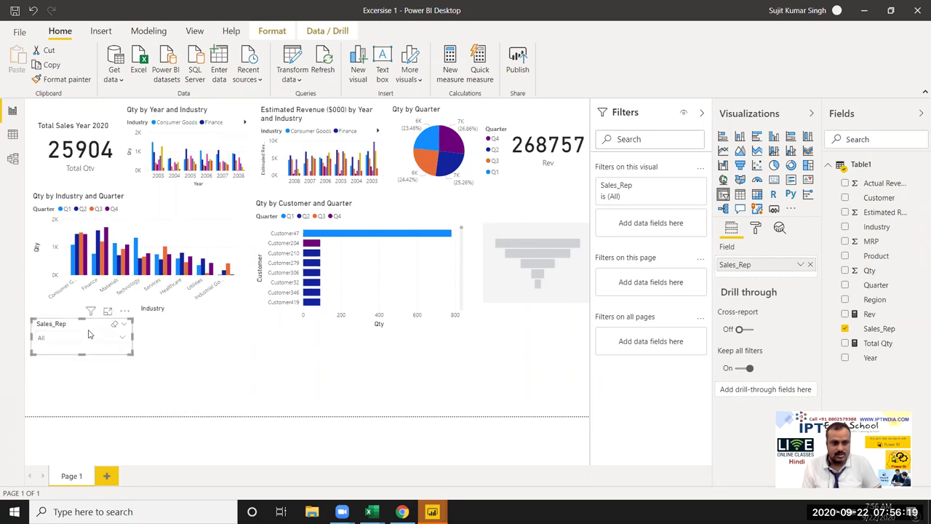
mouse_move(87, 331)
mouse_down()
mouse_move(500, 107)
mouse_move(555, 113)
mouse_up()
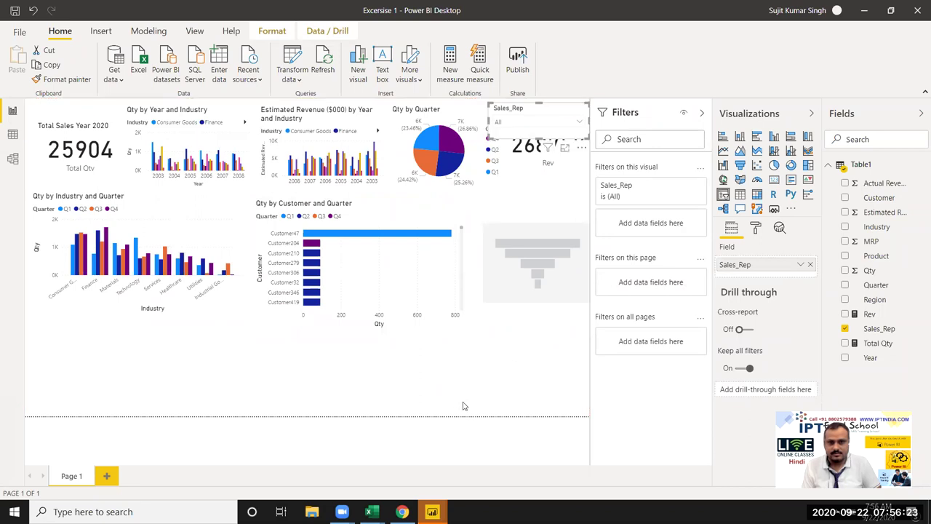
click(463, 406)
click(551, 111)
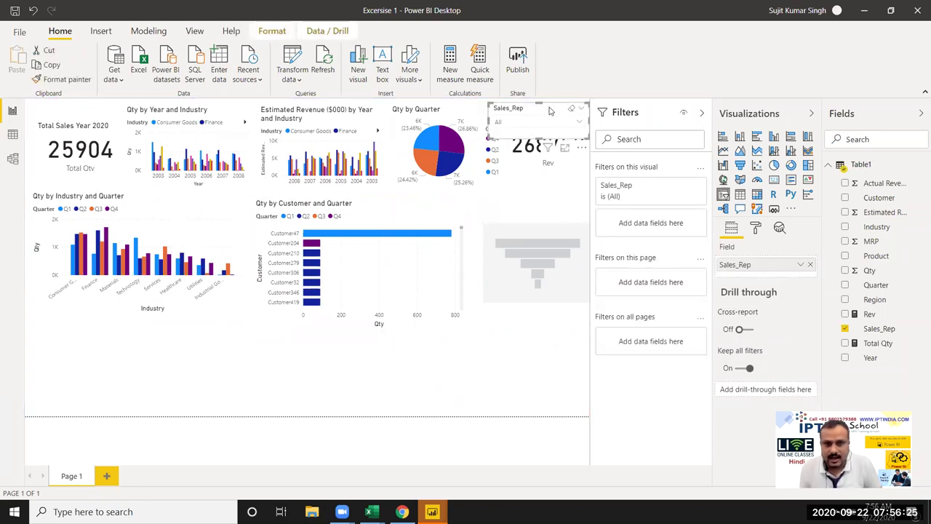
click(758, 230)
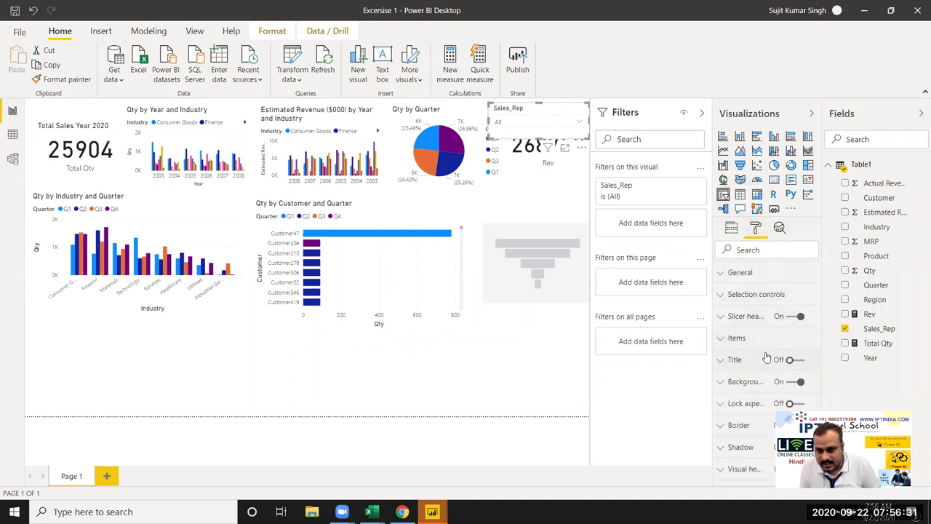
click(789, 381)
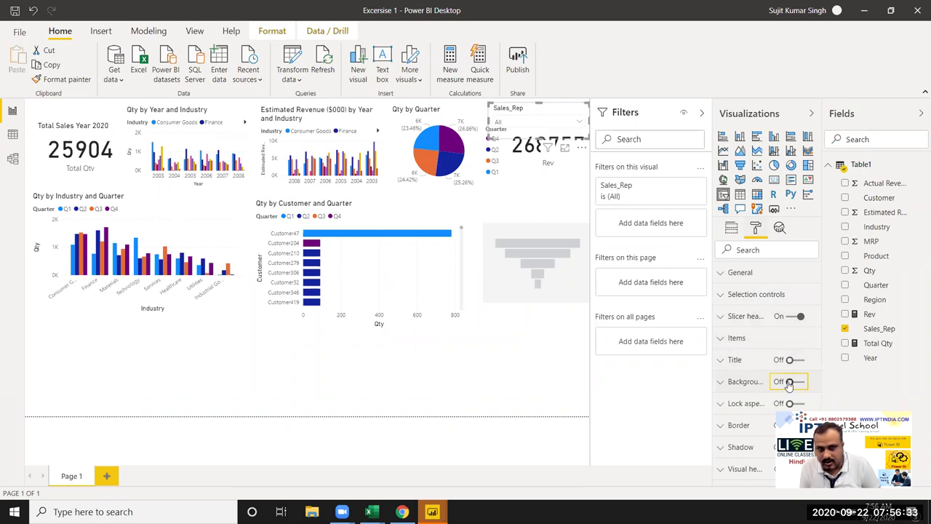
click(471, 366)
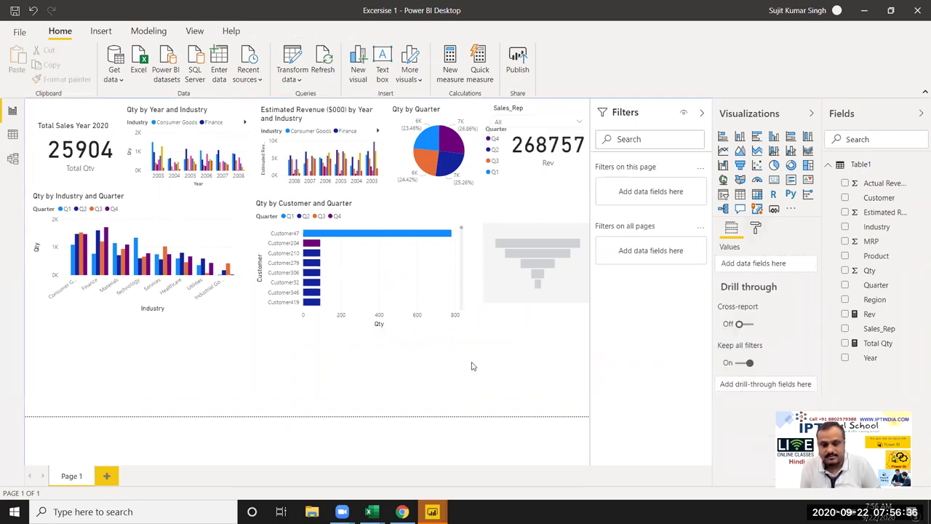
Pick sales reps in the Sales_Rep dropdown (totals 2374 Qty, 22864 Rev), then add a new slicer.
click(535, 109)
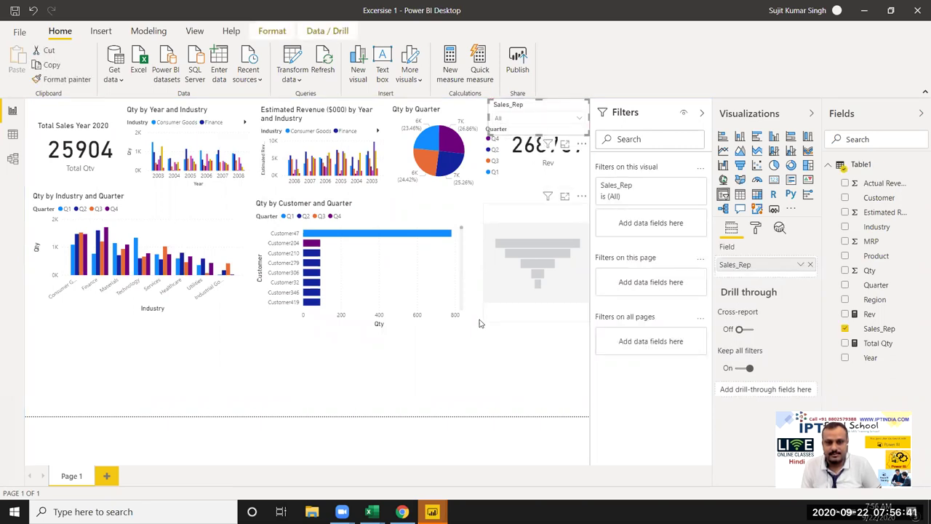
click(480, 338)
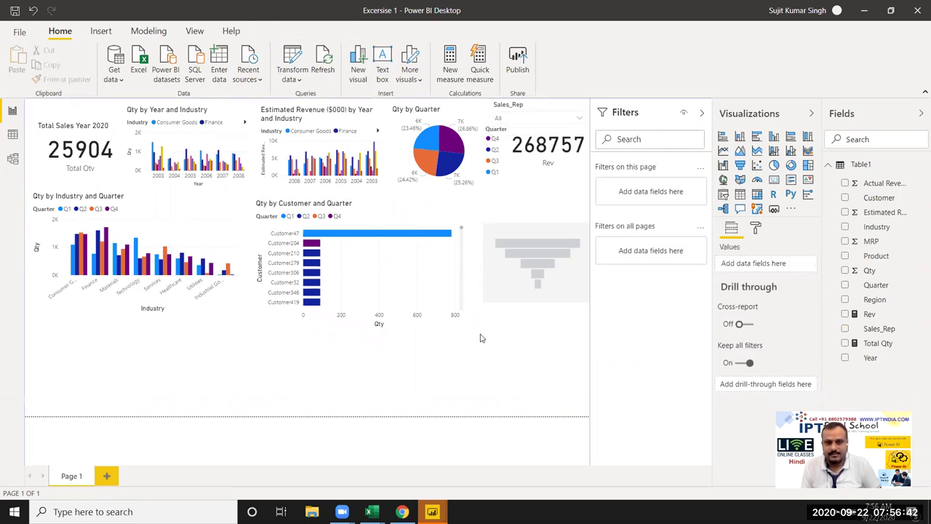
click(578, 118)
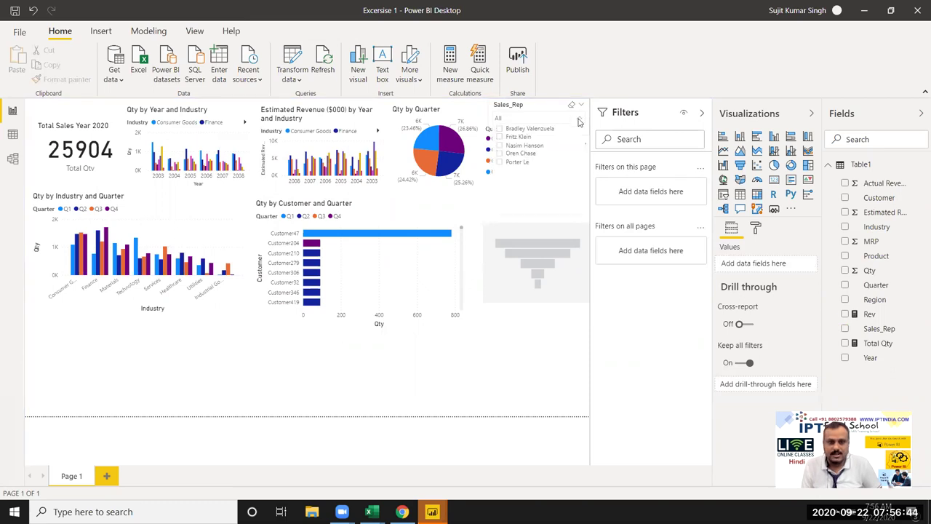
click(499, 128)
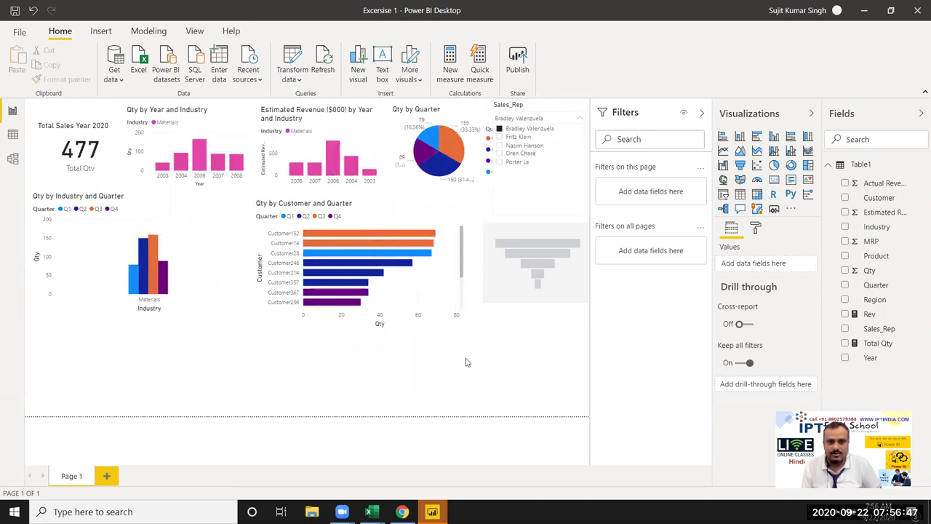
click(497, 137)
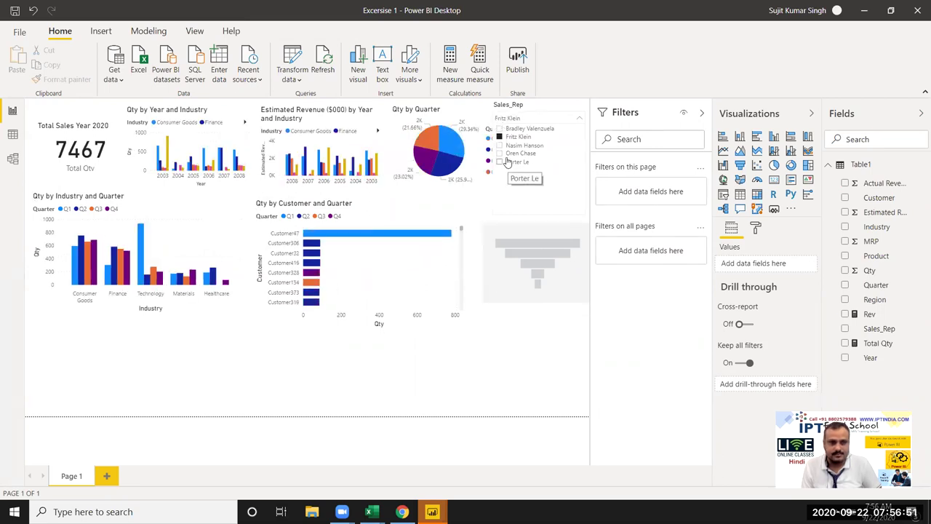
click(500, 146)
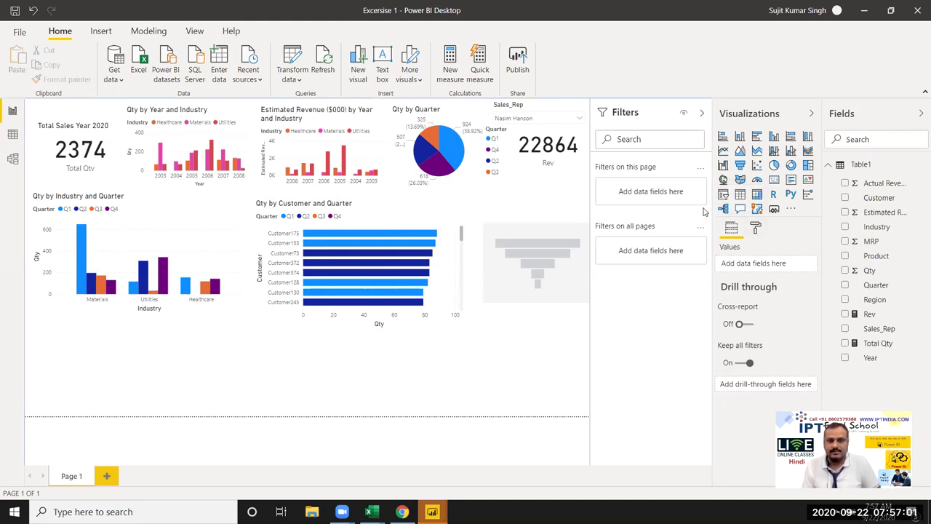
click(723, 210)
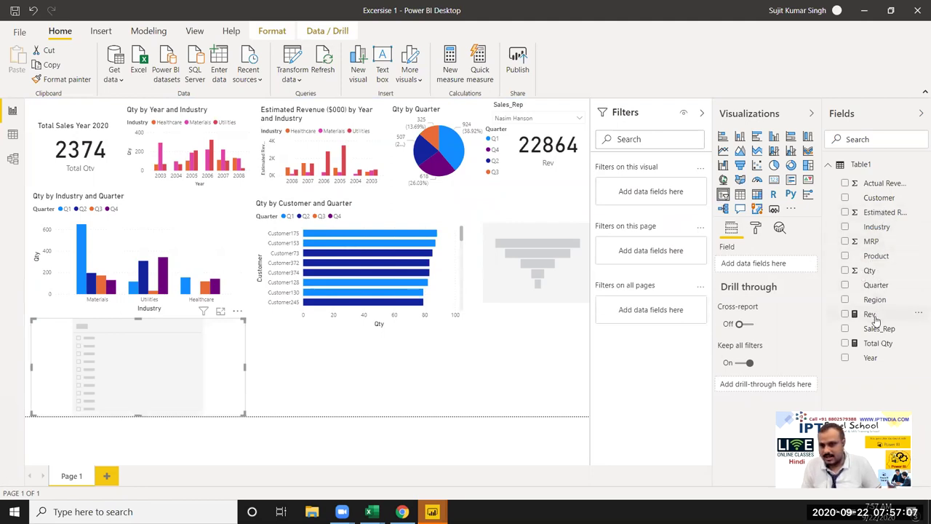
Put the Product field into the new slicer so it lists the products.
drag(876, 256, 191, 363)
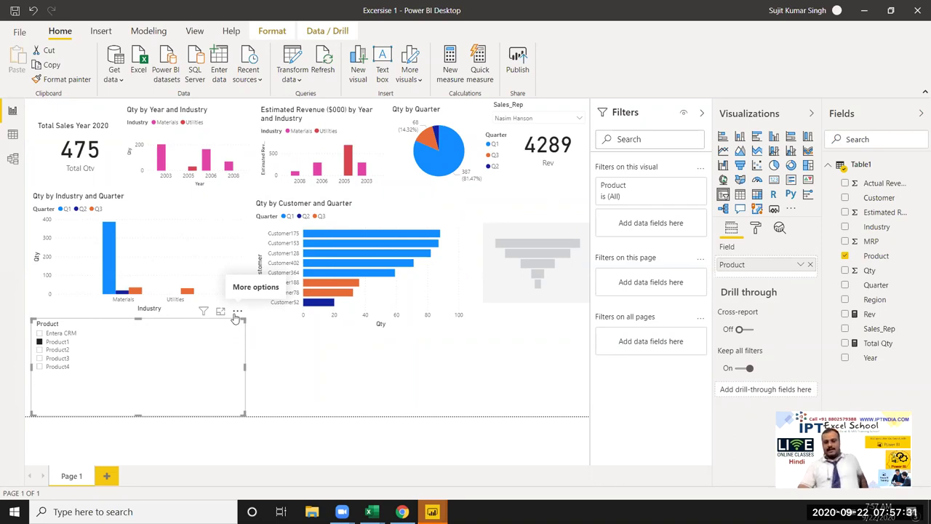
Tick Entera CRM in the Product slicer, bringing totals to 683 Qty and 5801 Rev.
click(41, 335)
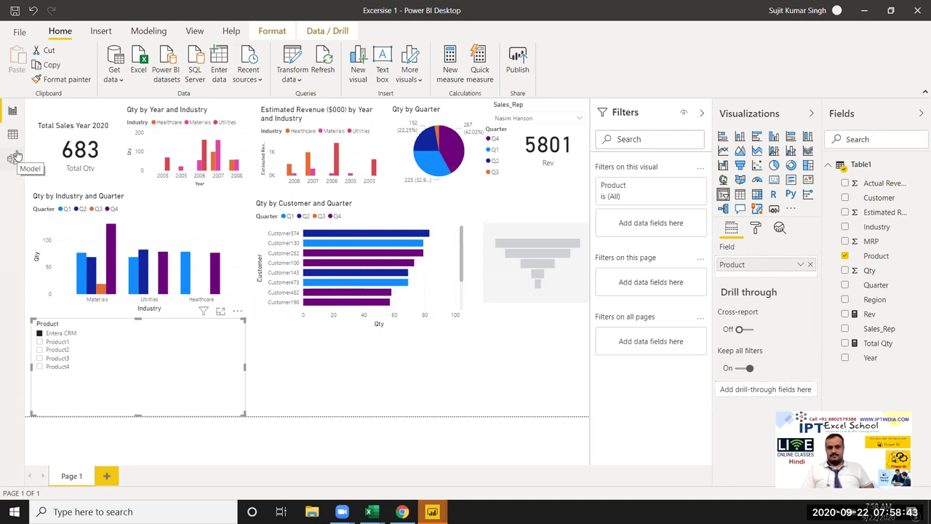
Review Table1's rows in Data view, then minimize Power BI to reveal the reference image.
click(13, 134)
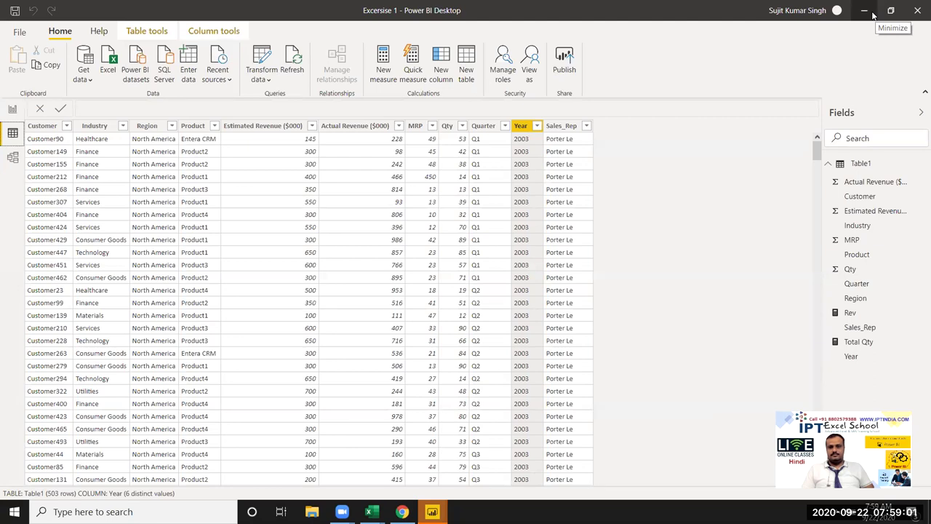
click(872, 13)
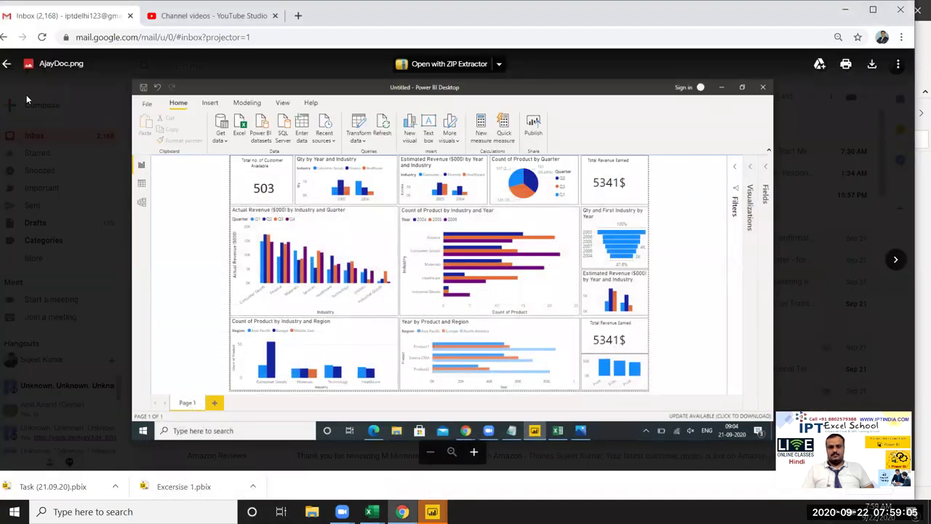
Close the AjayDoc.png preview in Gmail and minimize Chrome to return to Power BI.
click(6, 66)
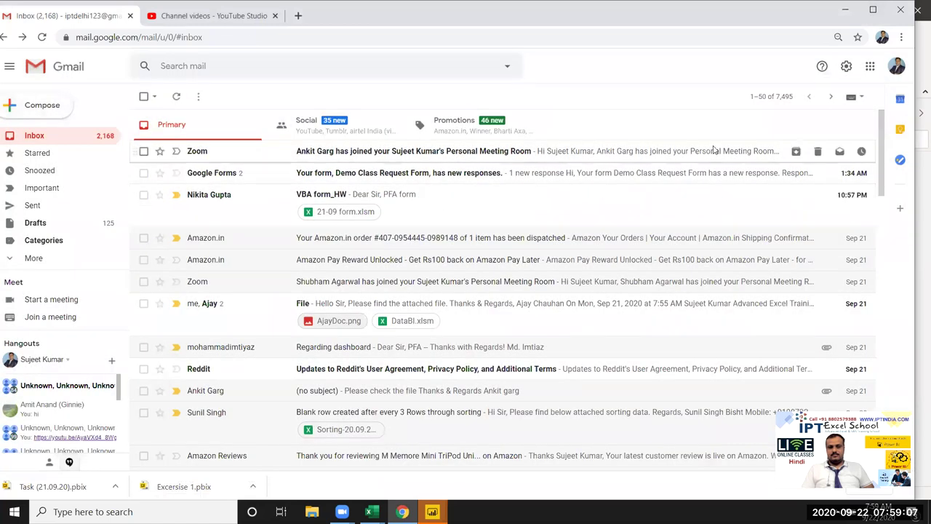
click(851, 7)
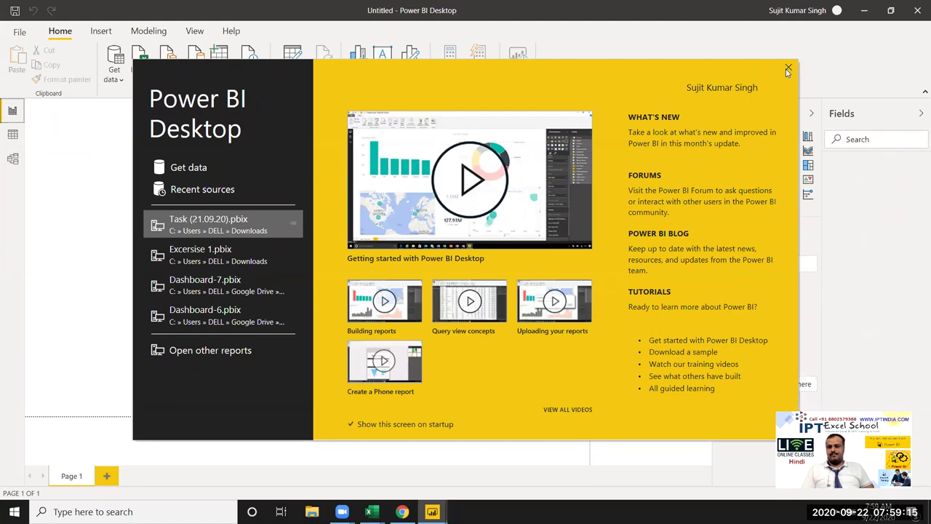
Dismiss the Power BI start screen and close the Untitled report.
click(786, 70)
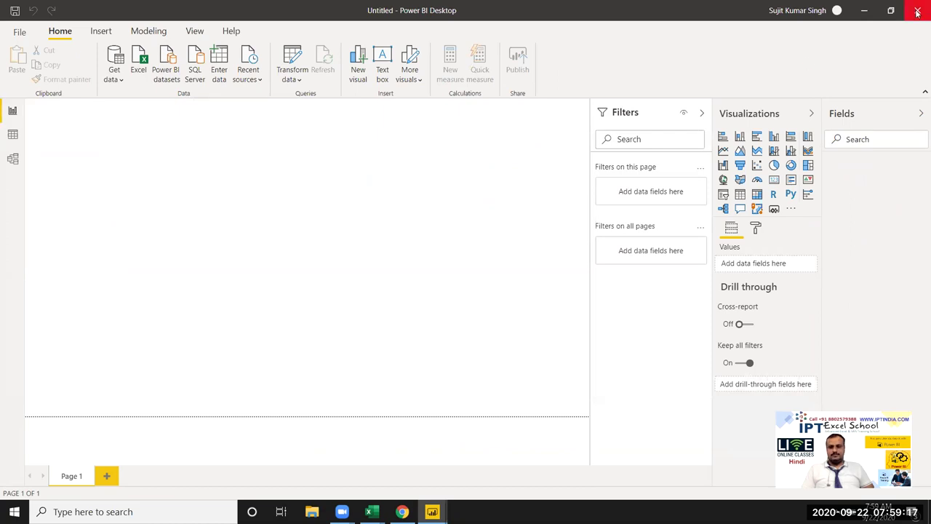
click(917, 10)
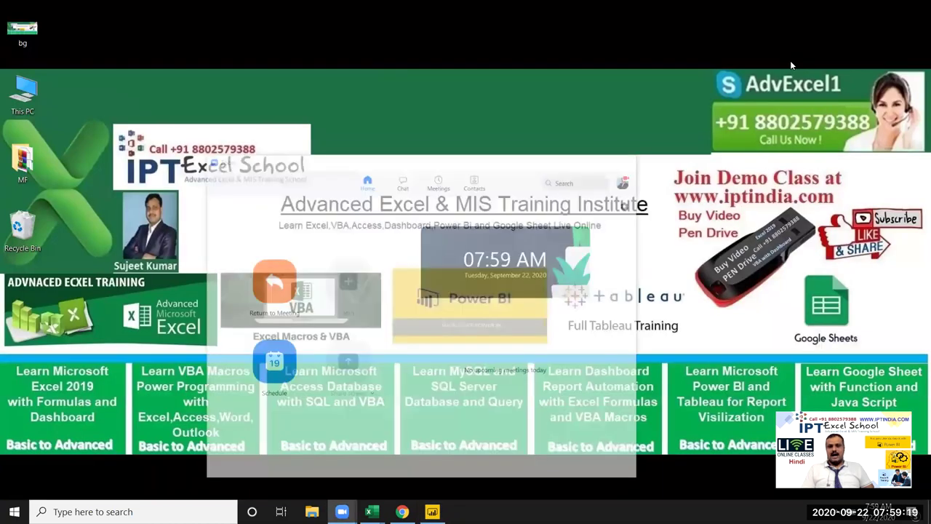